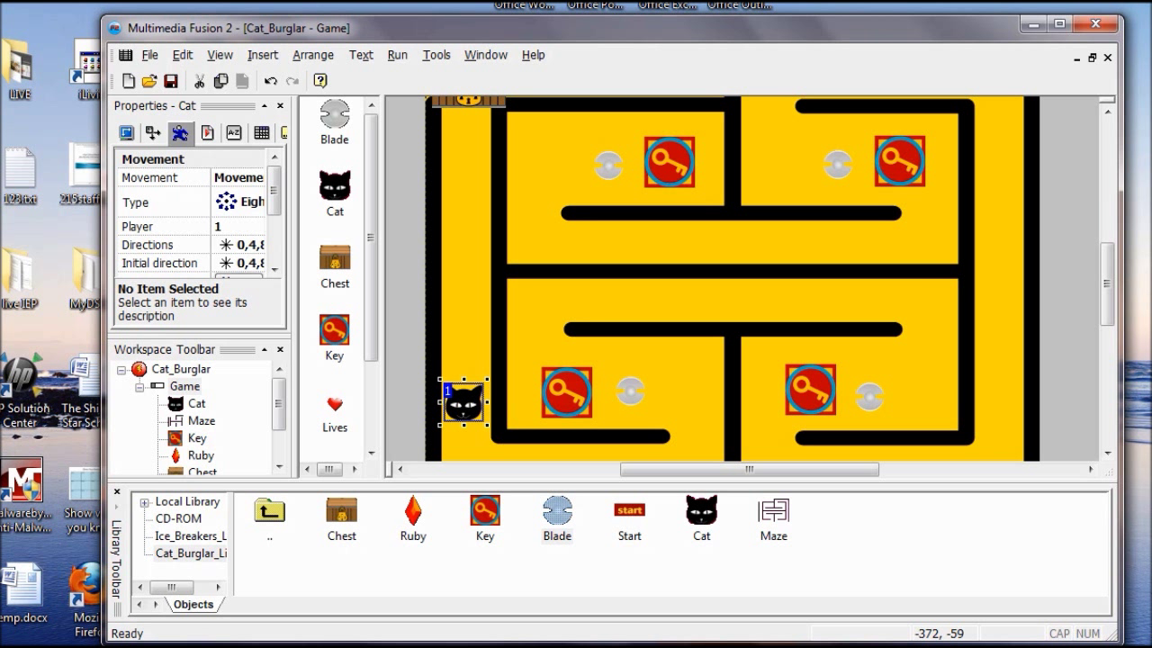
Open the Cat_Burglar storyboard, which lists the single 640×480 Game frame
double_click(172, 371)
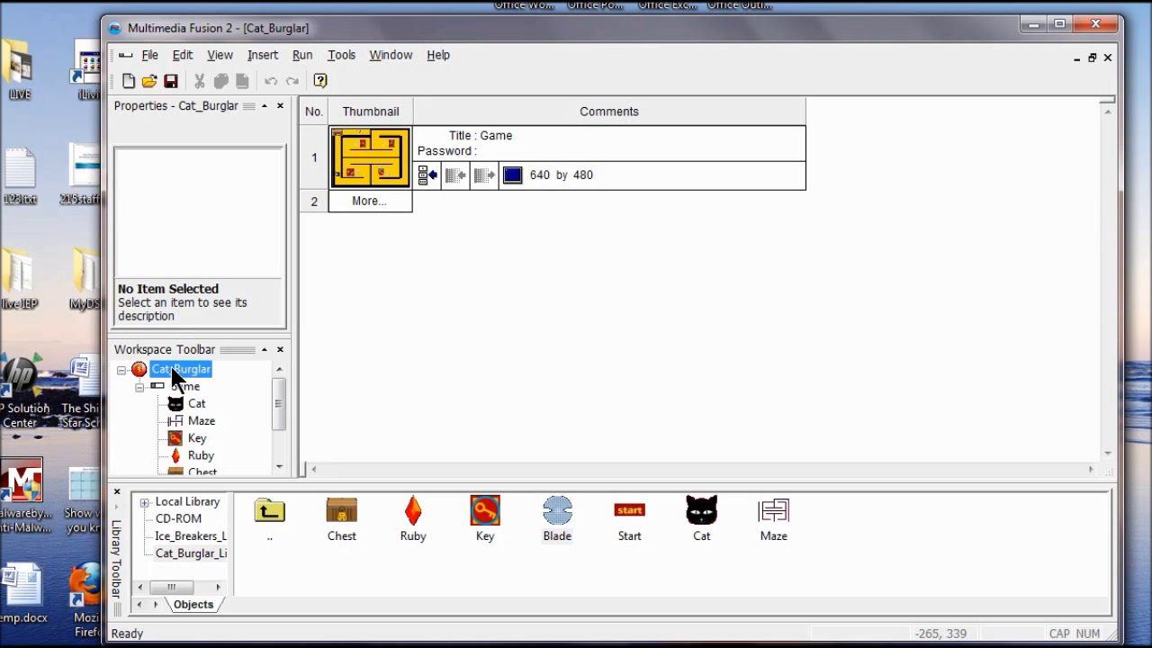
Insert three blank 640×480 frames, Frame 2, Frame 3 and Frame 4, after Game
click(261, 55)
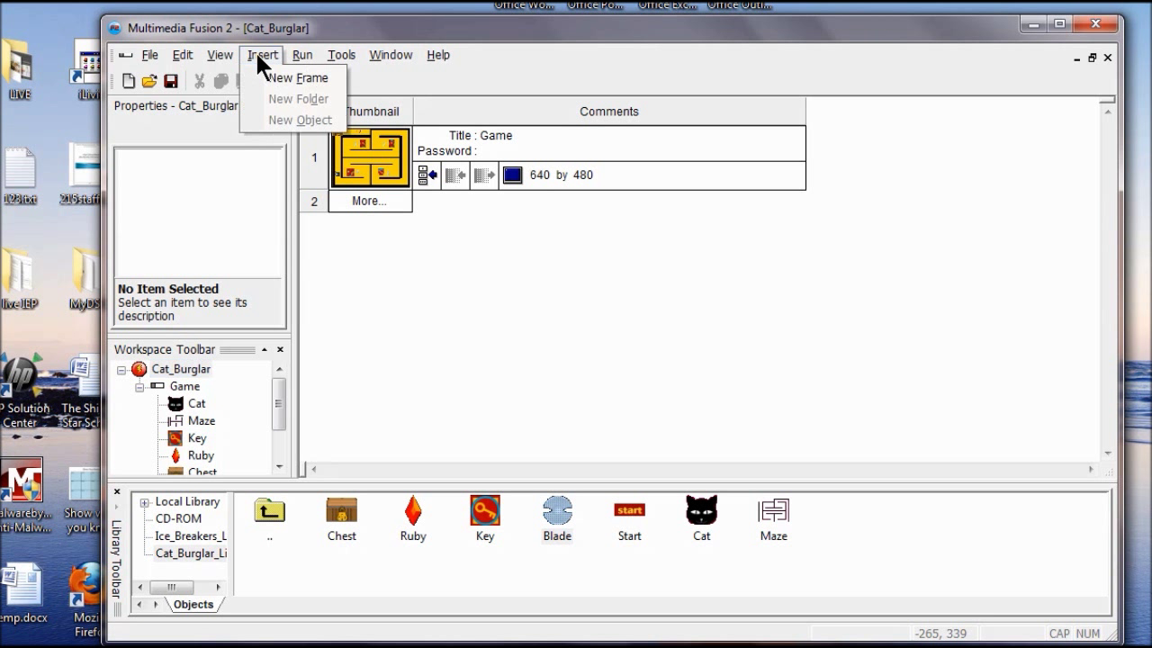
click(278, 77)
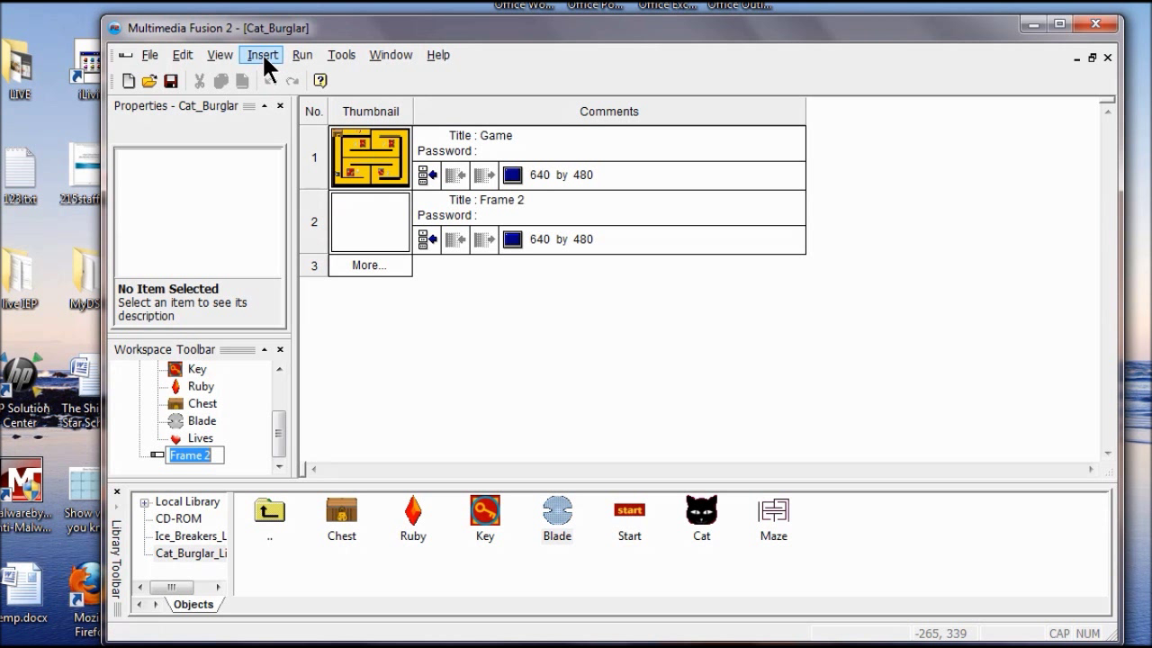
click(262, 54)
click(269, 78)
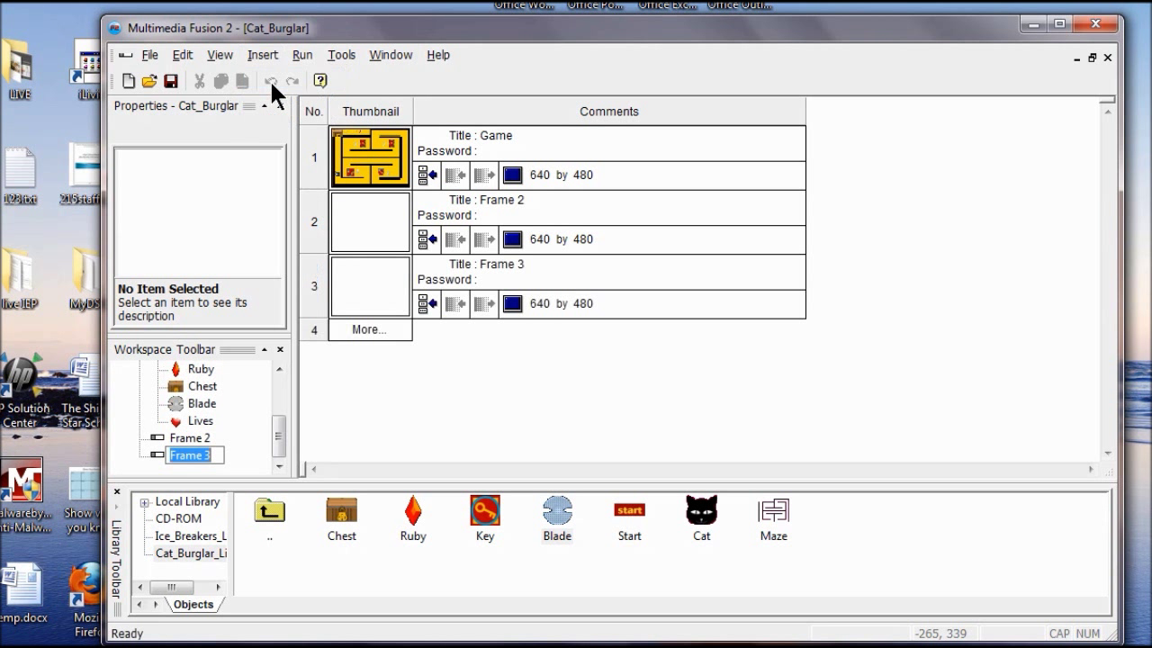
click(262, 55)
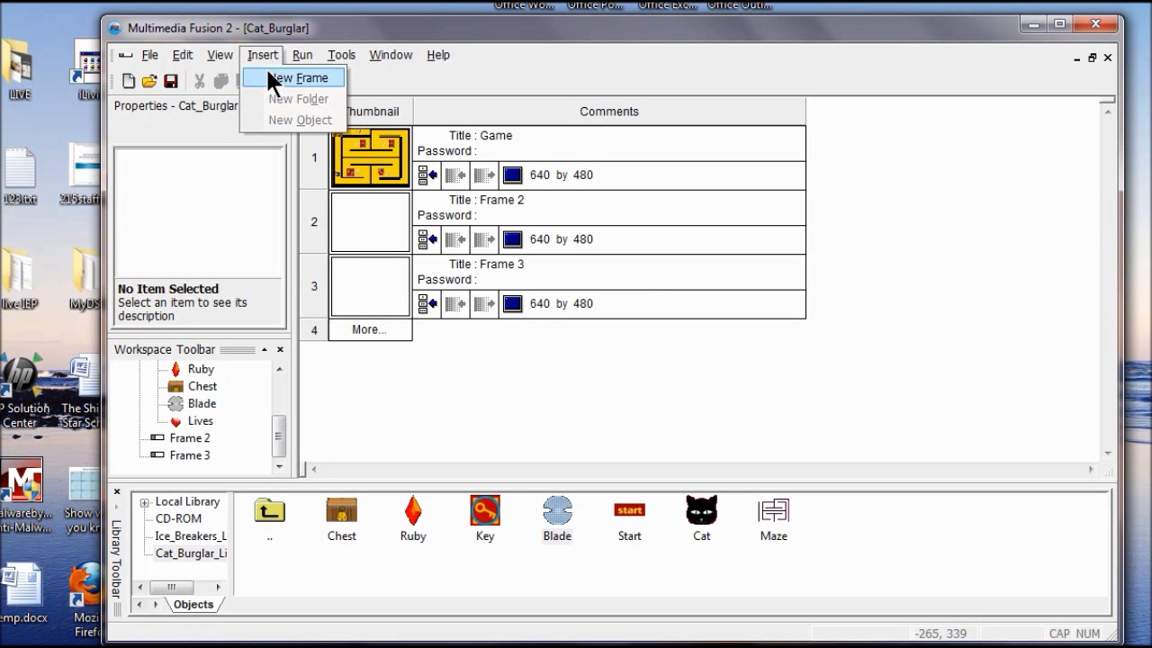
click(269, 78)
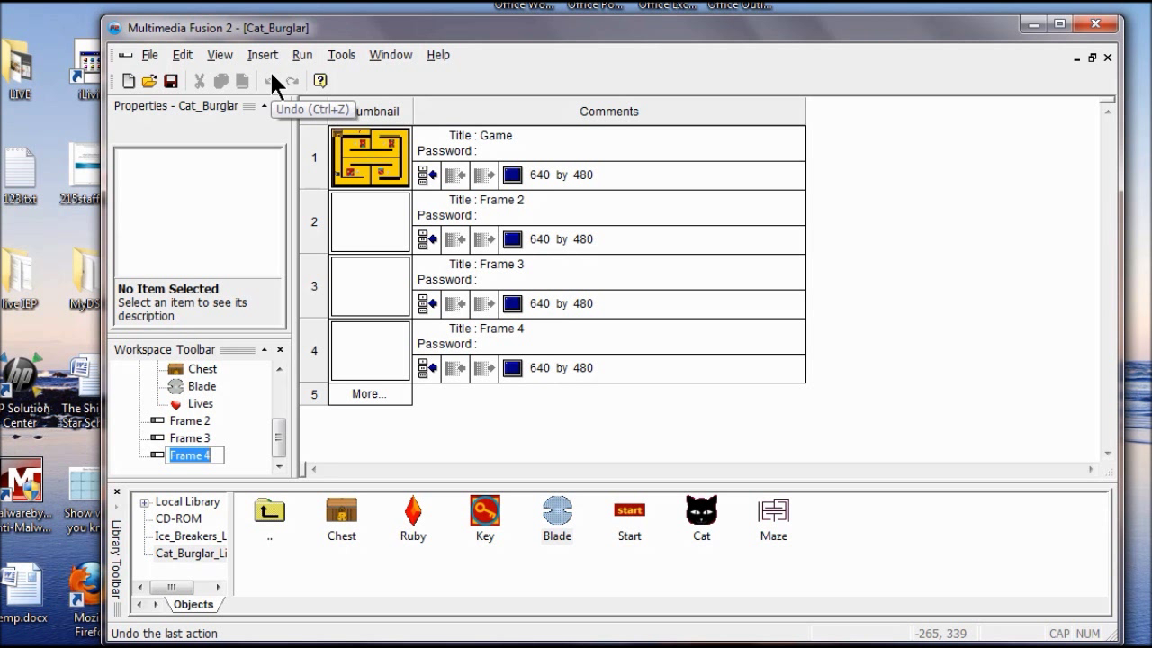
Move Frame 2 after Frame 3 and rename it 'Start'
drag(187, 437, 194, 455)
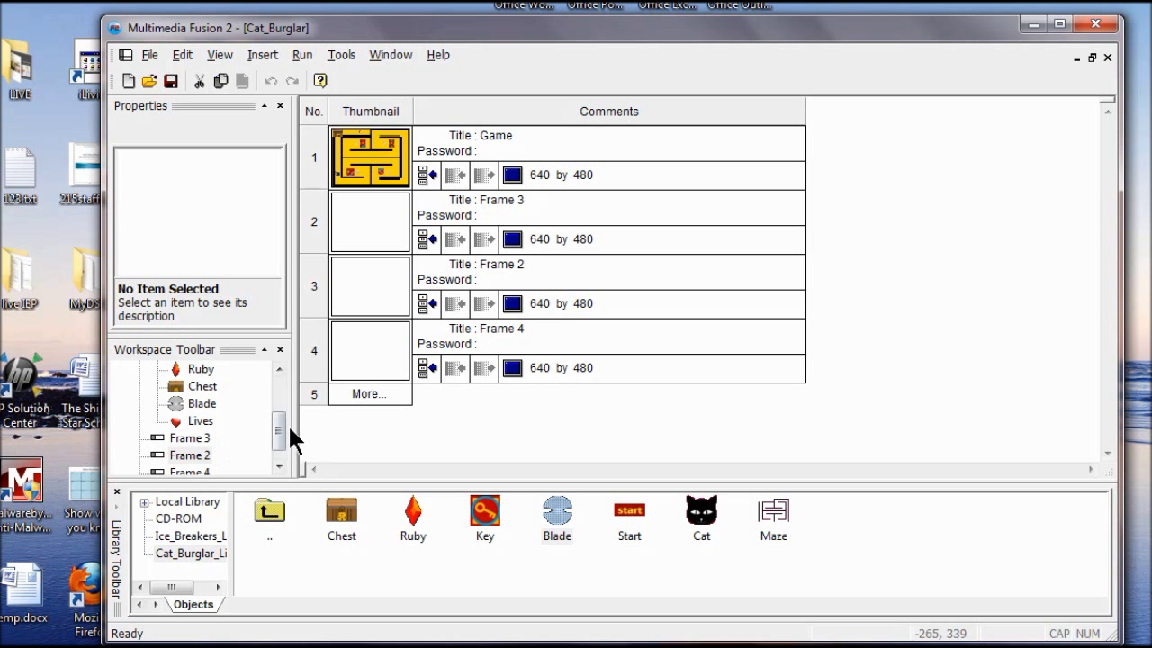
scroll(276, 425, down, 1)
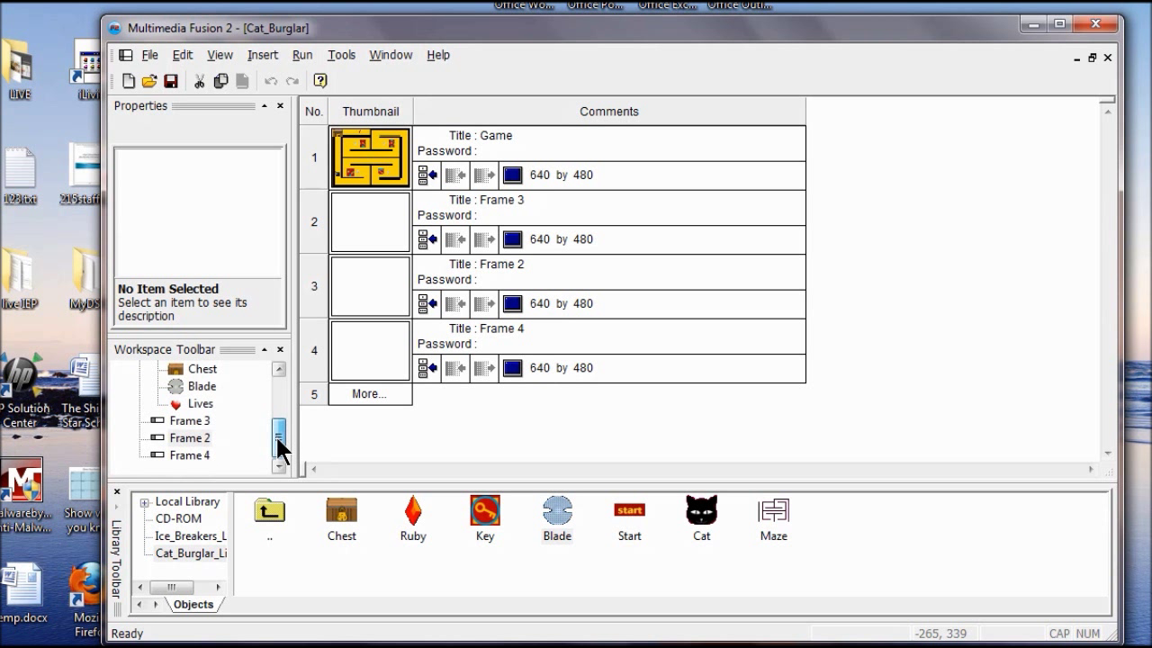
right_click(201, 439)
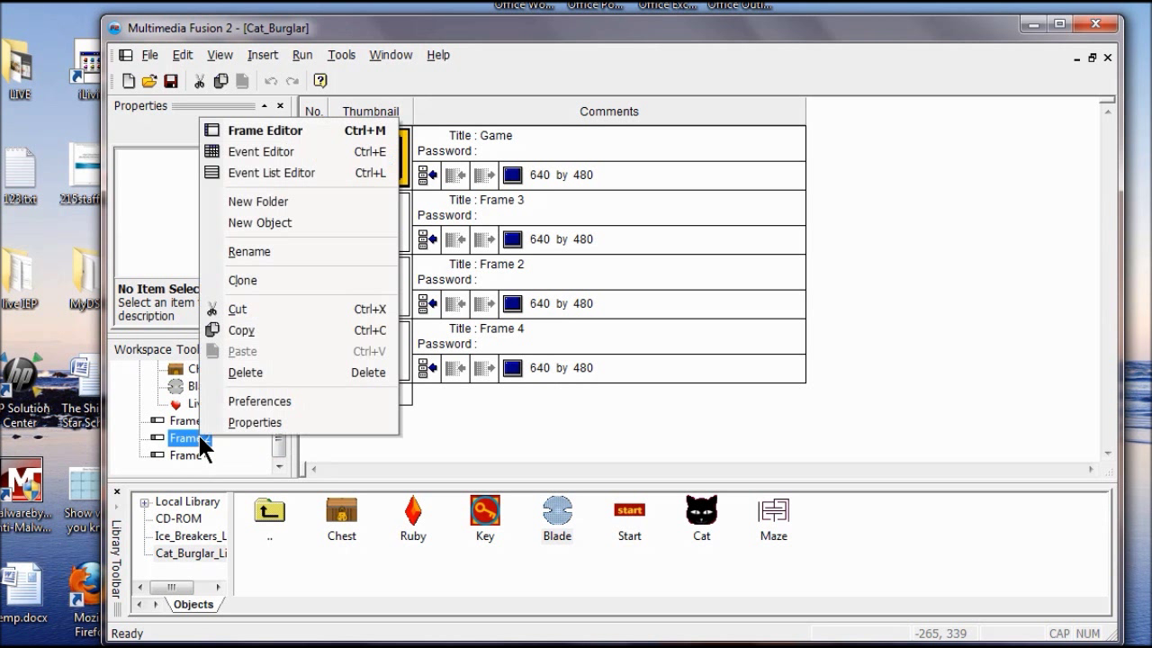
click(301, 251)
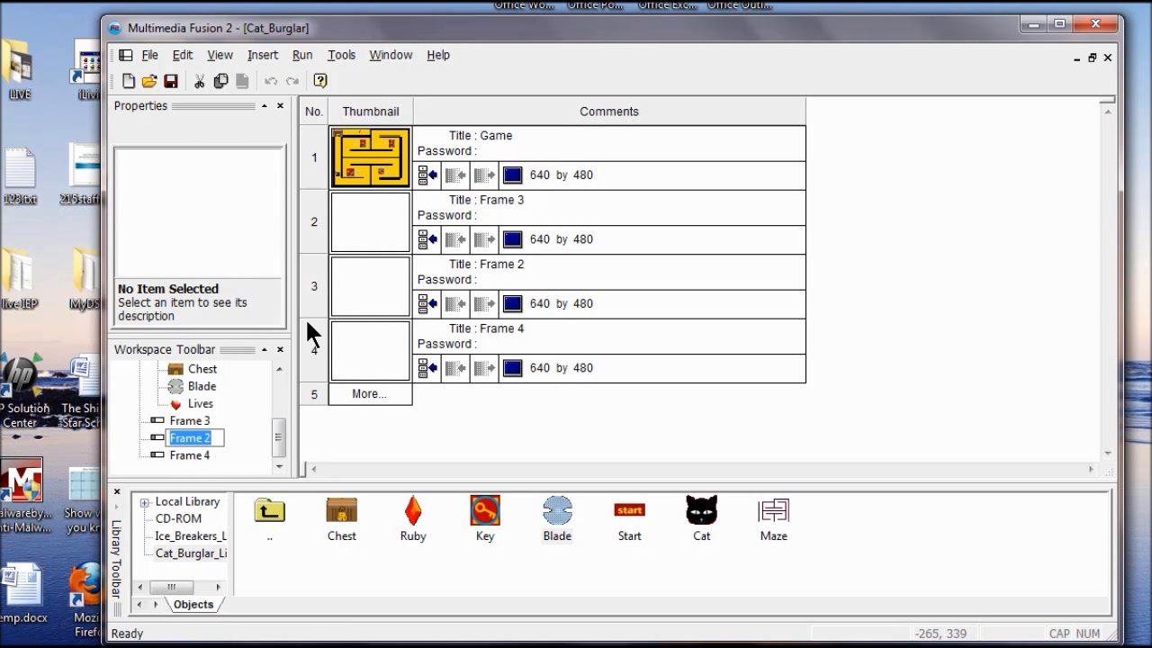
text(Start)
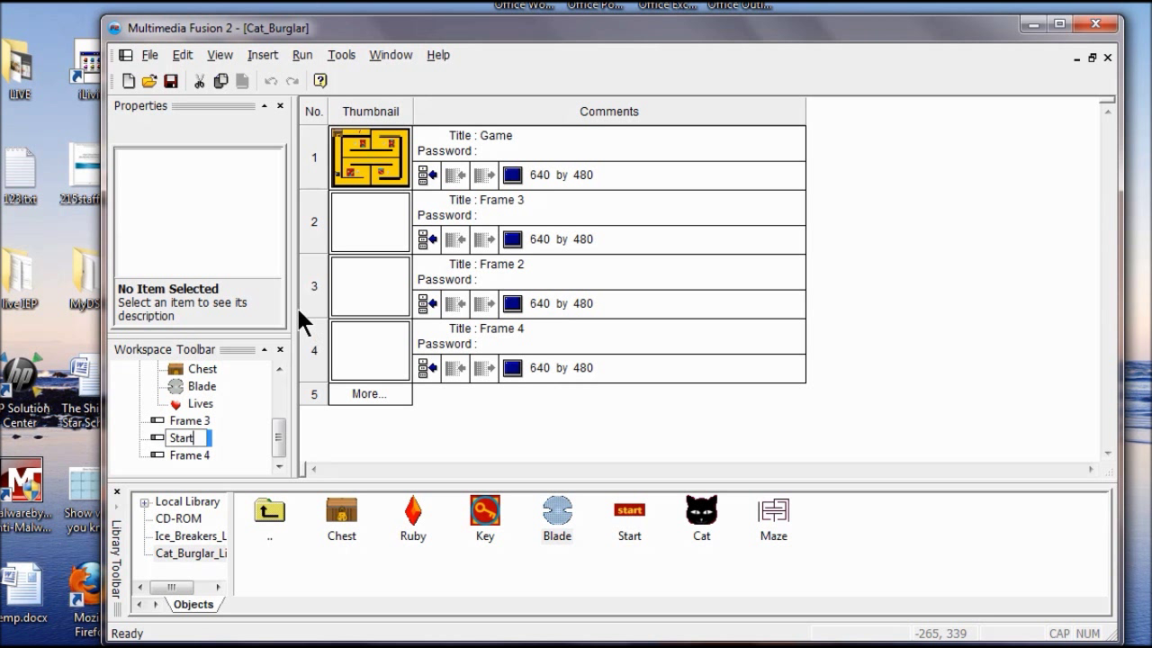
key(Return)
Rename Frame 3 to 'Win'
right_click(185, 419)
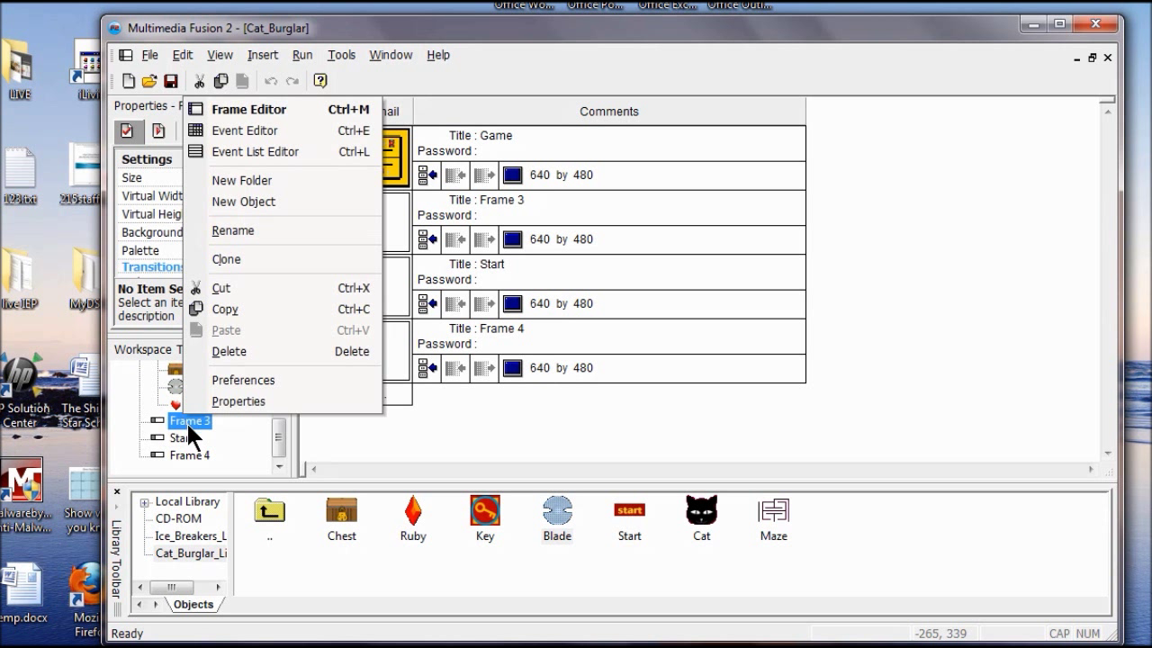
click(264, 229)
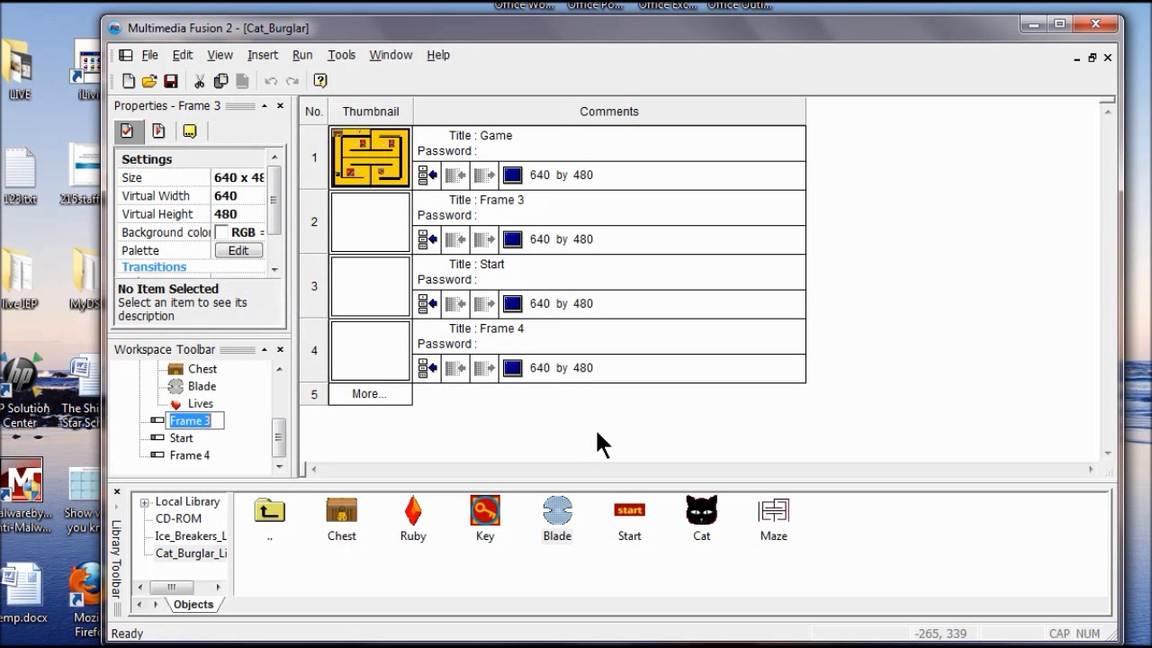
text(Win)
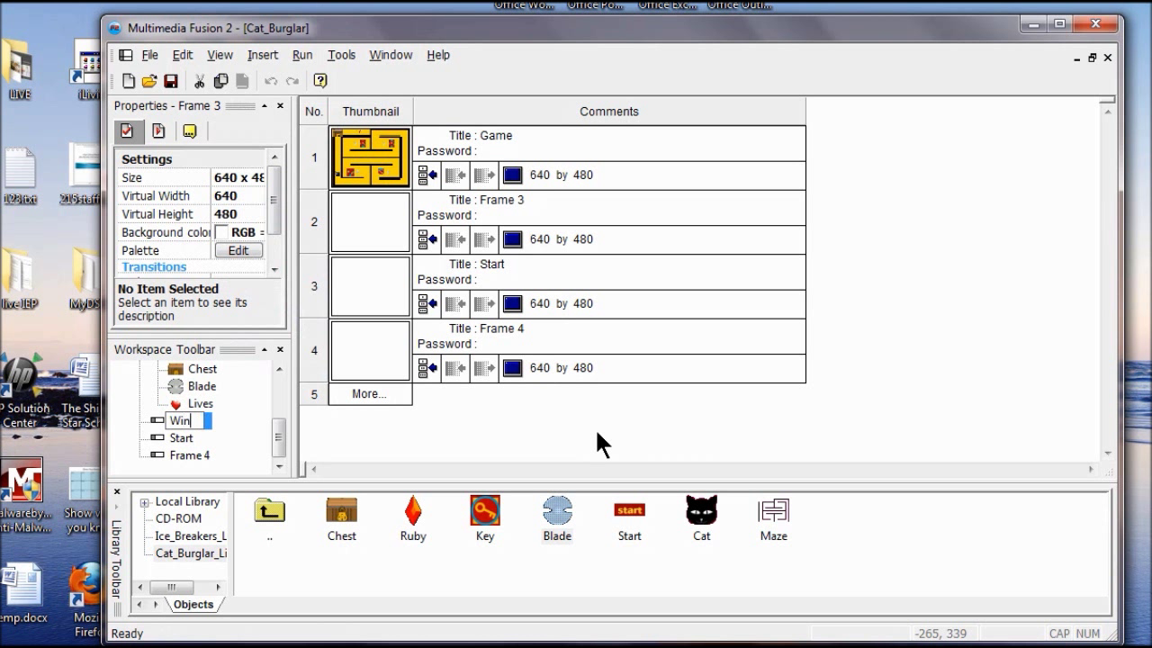
key(Return)
Rename Frame 4 to 'Lose', then drag the Start frame toward the first storyboard position
right_click(199, 448)
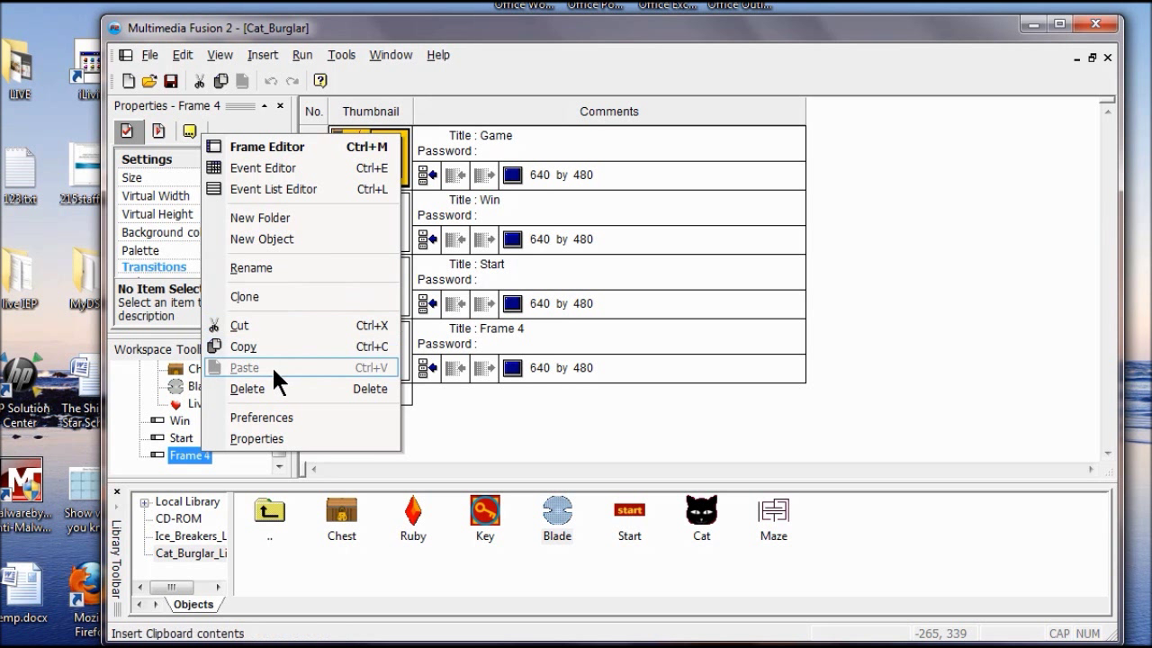
click(272, 264)
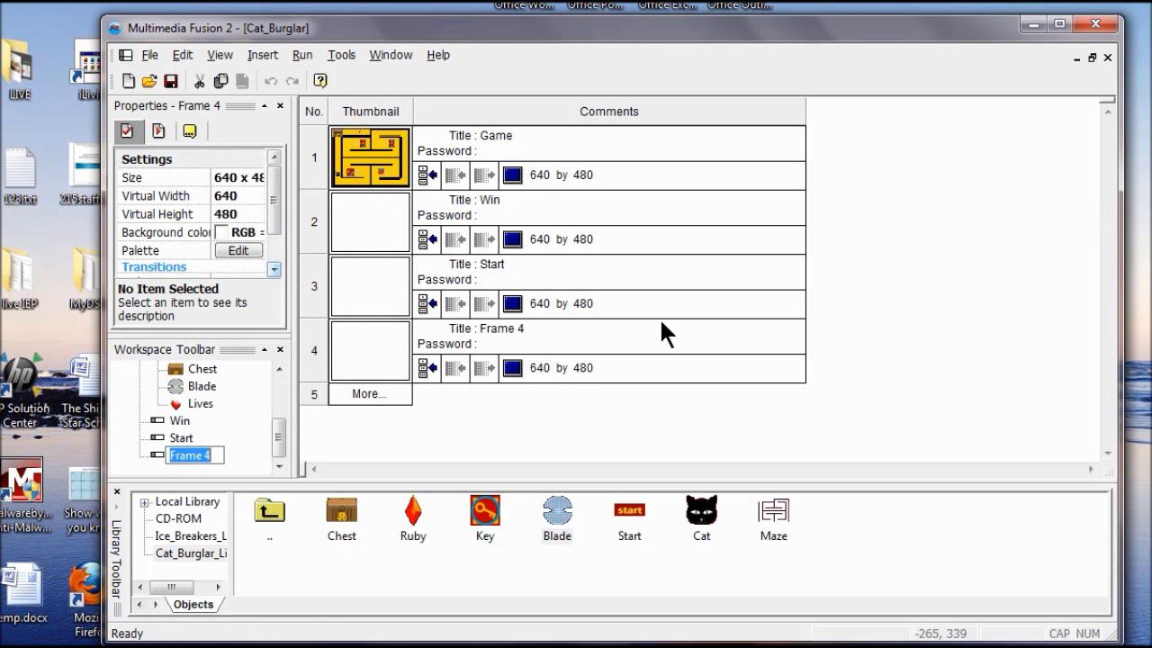
text(Lose)
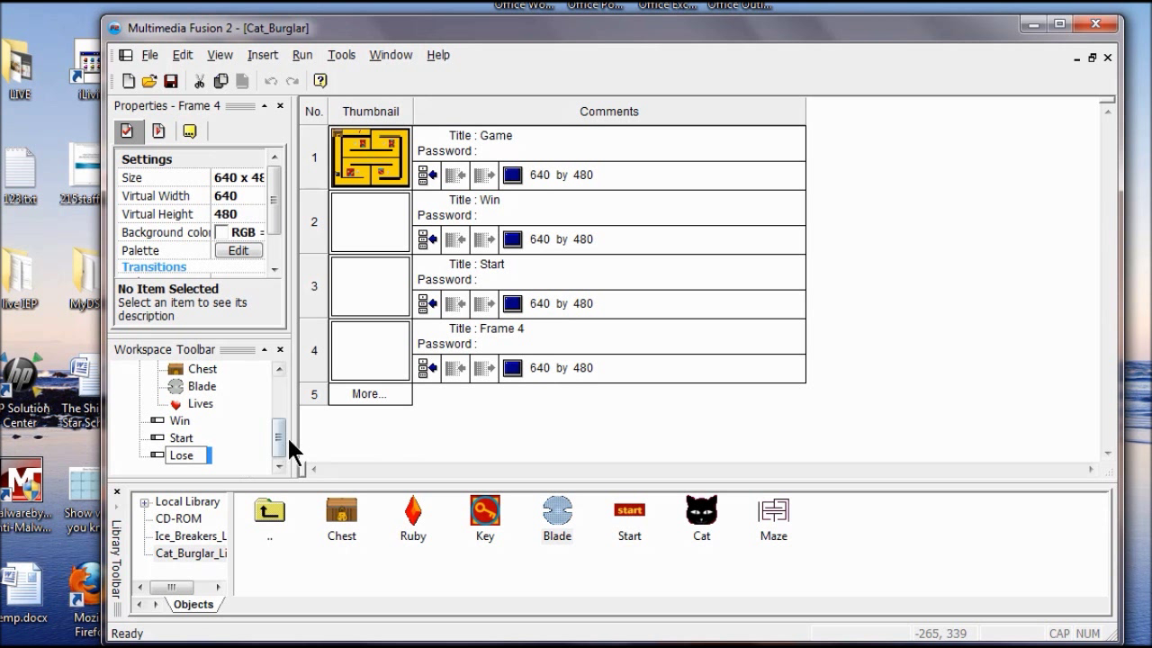
click(472, 428)
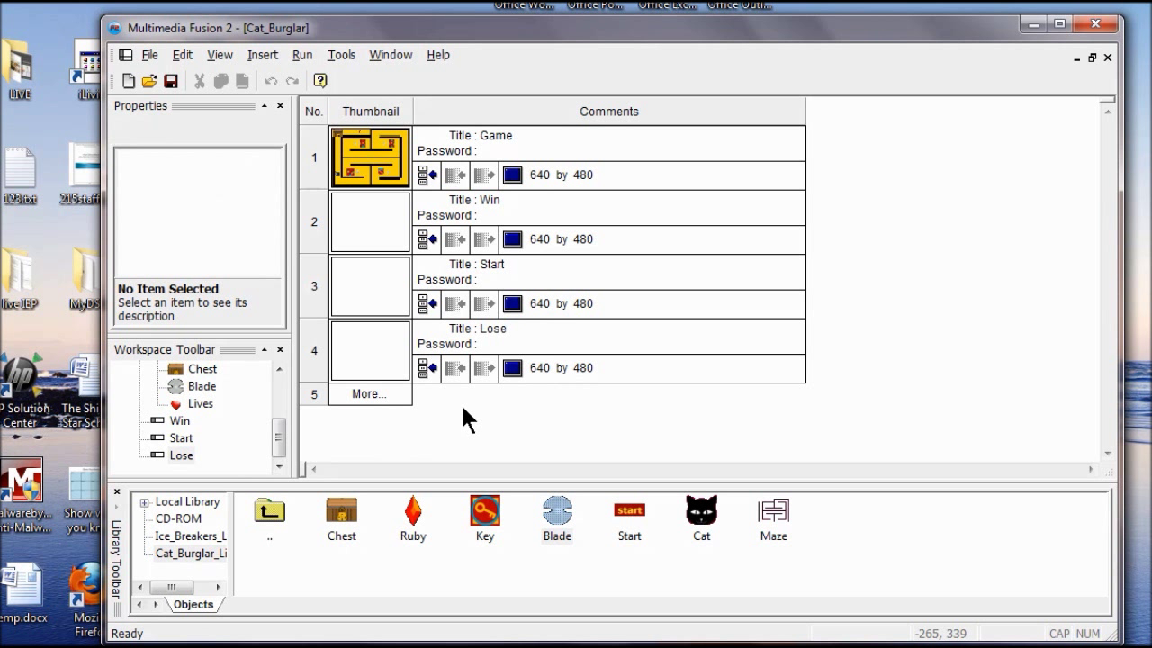
click(381, 288)
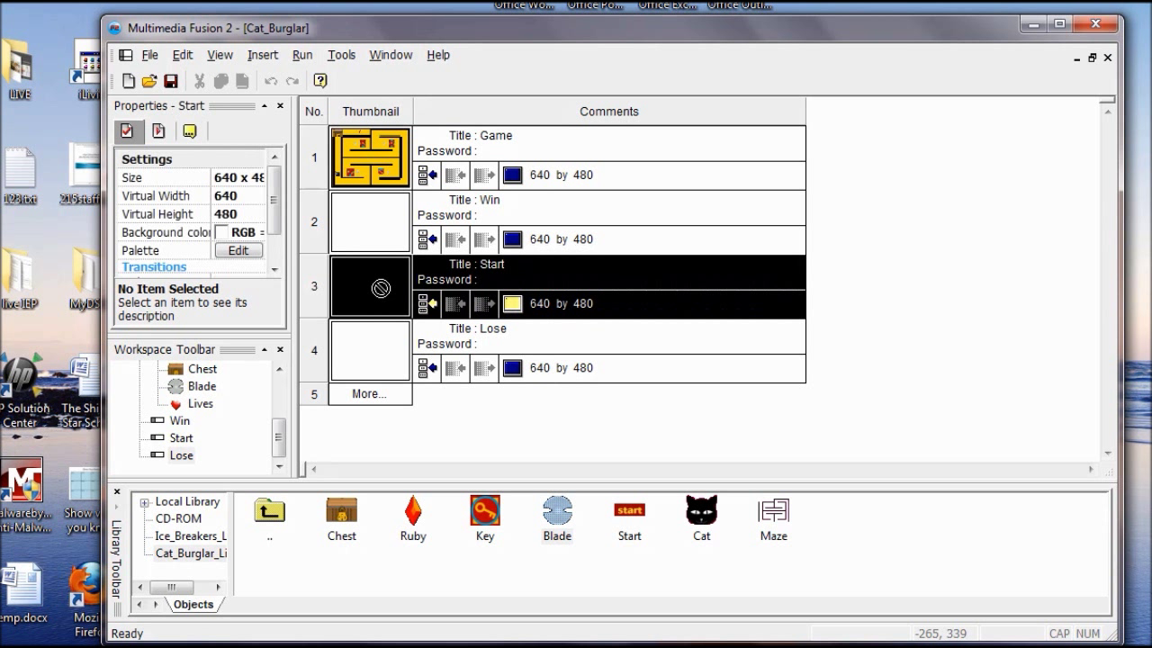
drag(371, 164, 372, 169)
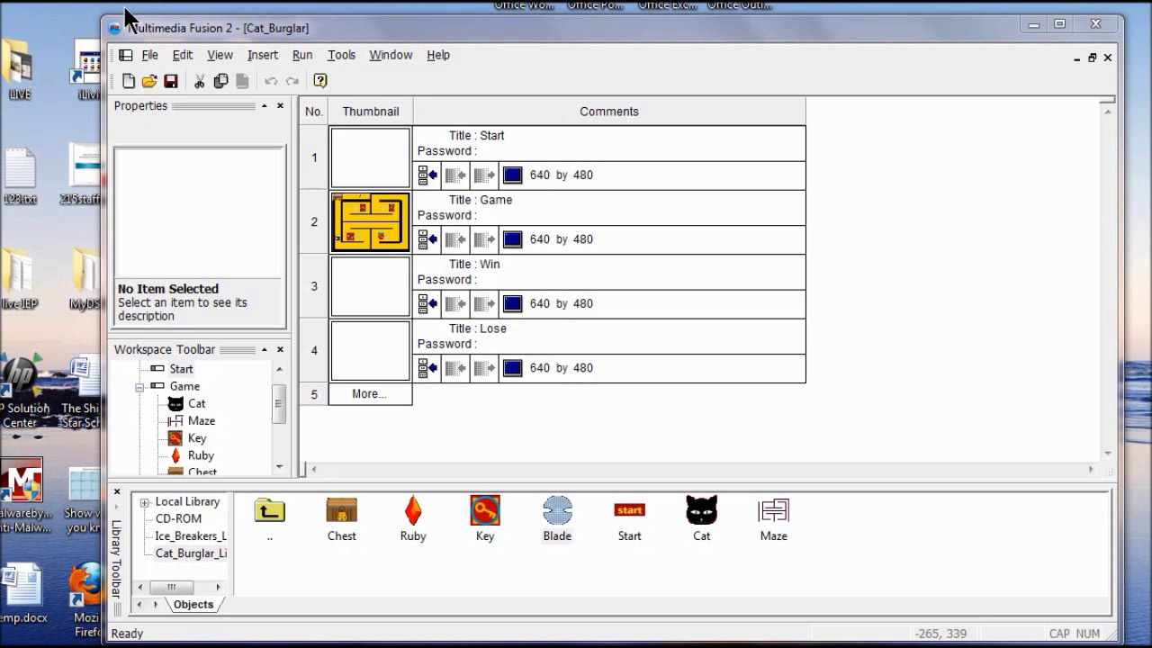
Open the Start frame in the frame editor, showing its blank 640×480 play area
double_click(369, 157)
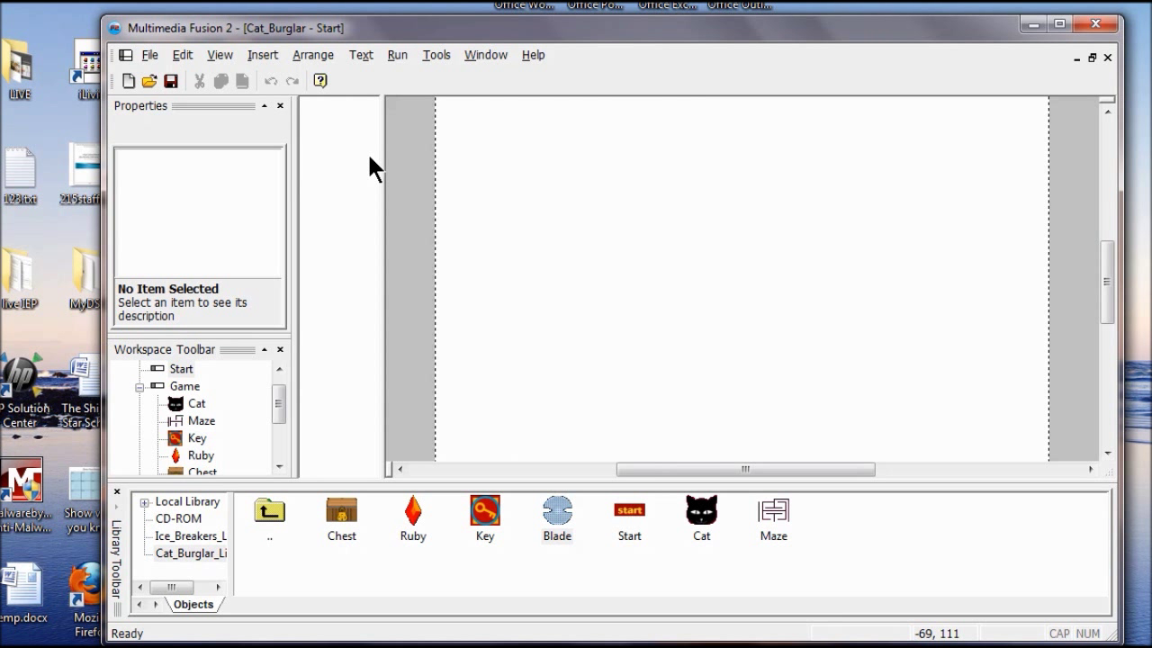
Set the Start frame's Background color property to the light cyan swatch
click(182, 369)
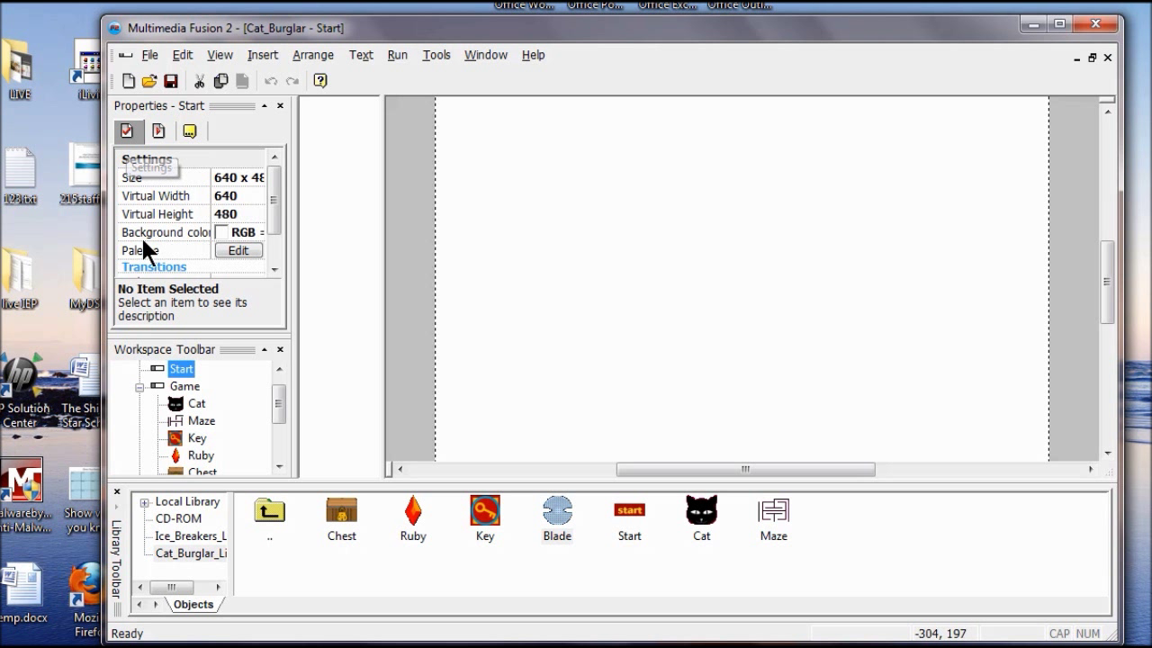
click(241, 232)
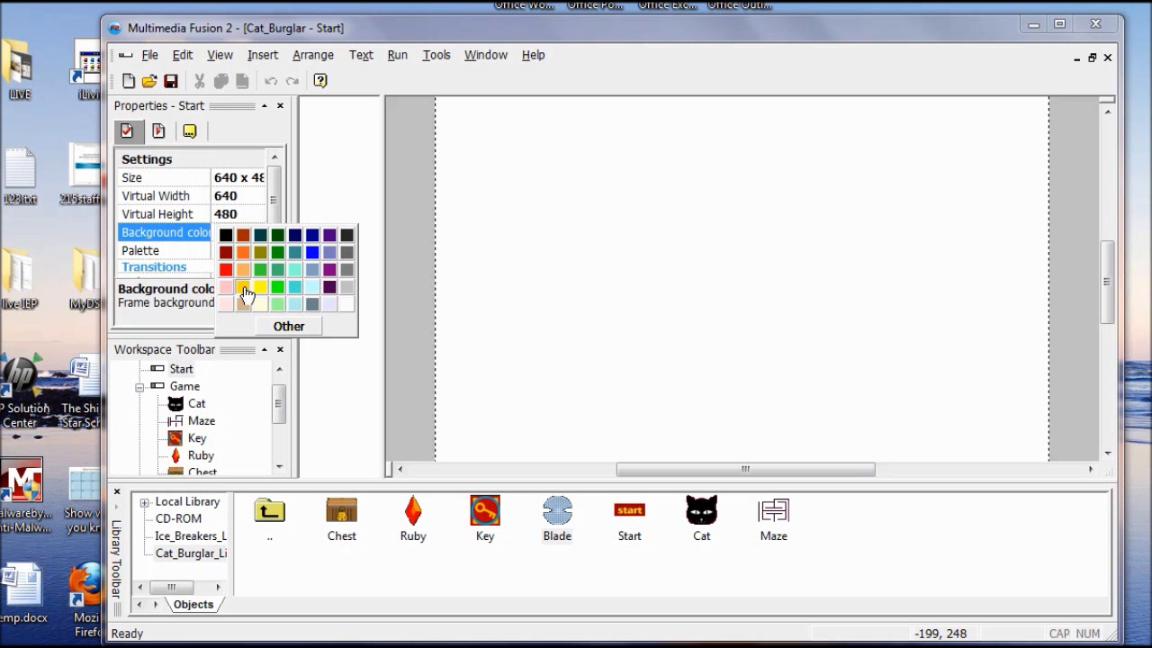
click(311, 288)
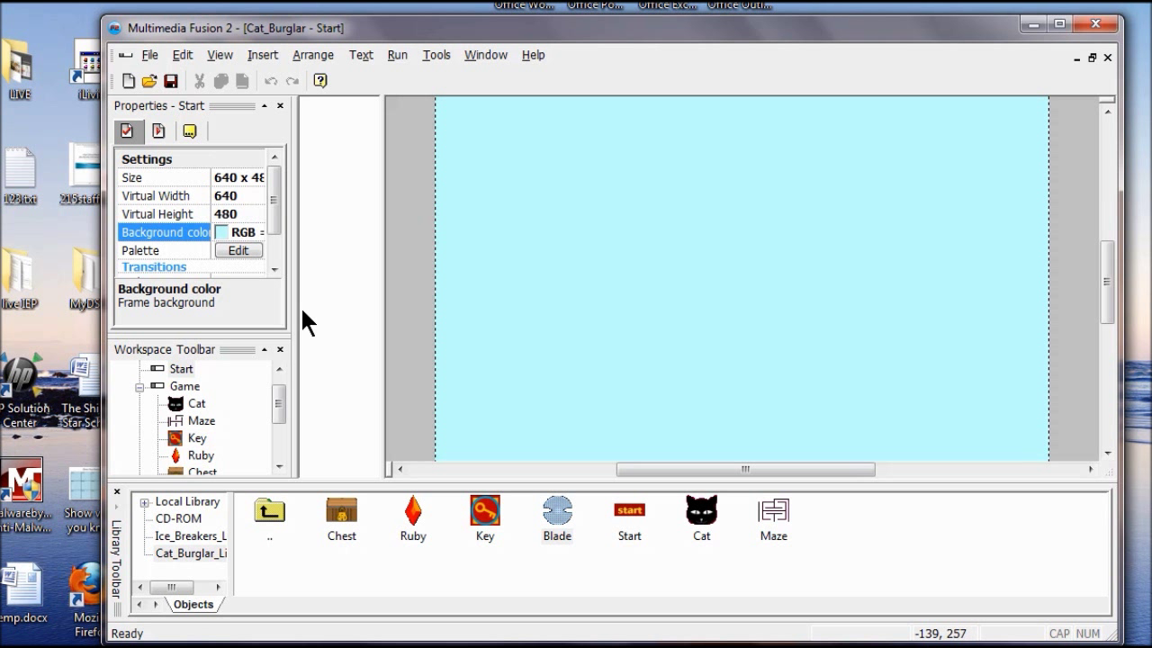
drag(280, 392, 279, 441)
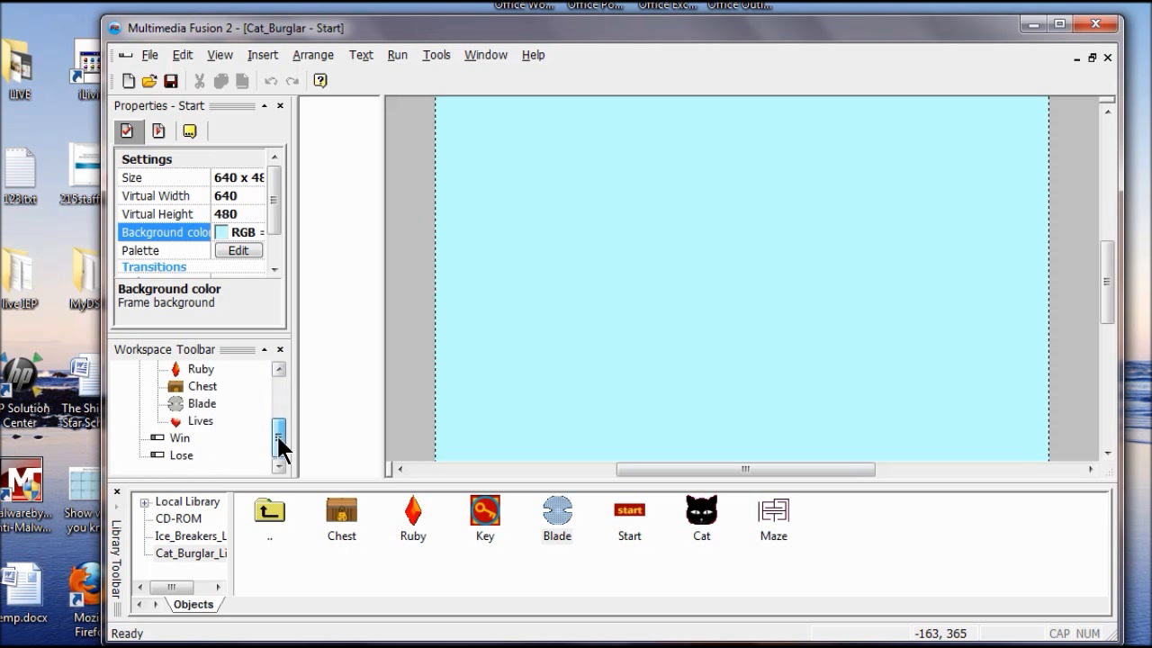
Open the Win frame and set its Background color to the light green swatch
click(178, 438)
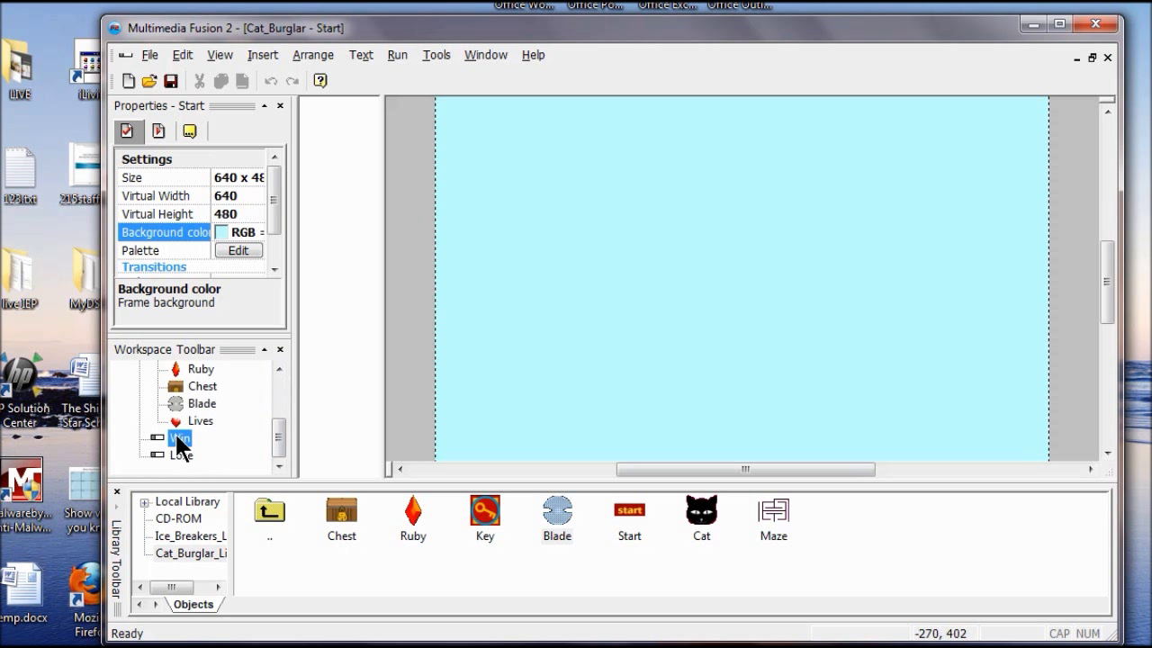
click(223, 232)
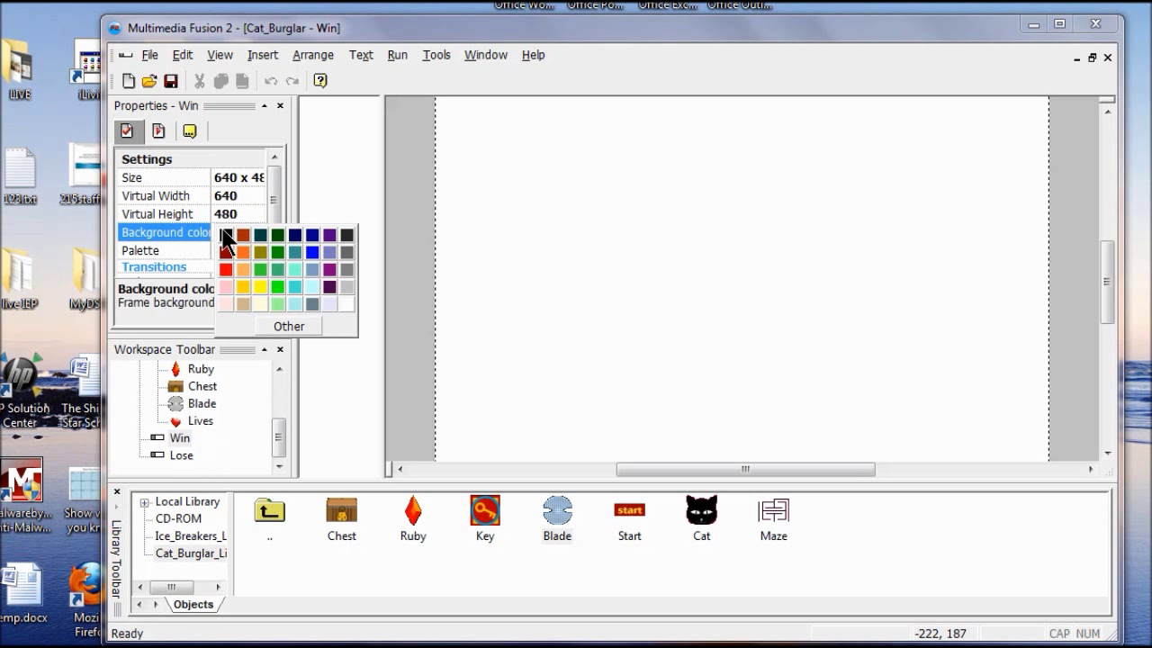
click(279, 303)
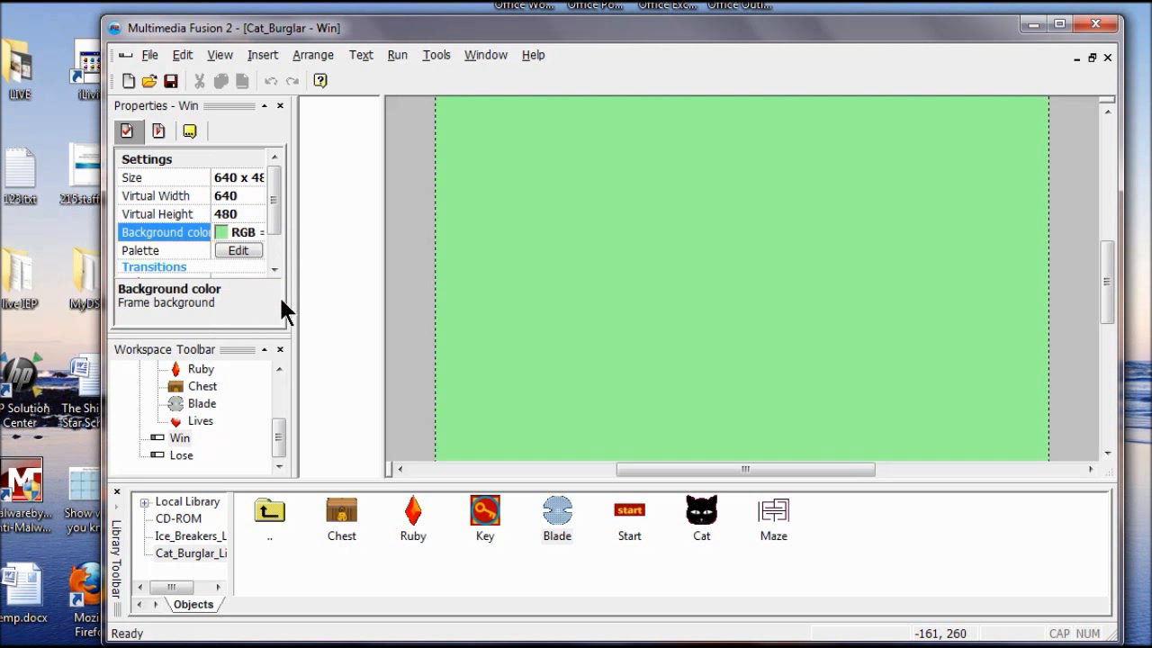
Open the Lose frame and set its Background color to periwinkle blue
click(183, 455)
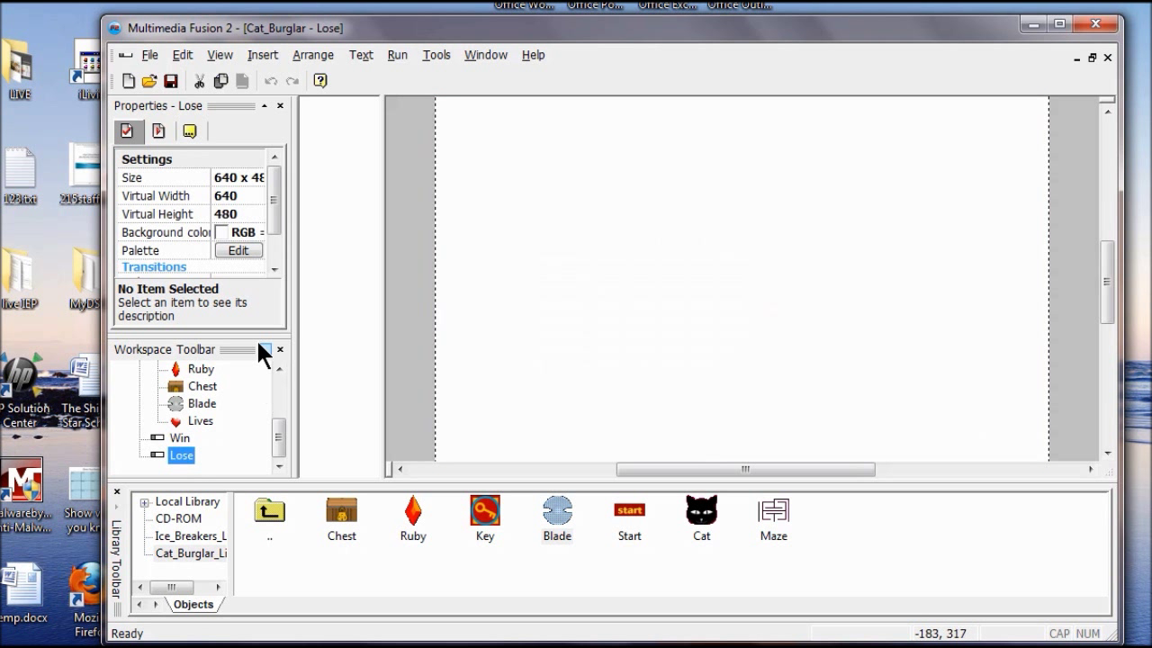
click(244, 236)
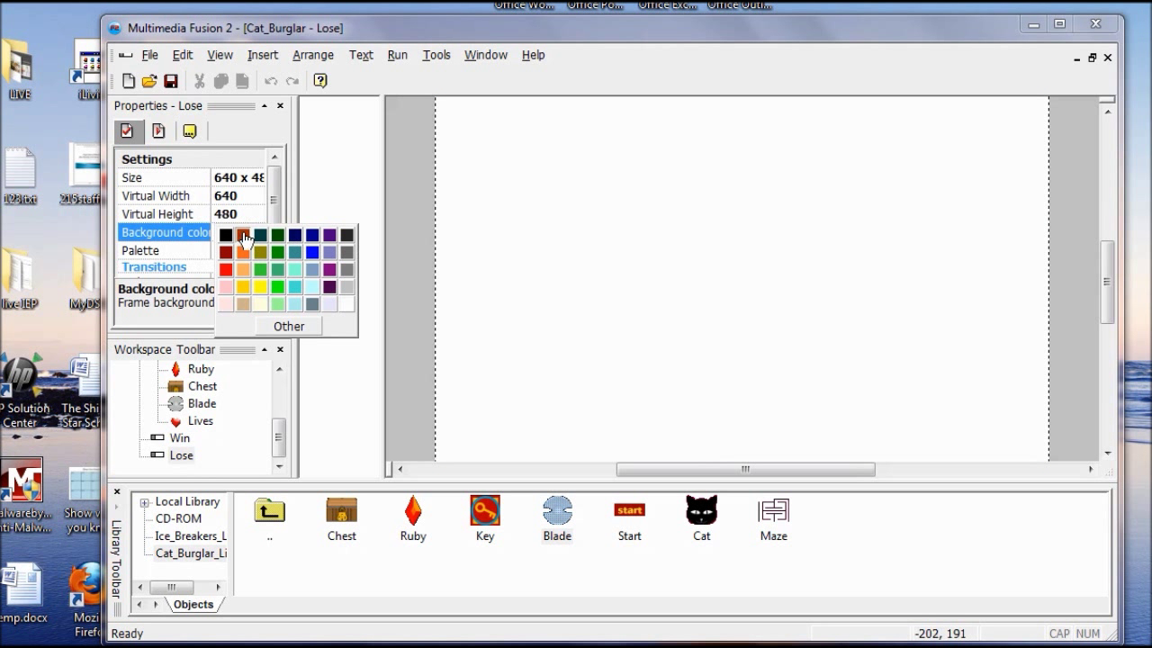
click(329, 252)
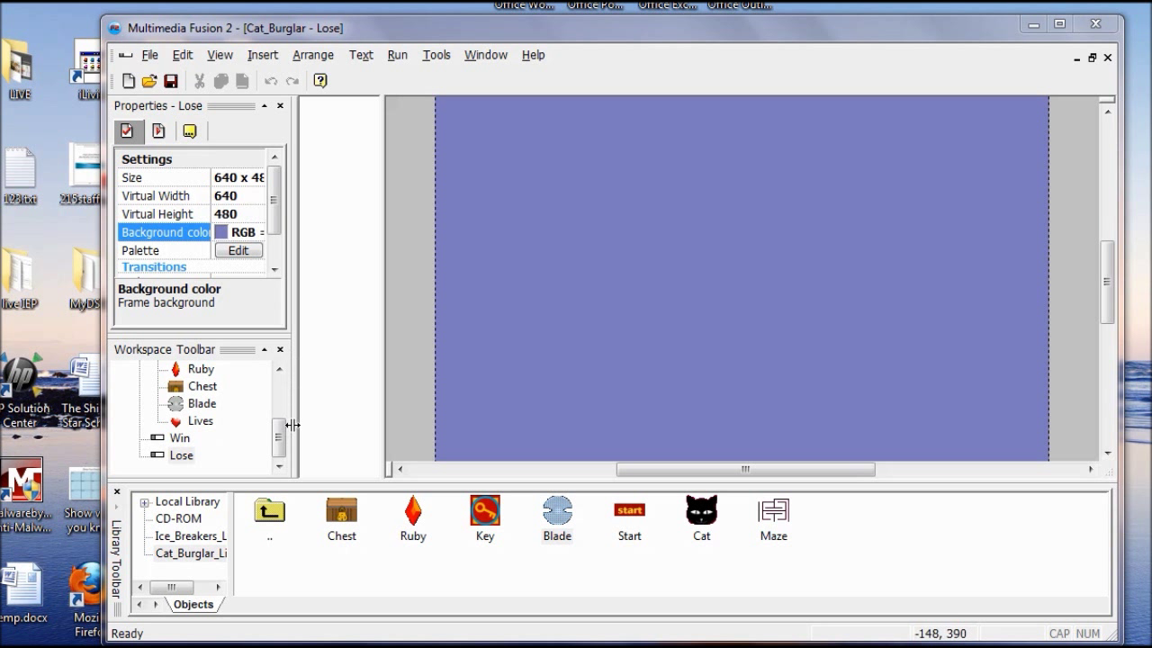
drag(280, 443, 274, 391)
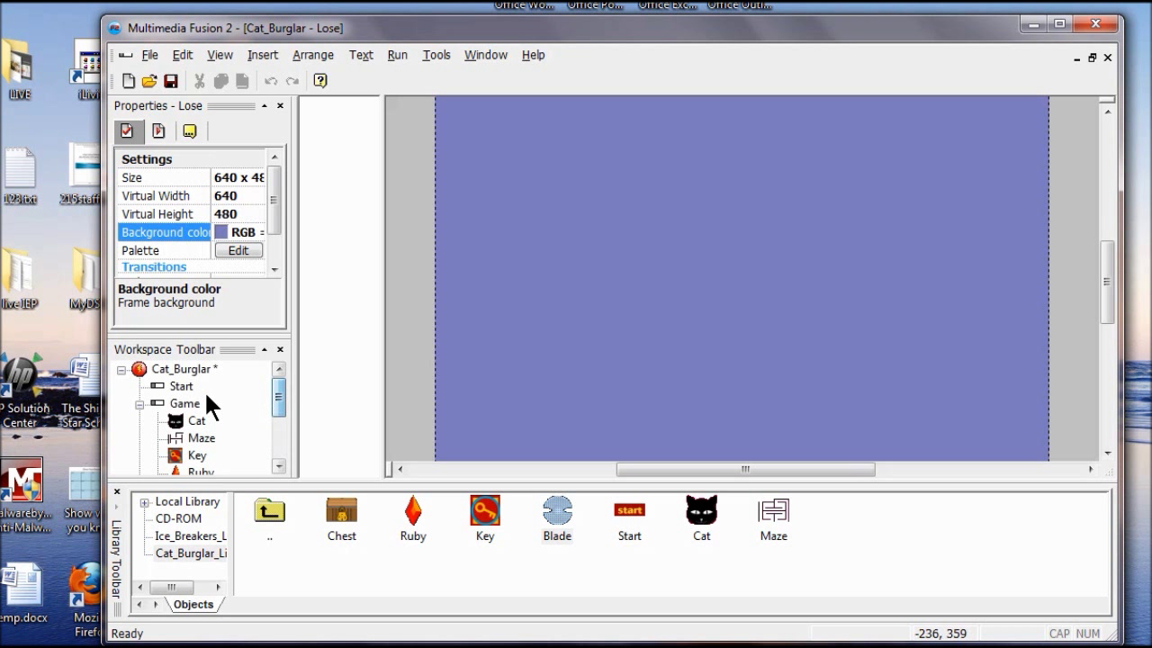
Open the Start frame and place a Text > String object near its top
click(182, 385)
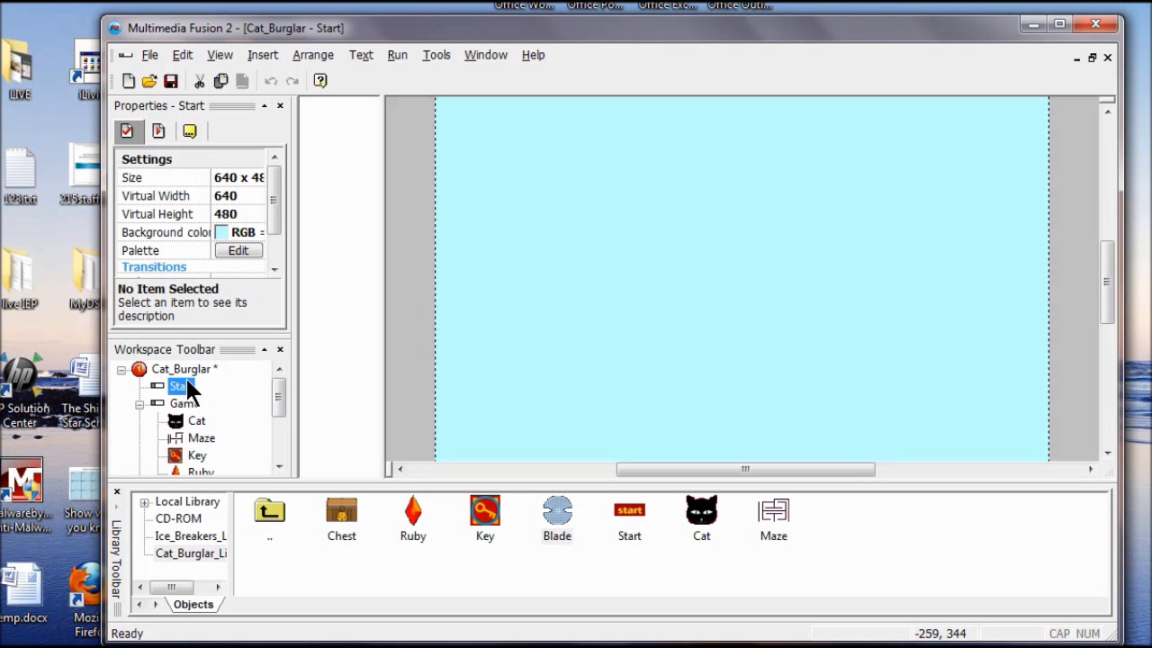
click(261, 56)
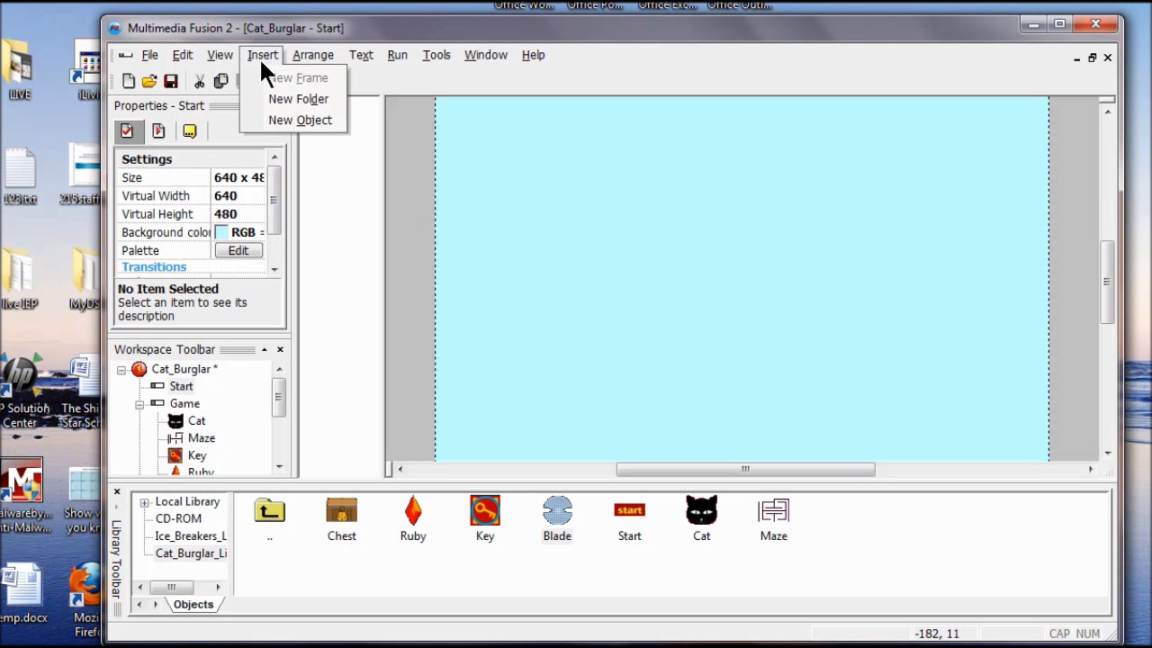
click(291, 120)
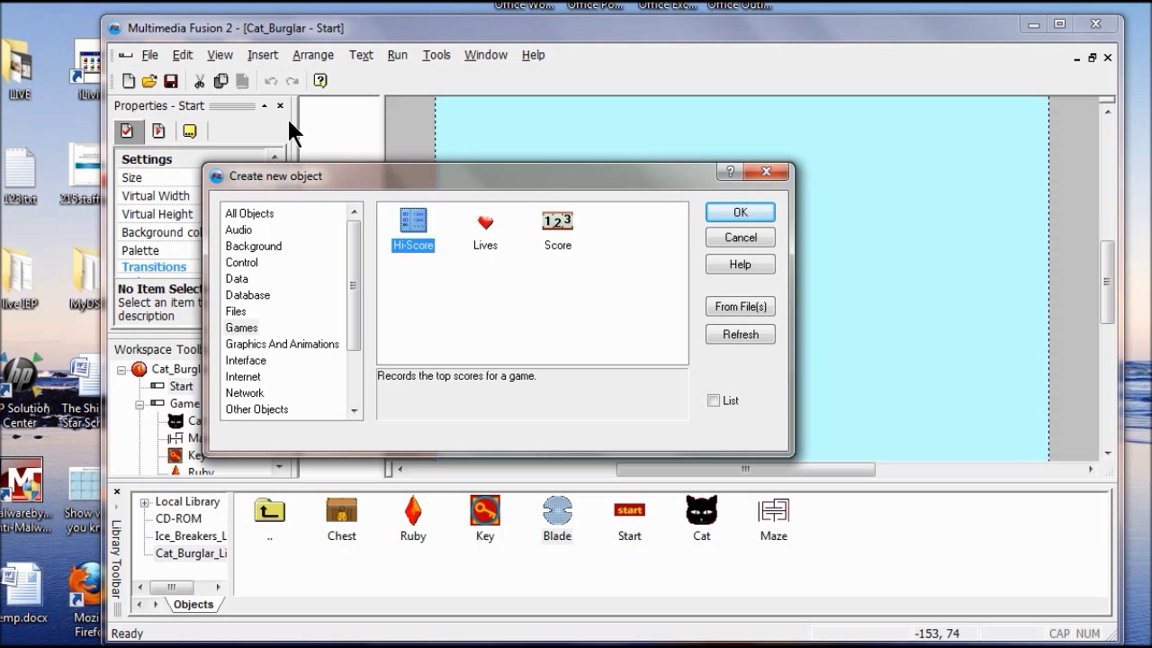
drag(354, 279, 358, 371)
click(240, 373)
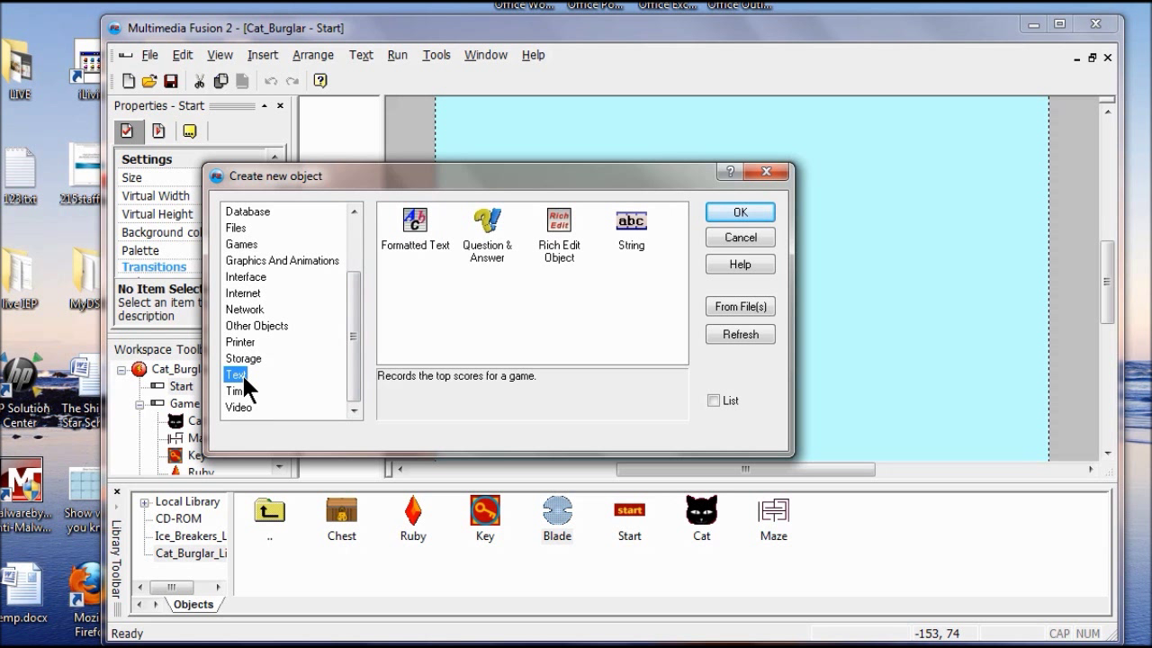
click(631, 227)
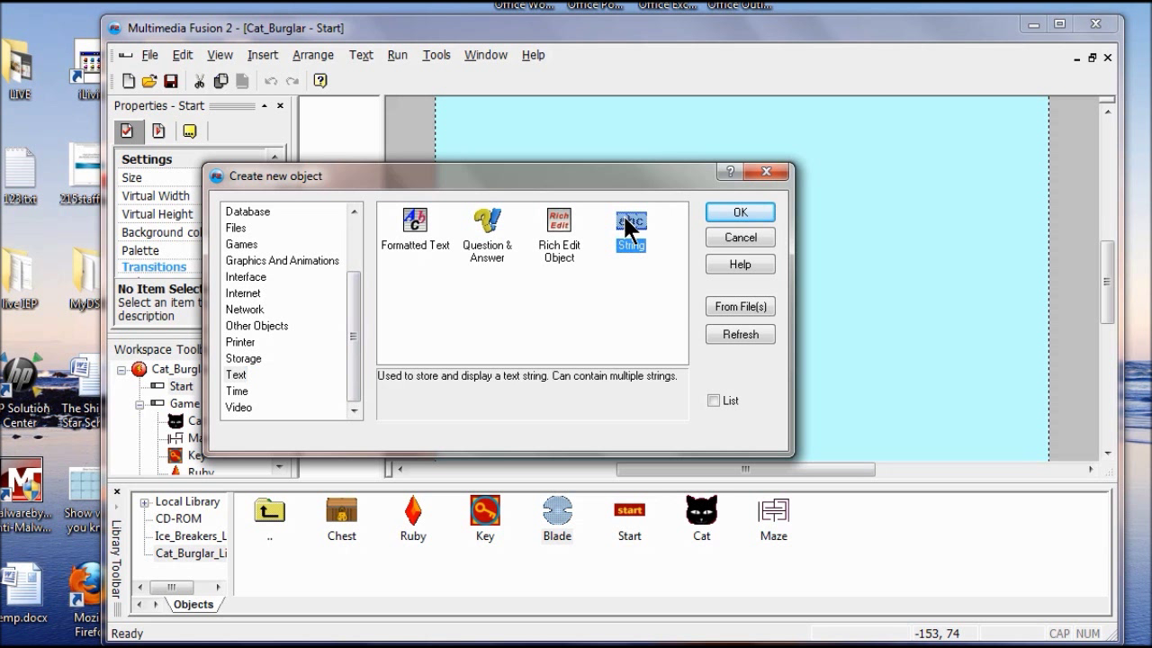
click(740, 212)
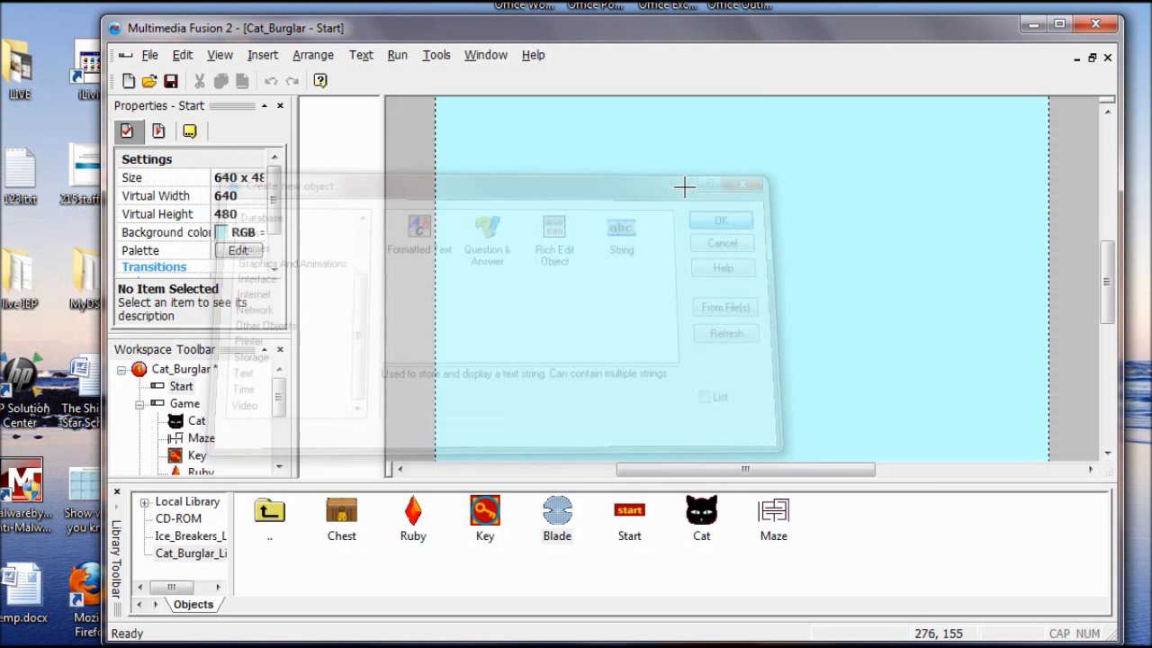
click(565, 166)
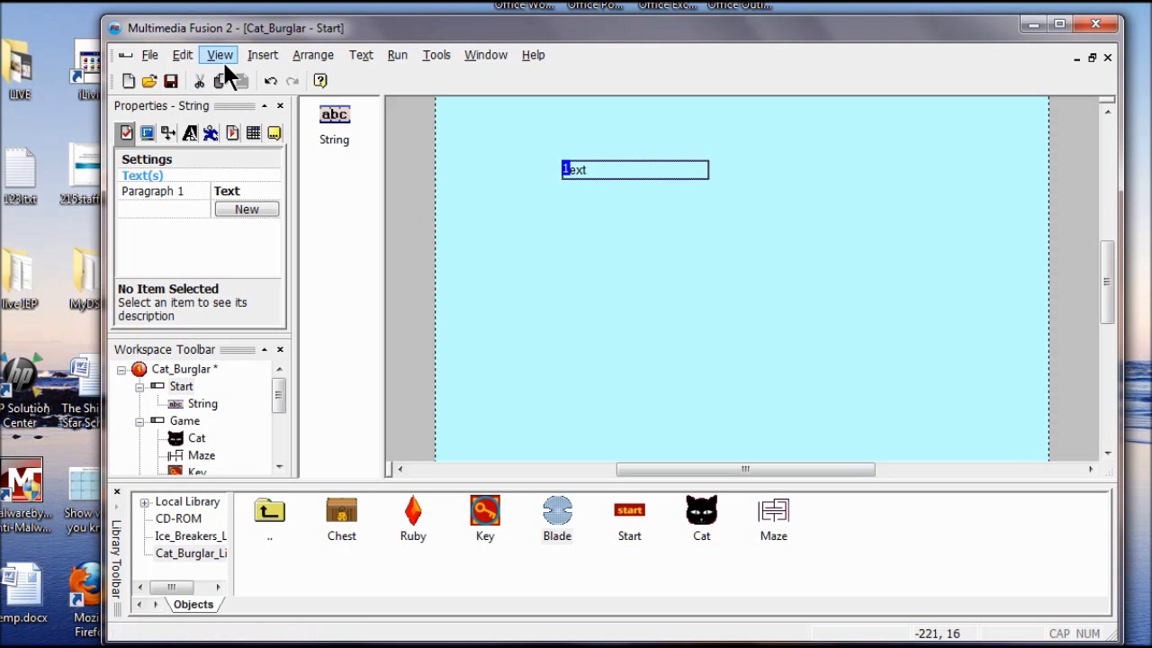
Place a second String object below the first on the Start frame
click(251, 54)
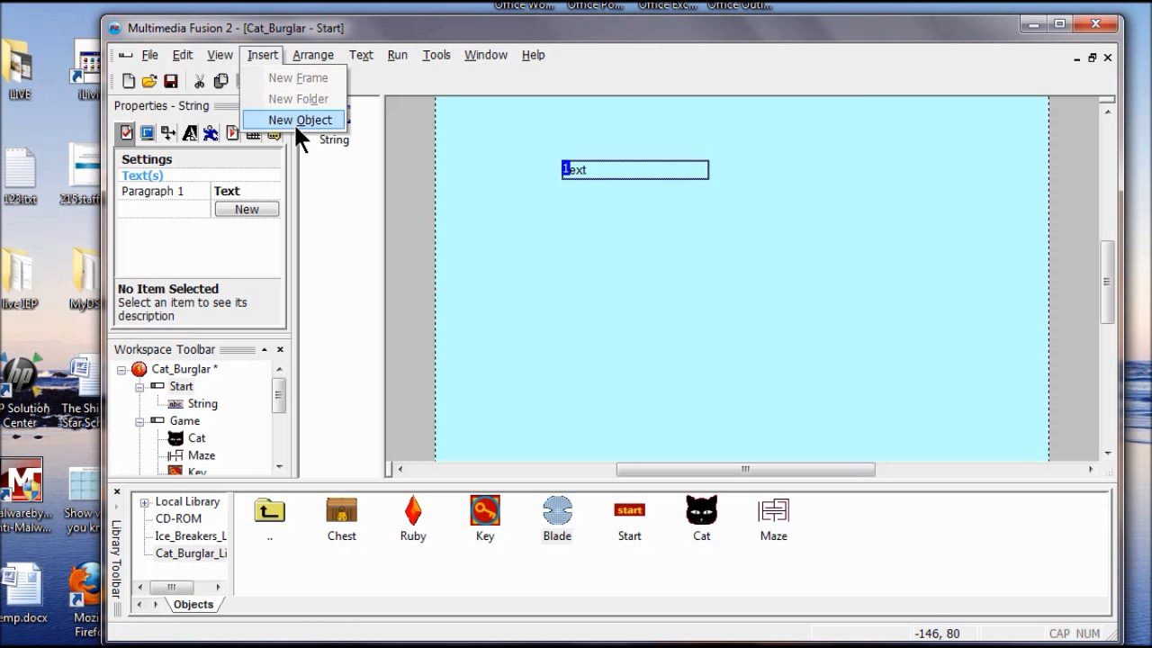
click(295, 122)
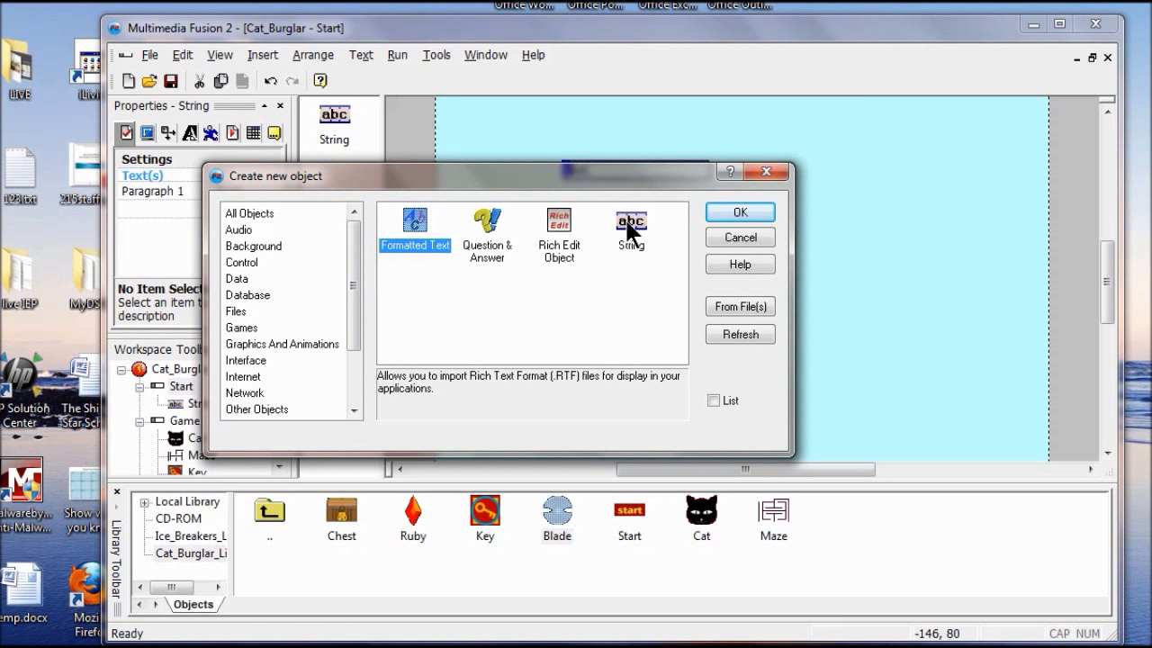
click(629, 225)
click(741, 216)
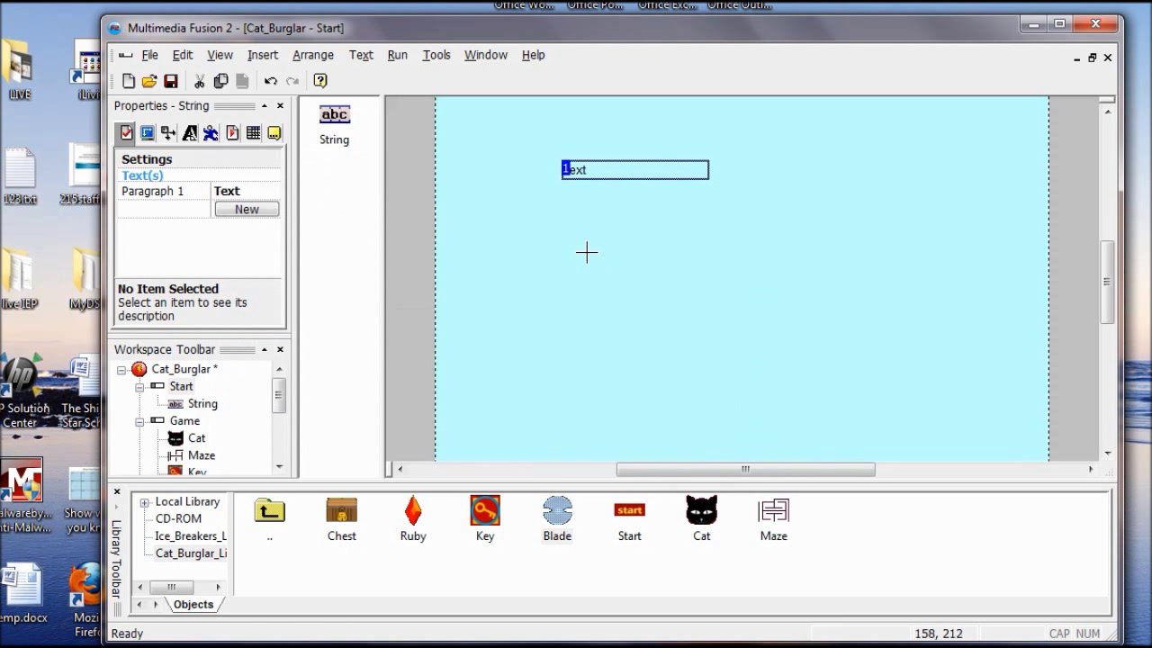
click(586, 252)
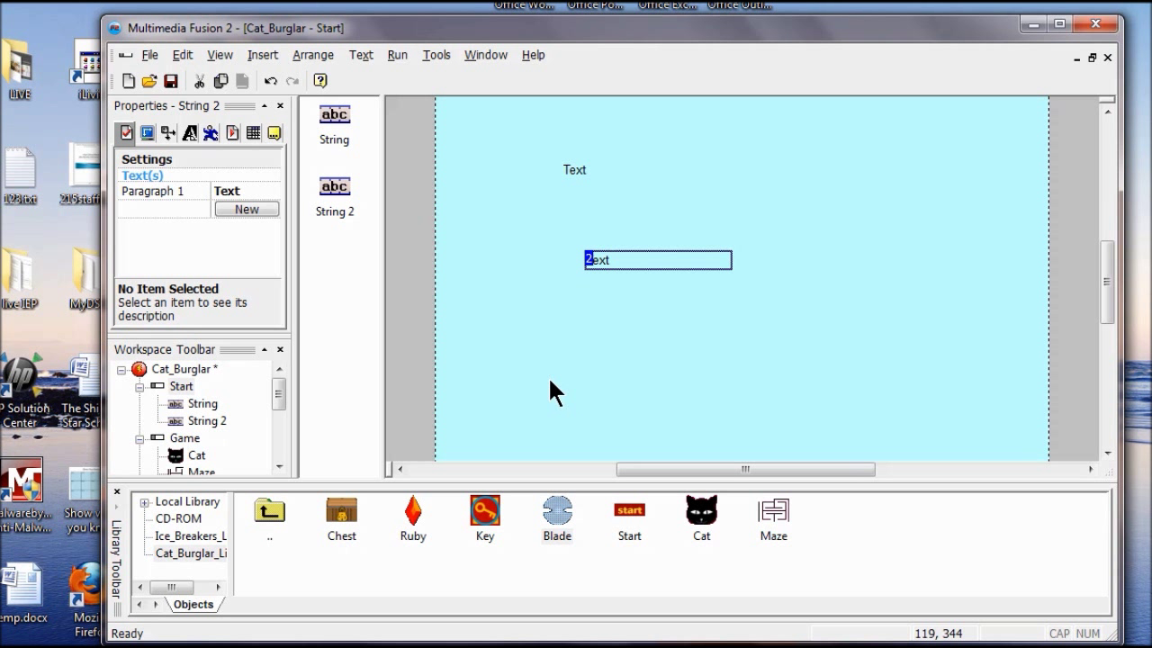
drag(283, 399, 288, 446)
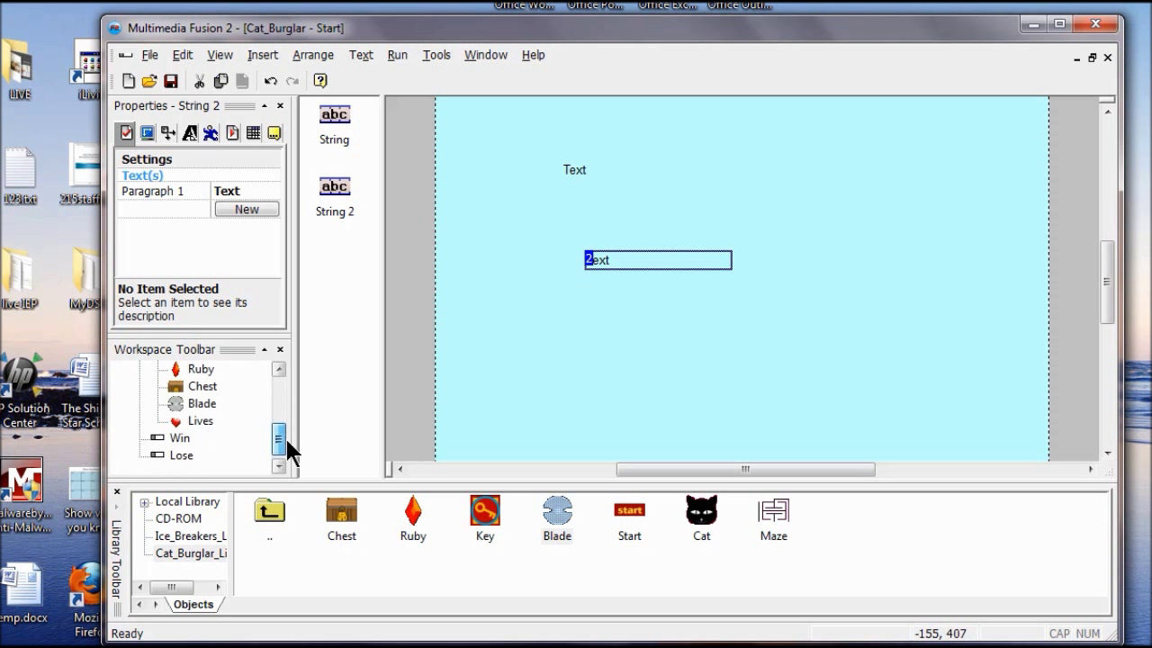
click(185, 440)
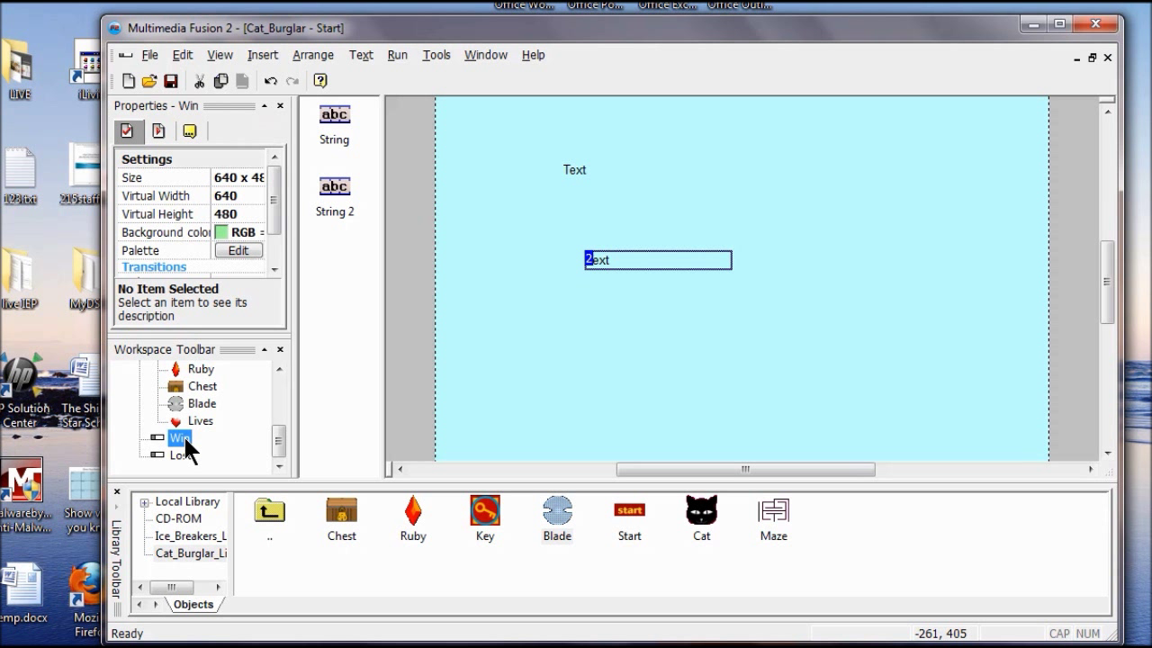
Open the Win frame and place a String object near its top
double_click(183, 438)
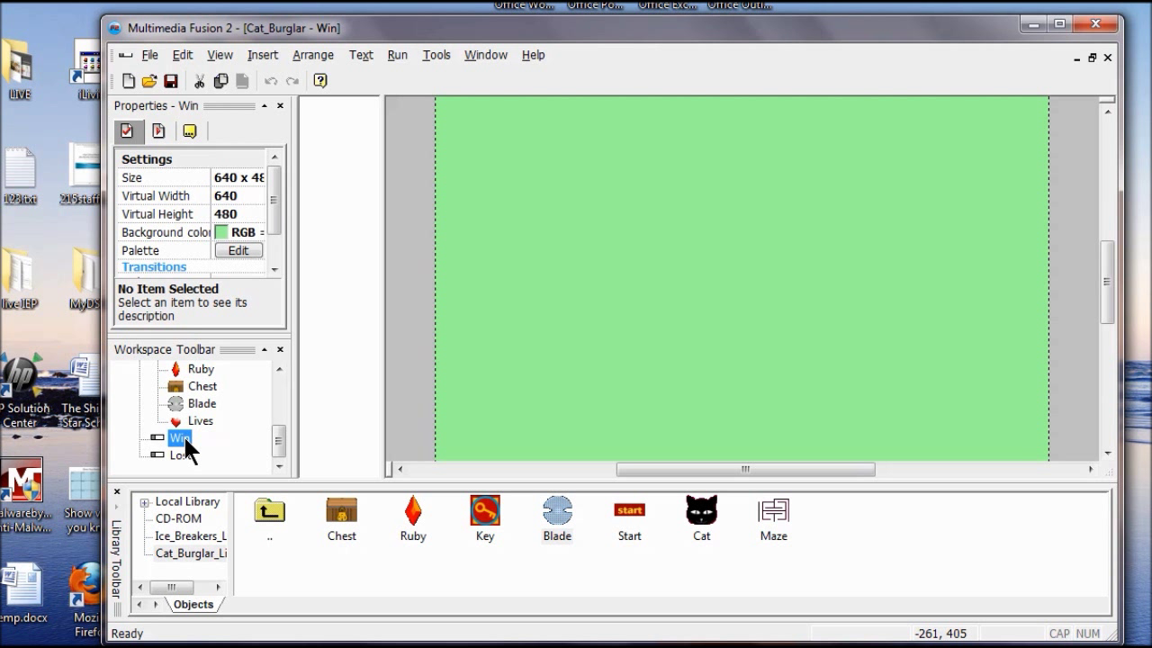
click(261, 54)
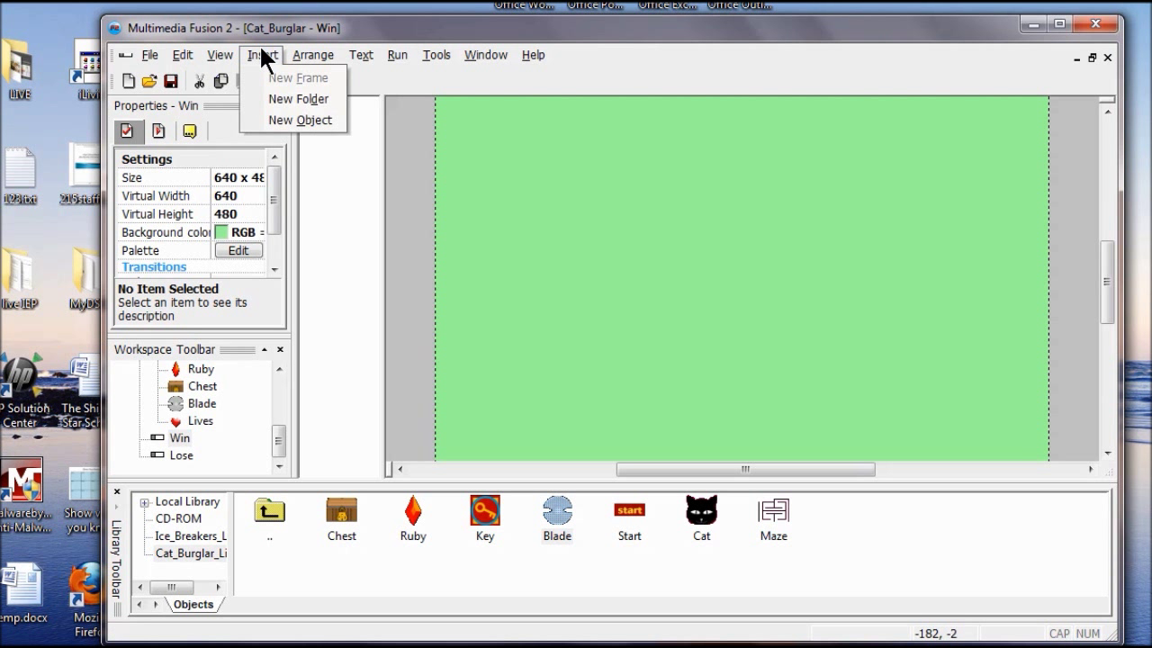
click(285, 117)
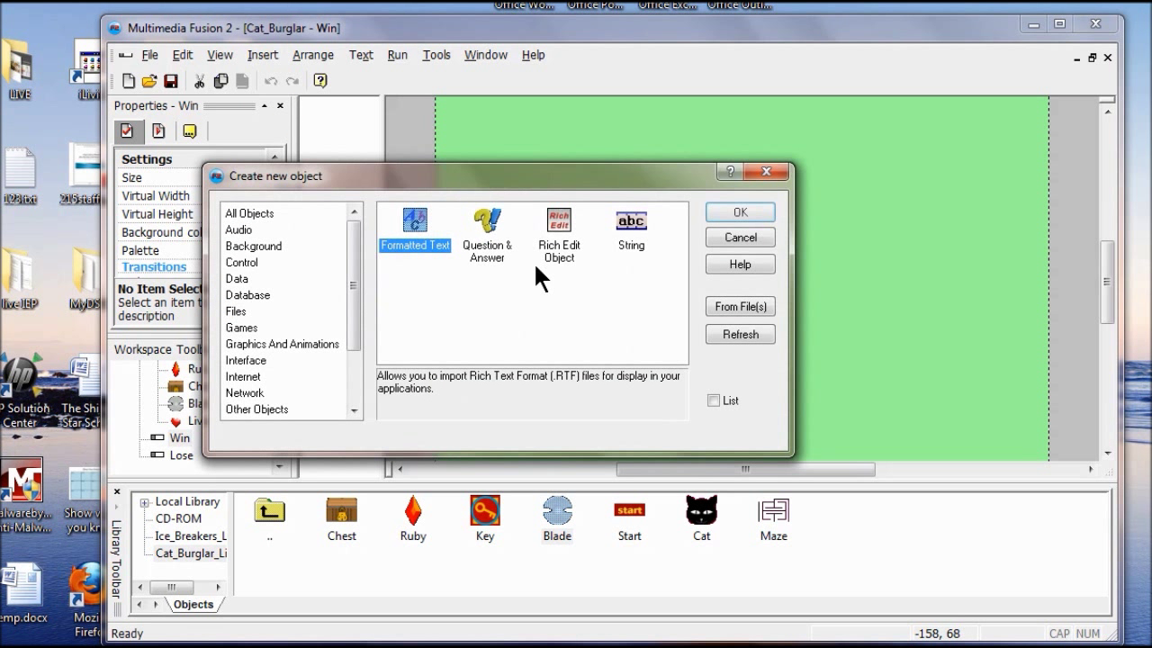
double_click(637, 215)
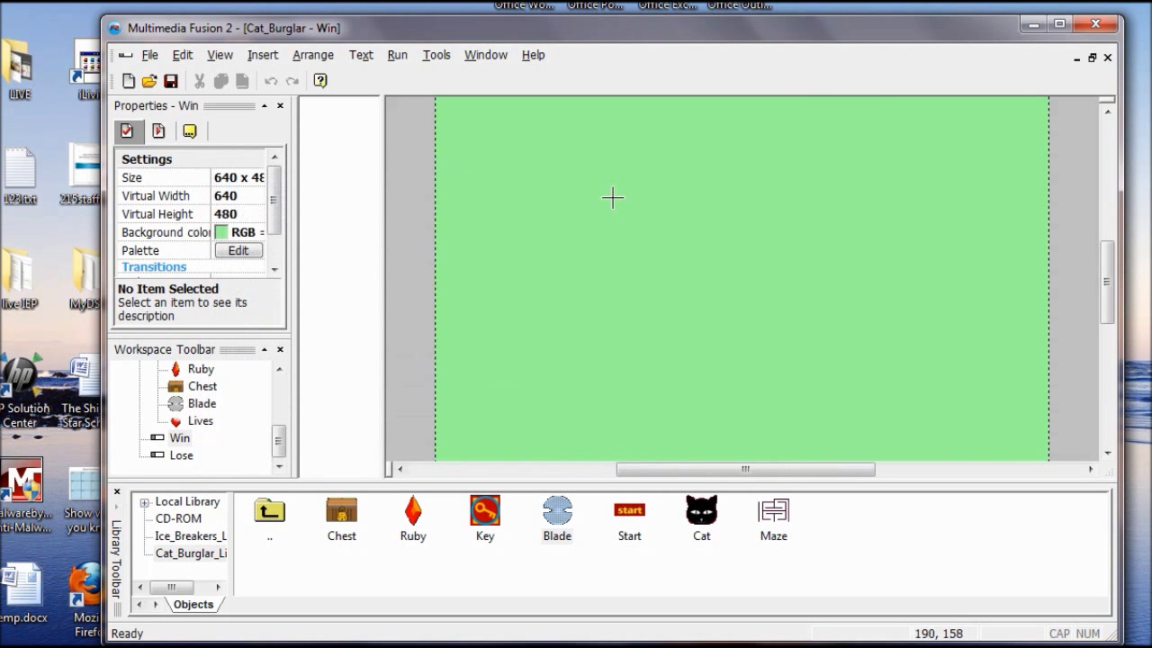
click(620, 206)
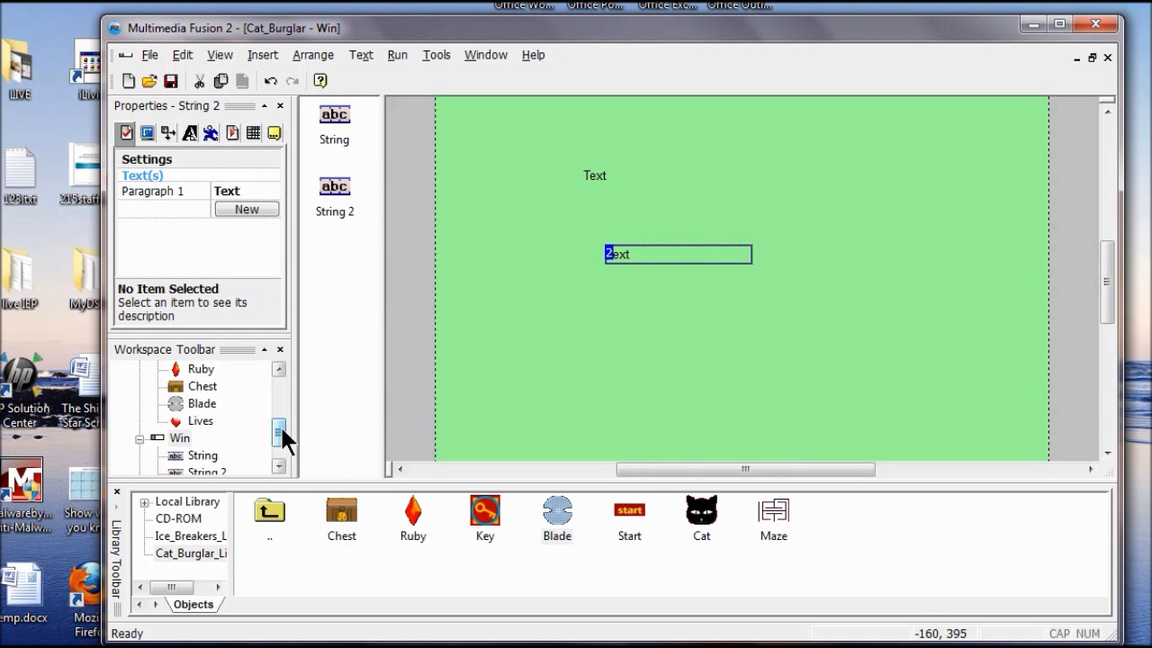
drag(280, 424, 281, 440)
Select the Lose frame and place a String object on it
click(179, 454)
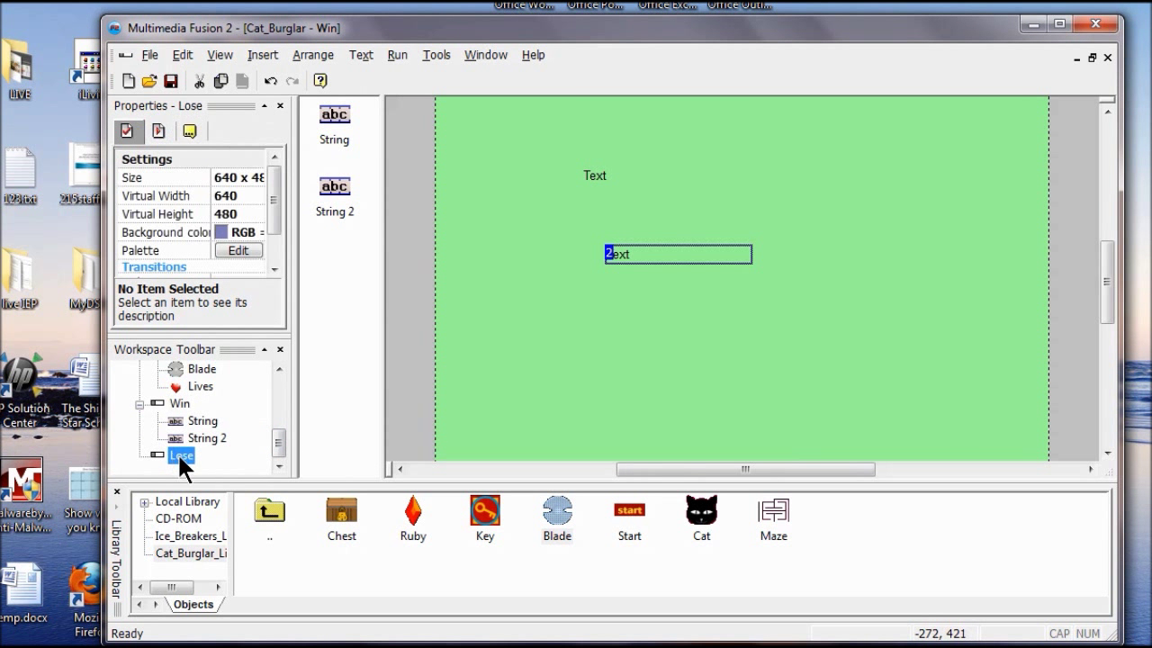
click(264, 54)
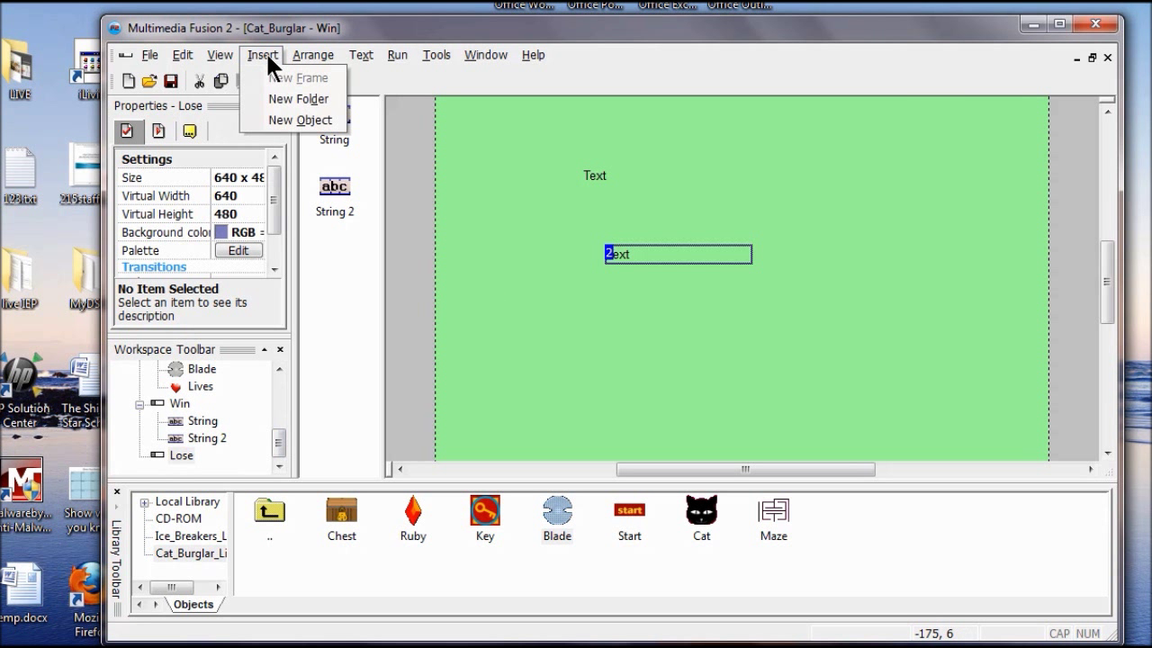
click(285, 121)
click(630, 223)
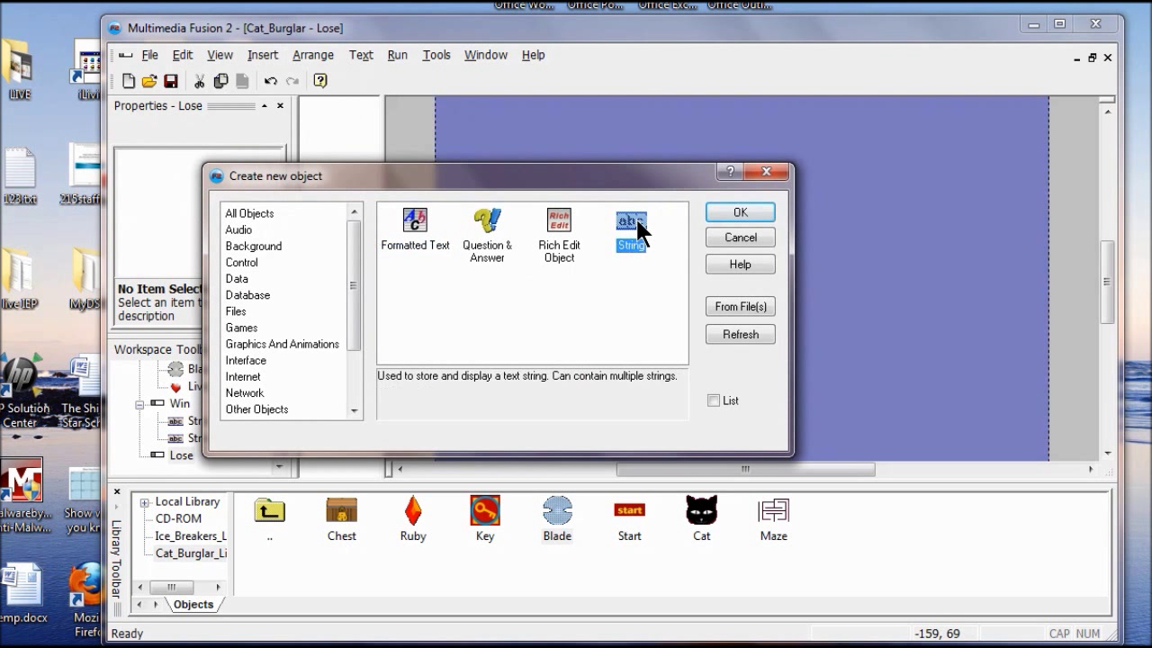
click(754, 213)
click(668, 193)
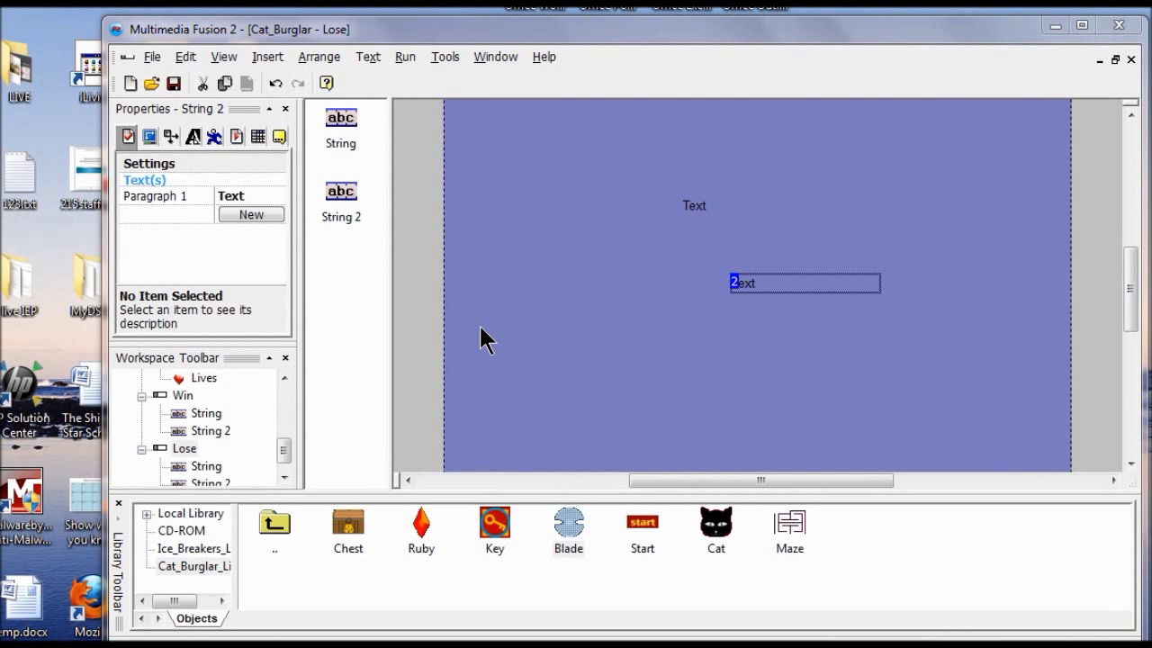
drag(279, 451, 279, 387)
Open the Start frame and set the upper string's paragraph text to 'Cat Burglar'
click(184, 395)
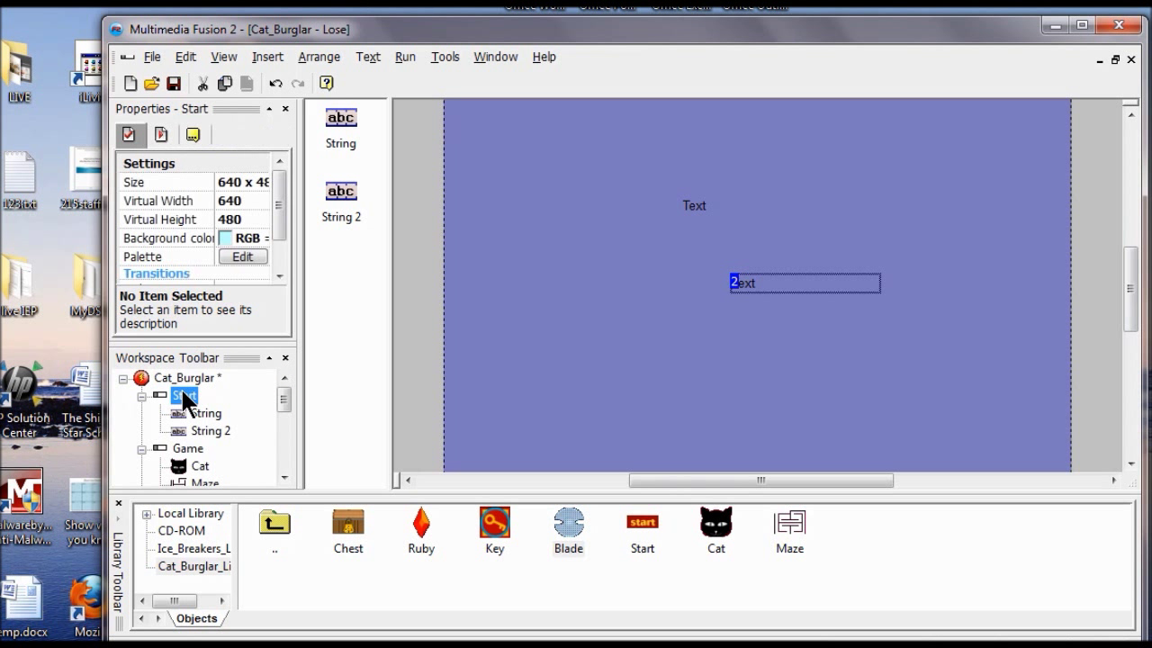
double_click(184, 395)
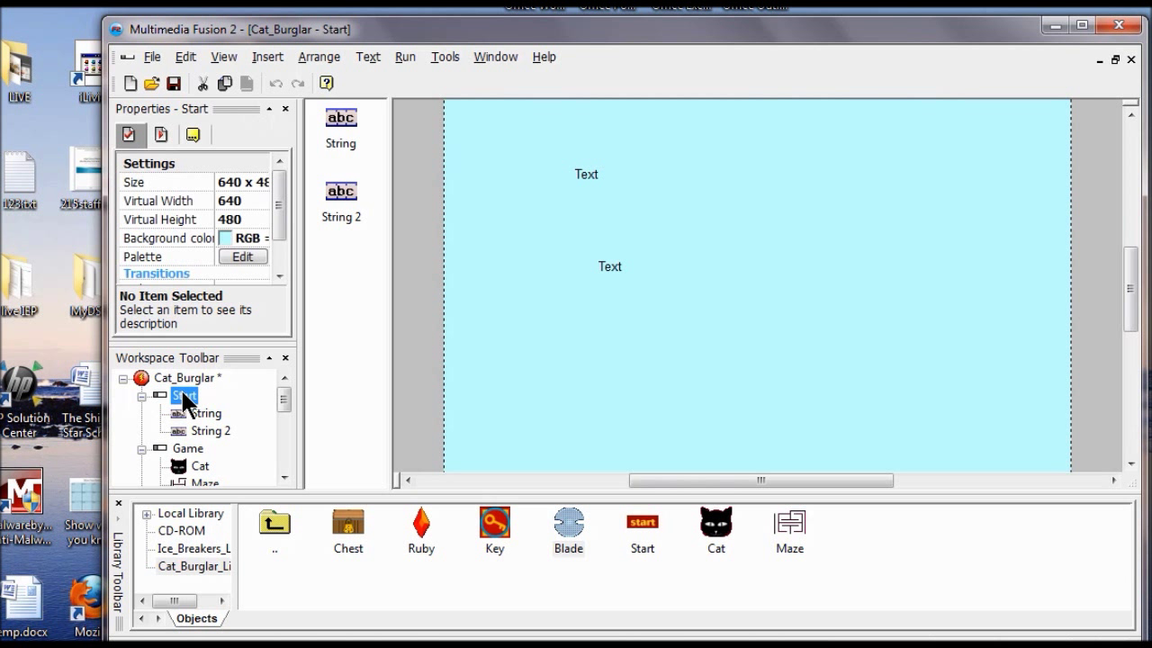
double_click(593, 173)
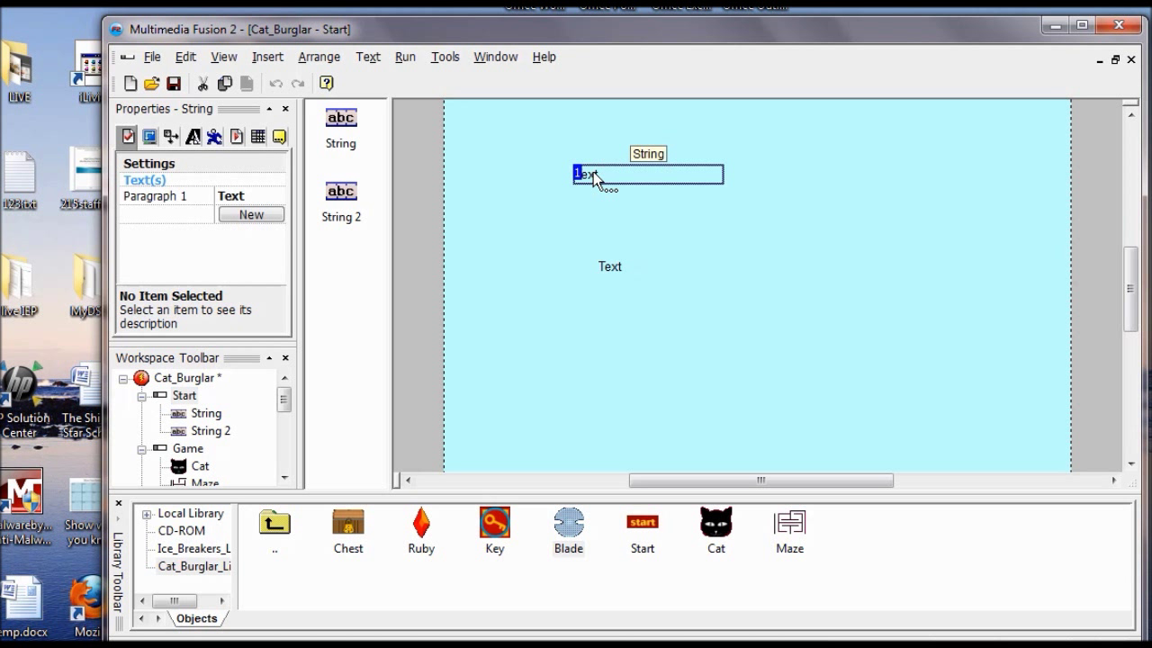
click(253, 195)
text(Cat Bur)
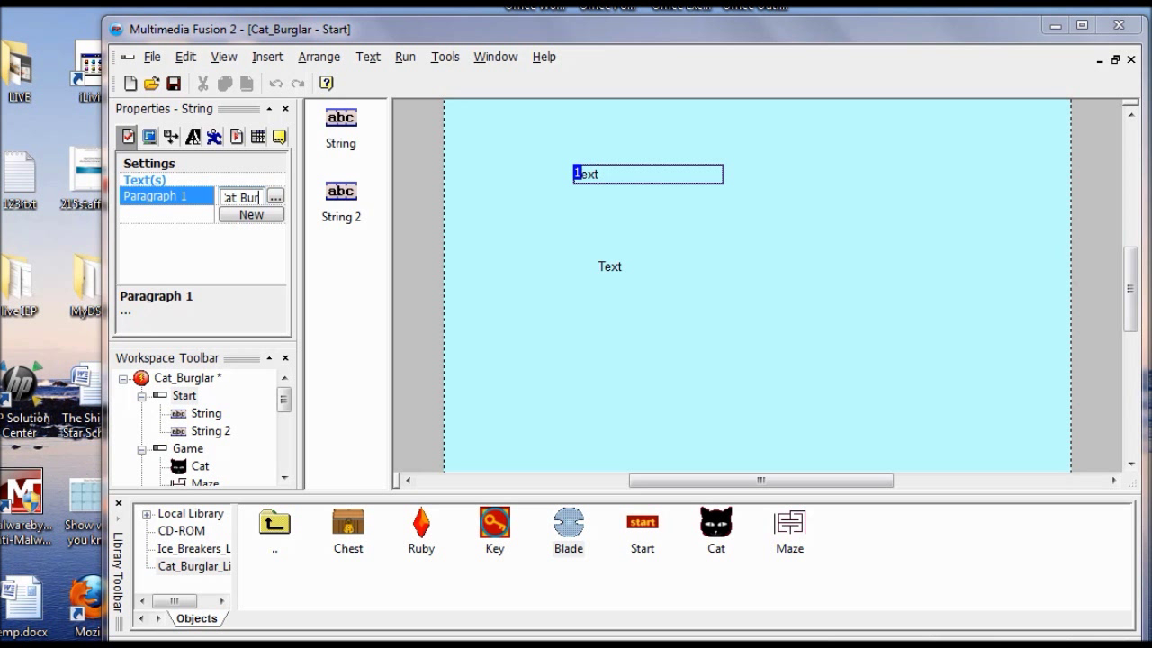
text(glar)
key(Return)
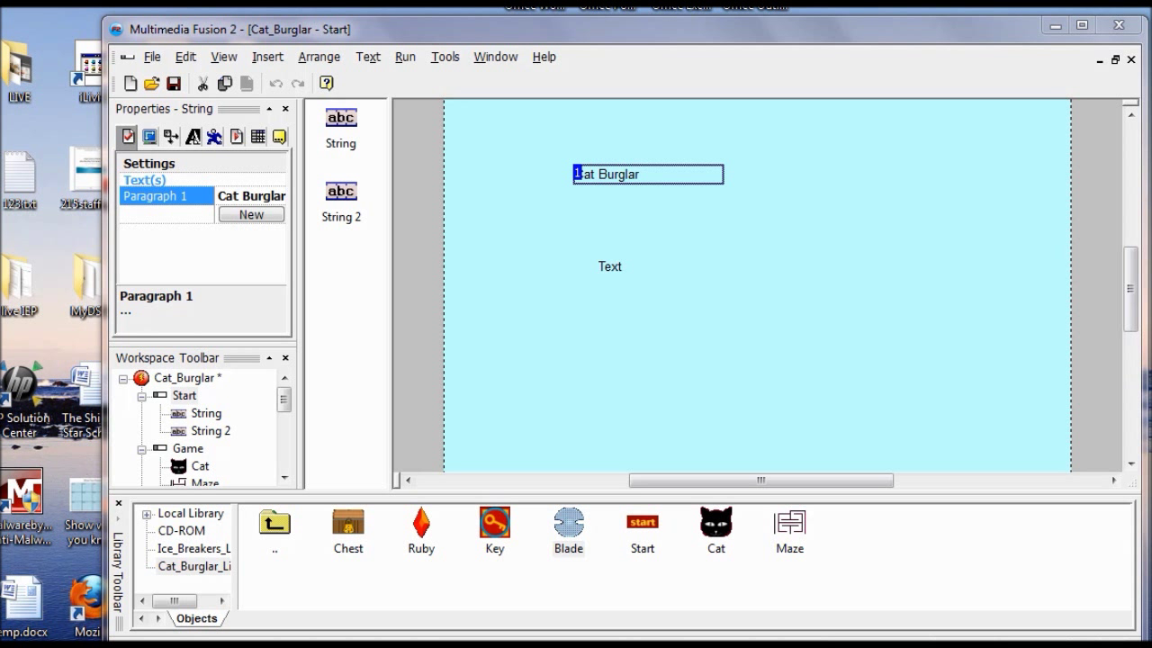
Set the lower string's paragraph text to begin 'Use the arrow keys to'
double_click(606, 267)
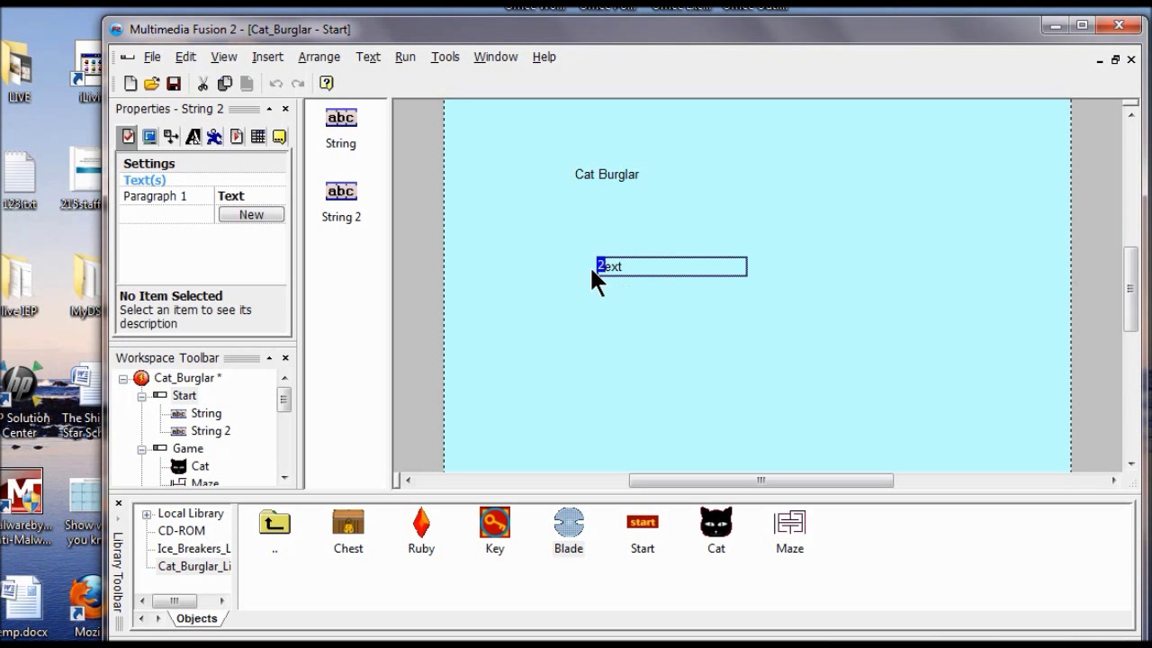
click(230, 198)
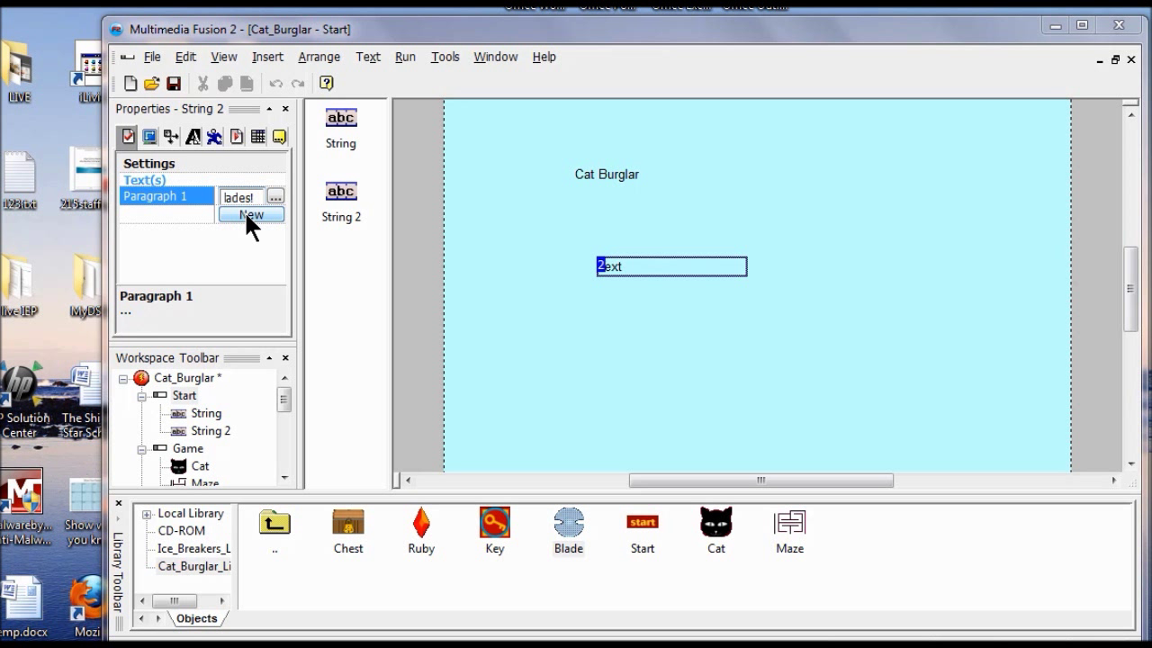
key(Return)
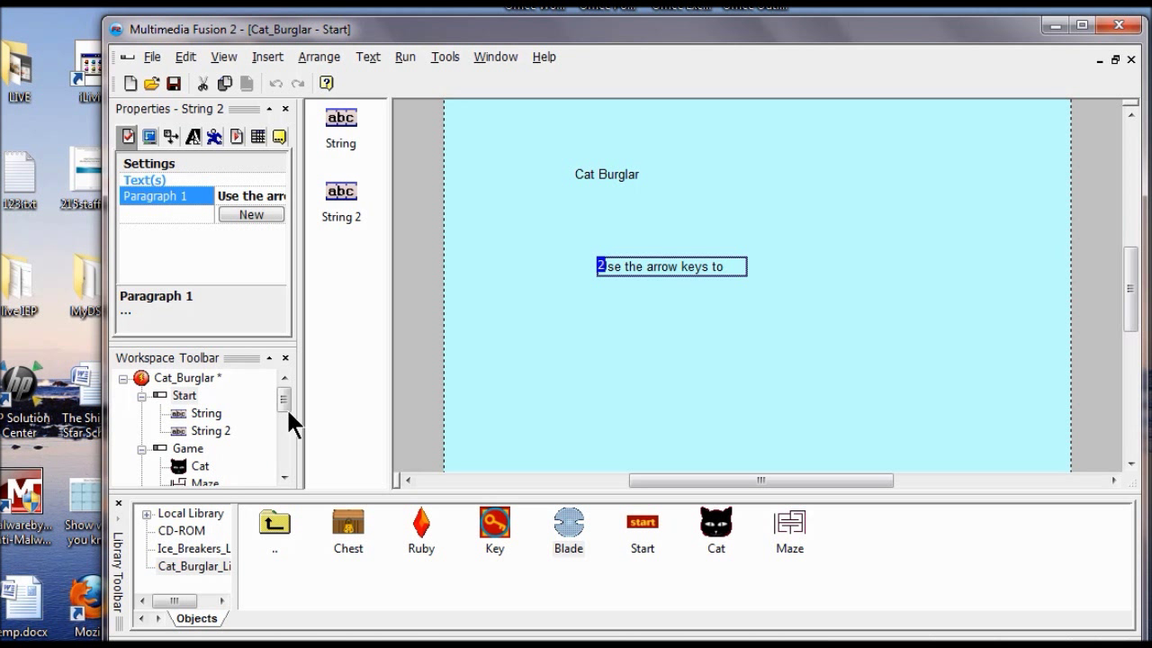
drag(288, 398, 295, 436)
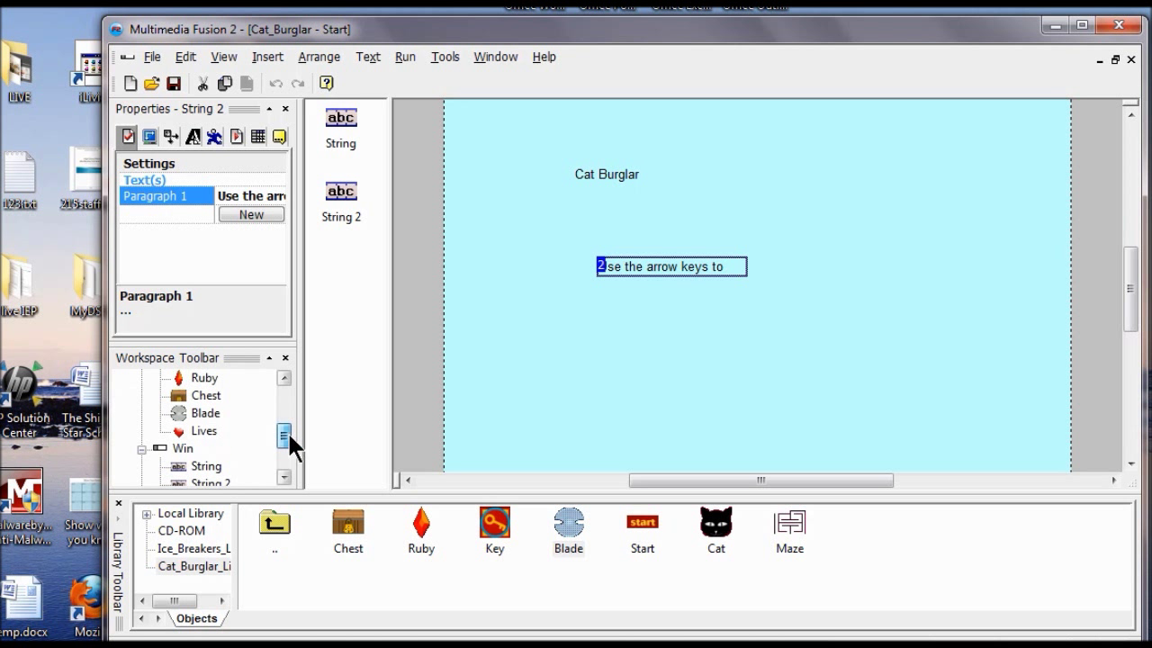
Change the Win frame's top string to 'Good Job! You Wim!'
click(187, 448)
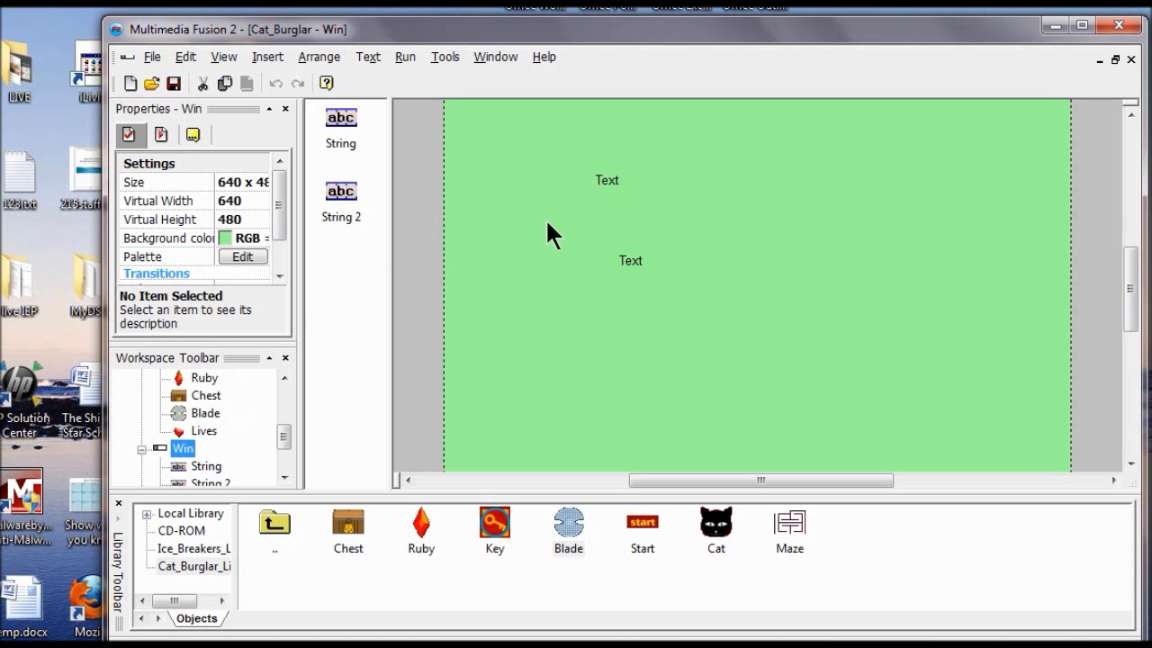
double_click(598, 184)
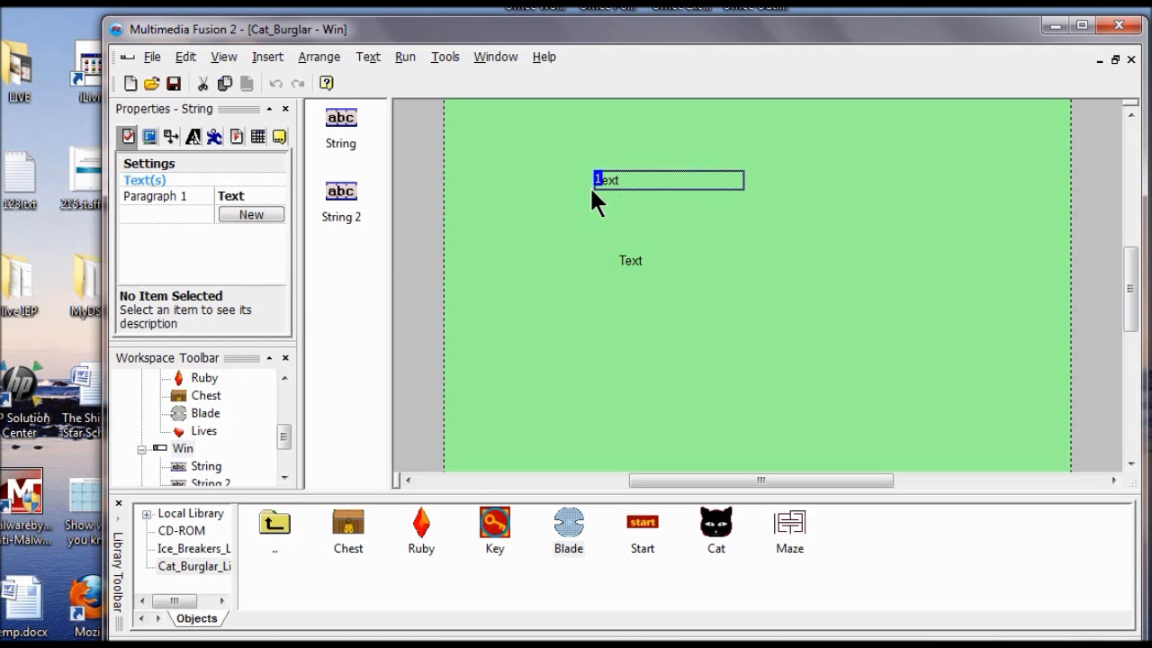
click(242, 196)
double_click(245, 198)
text(You Win)
text(!)
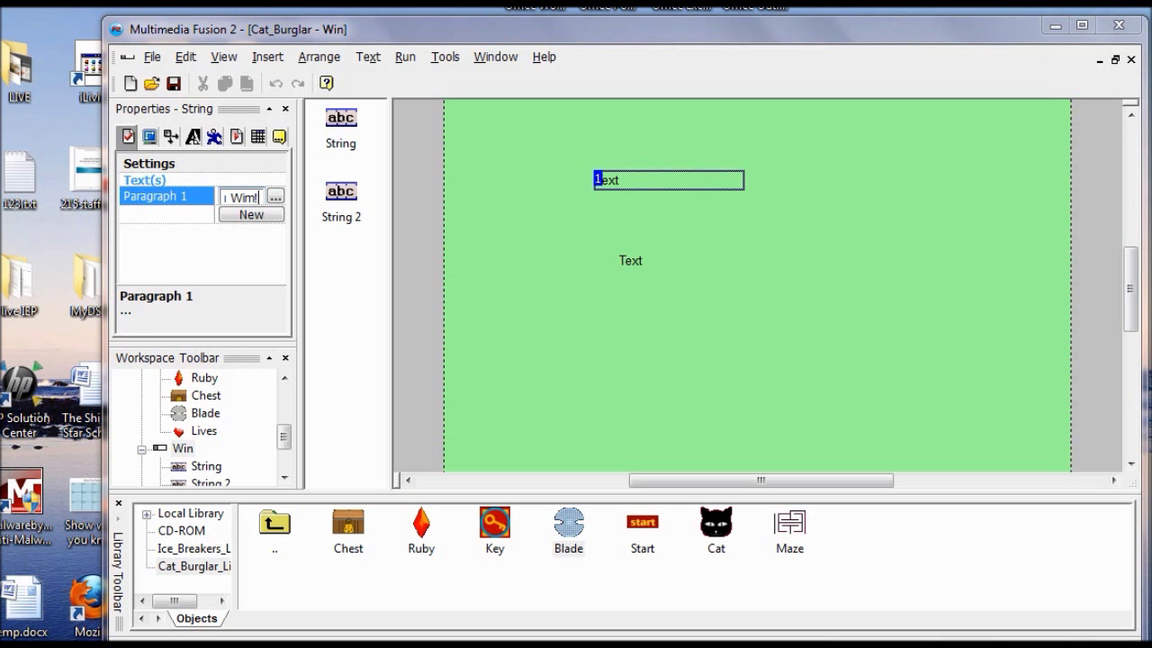
key(Return)
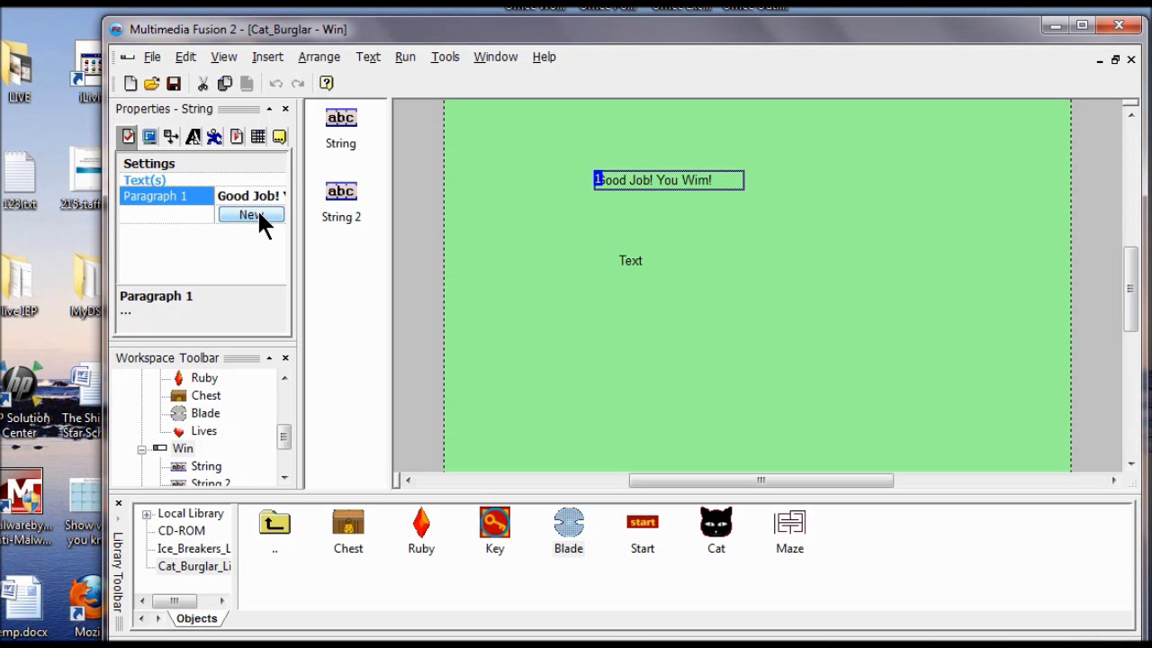
drag(285, 433, 287, 449)
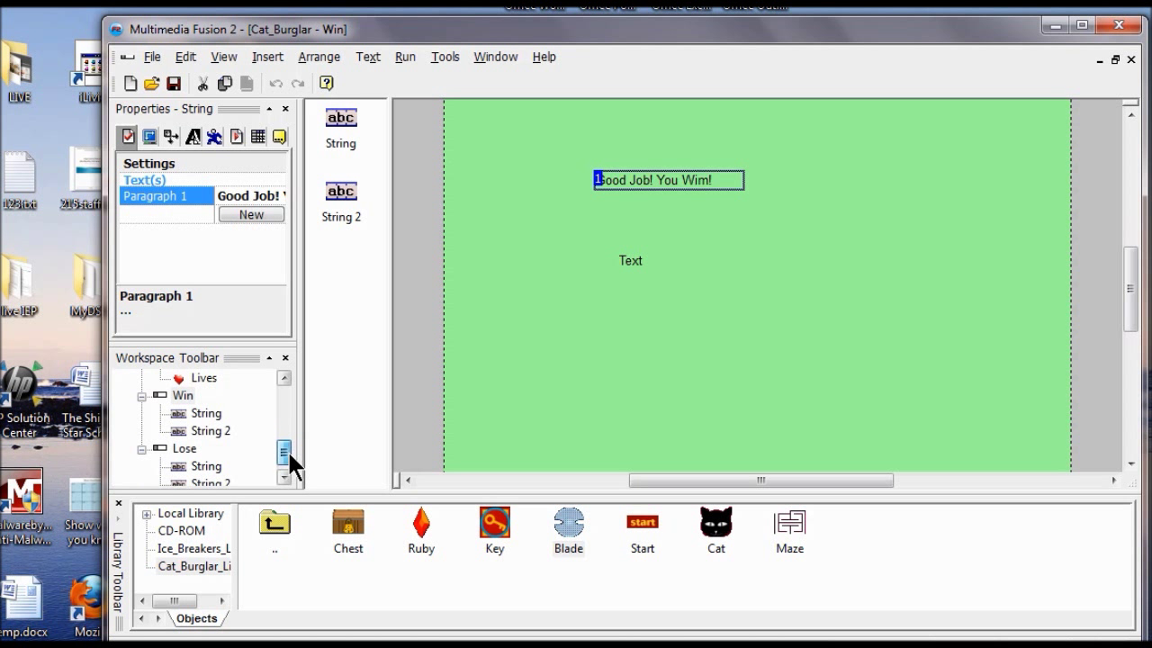
click(185, 447)
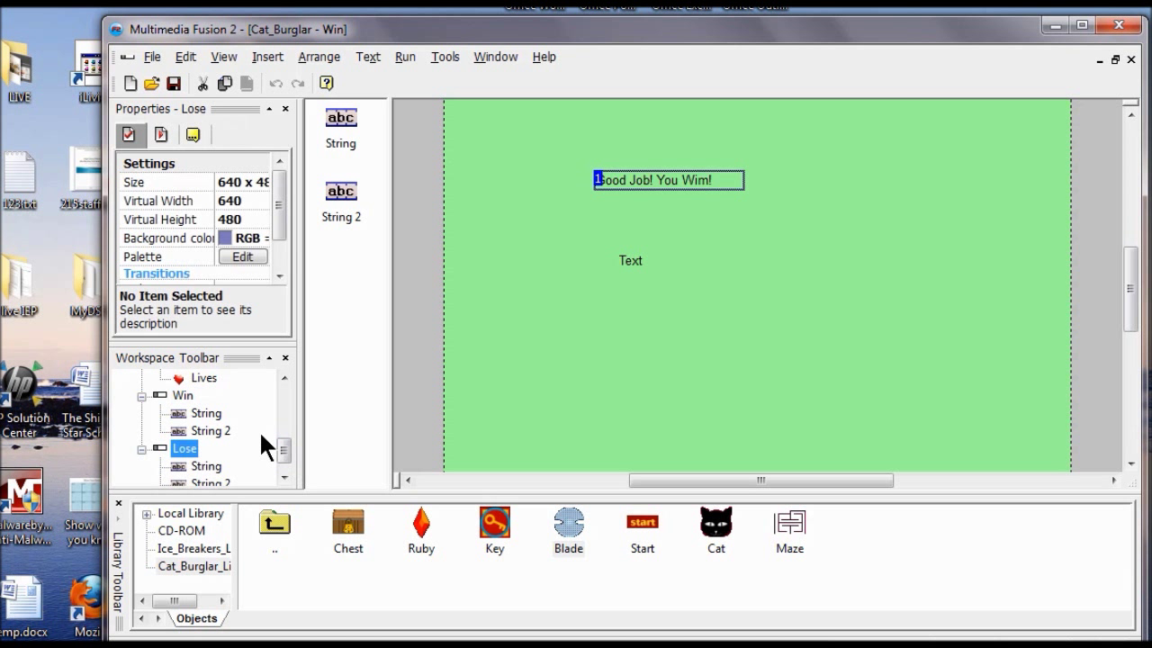
Set the Lose frame's top string's first paragraph to 'So Sorry! You Lose!'
double_click(184, 447)
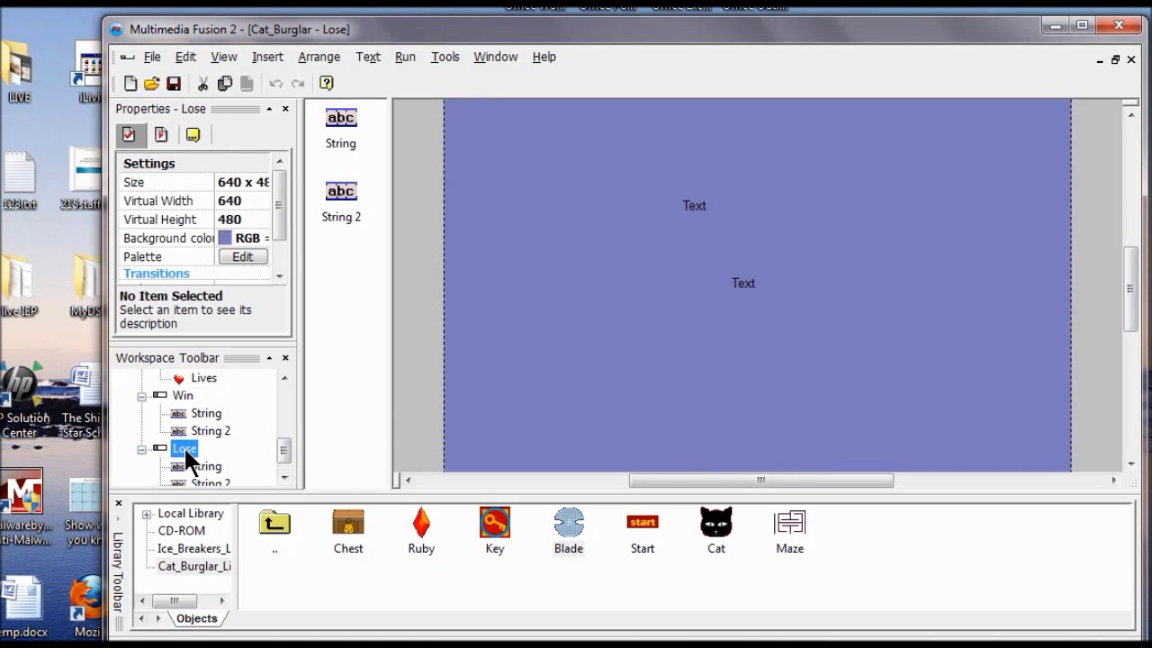
double_click(698, 213)
click(250, 197)
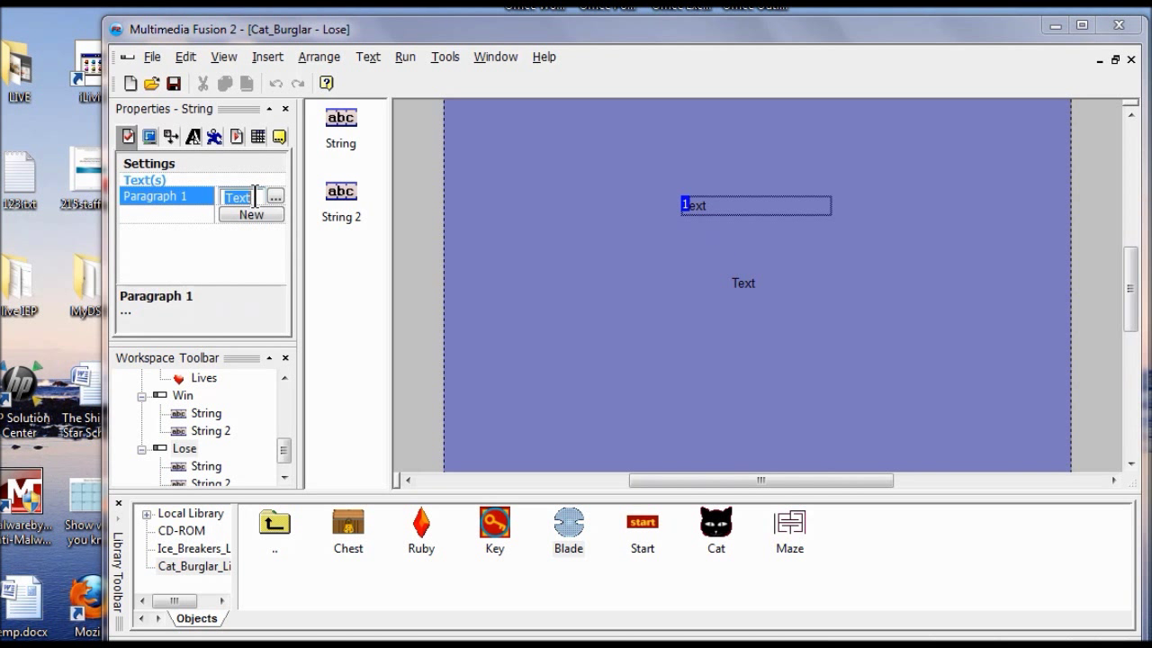
text(You Lose)
text(!)
key(Return)
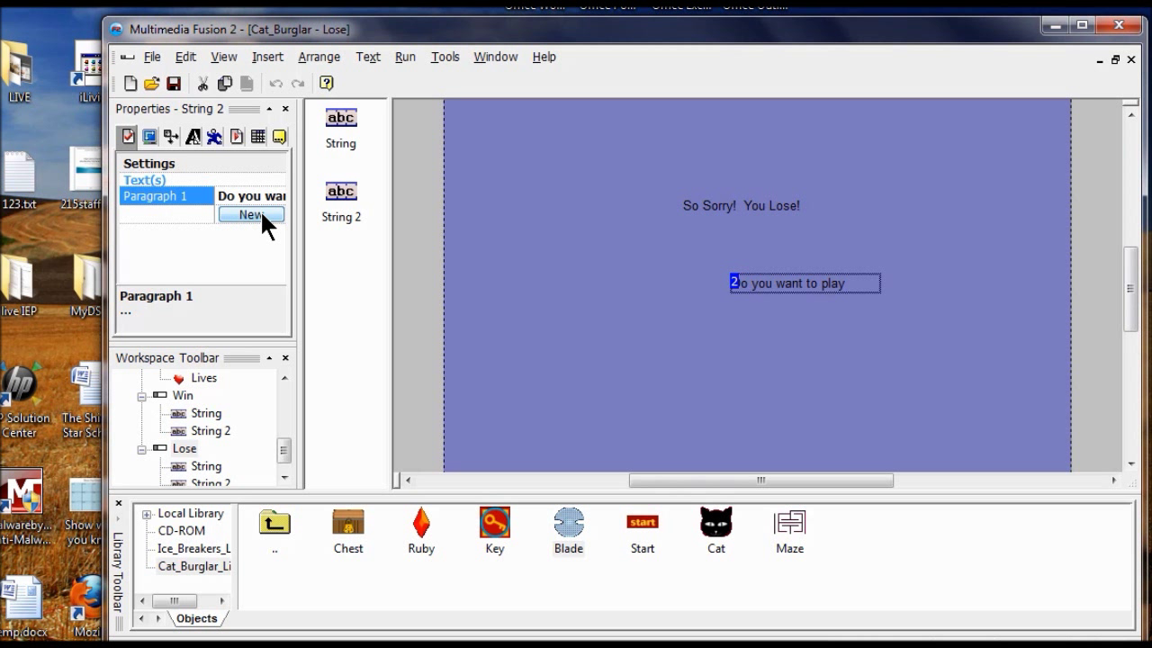
click(192, 137)
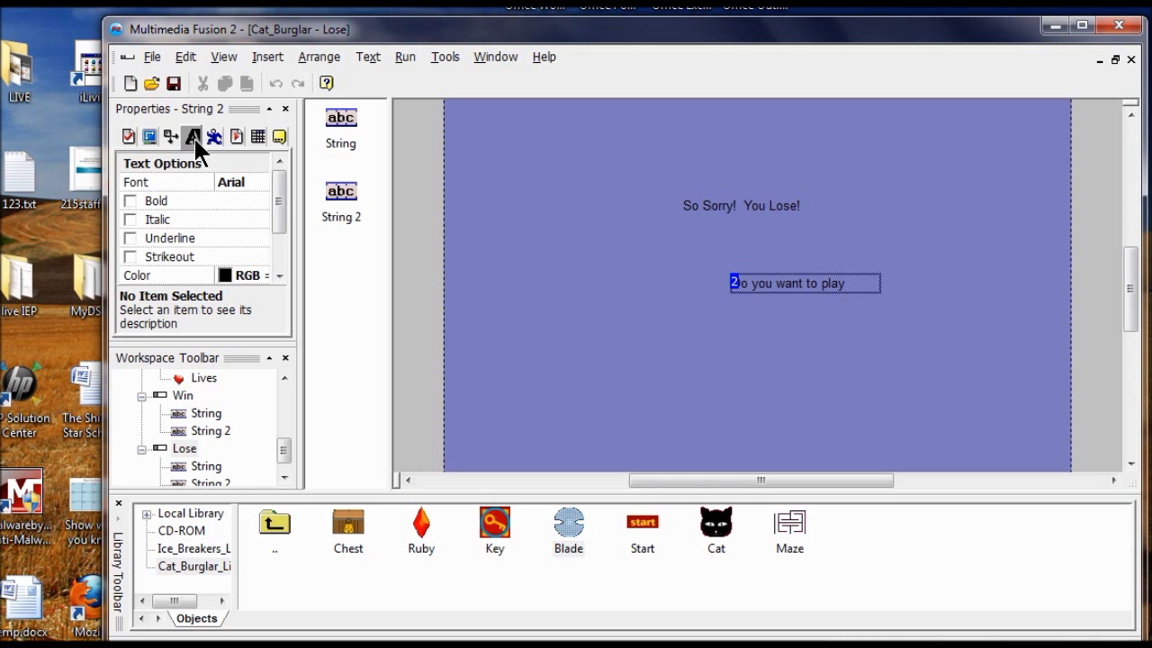
Colour the Lose frame's text gold and set its font to Castellar, size 18
click(233, 275)
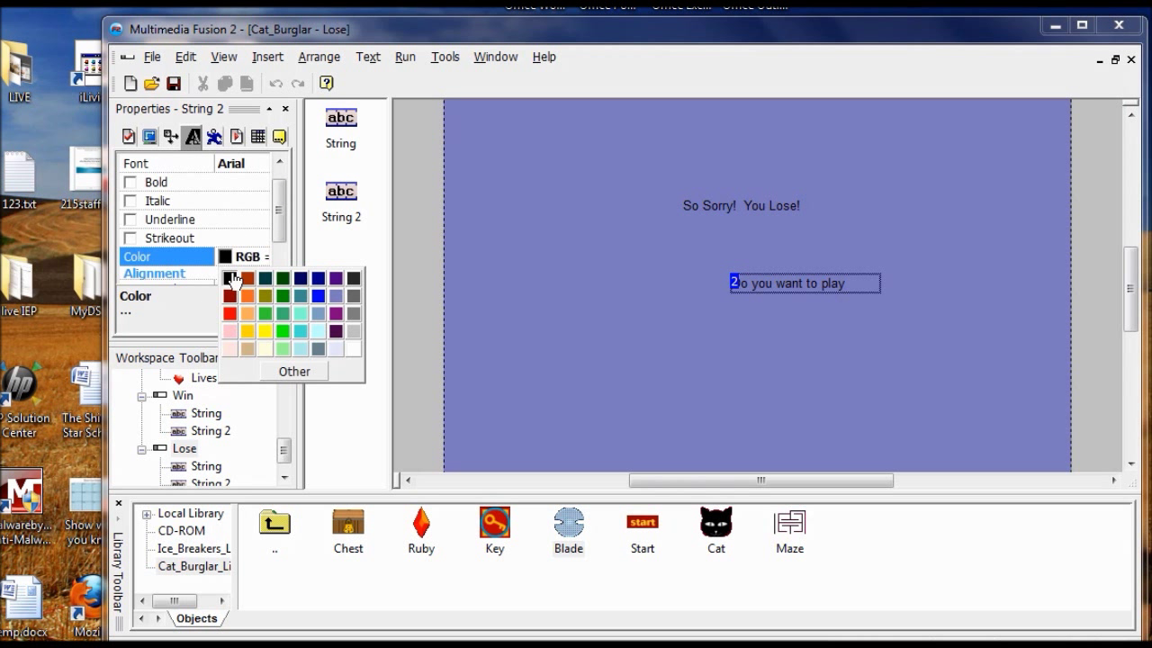
click(249, 332)
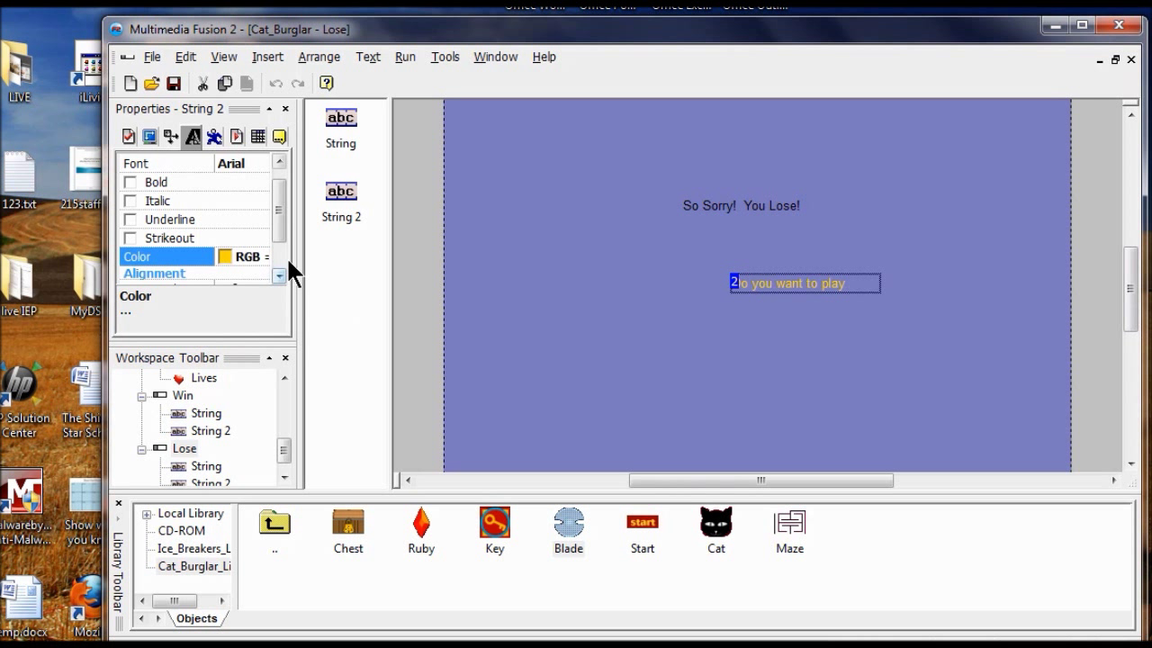
click(242, 163)
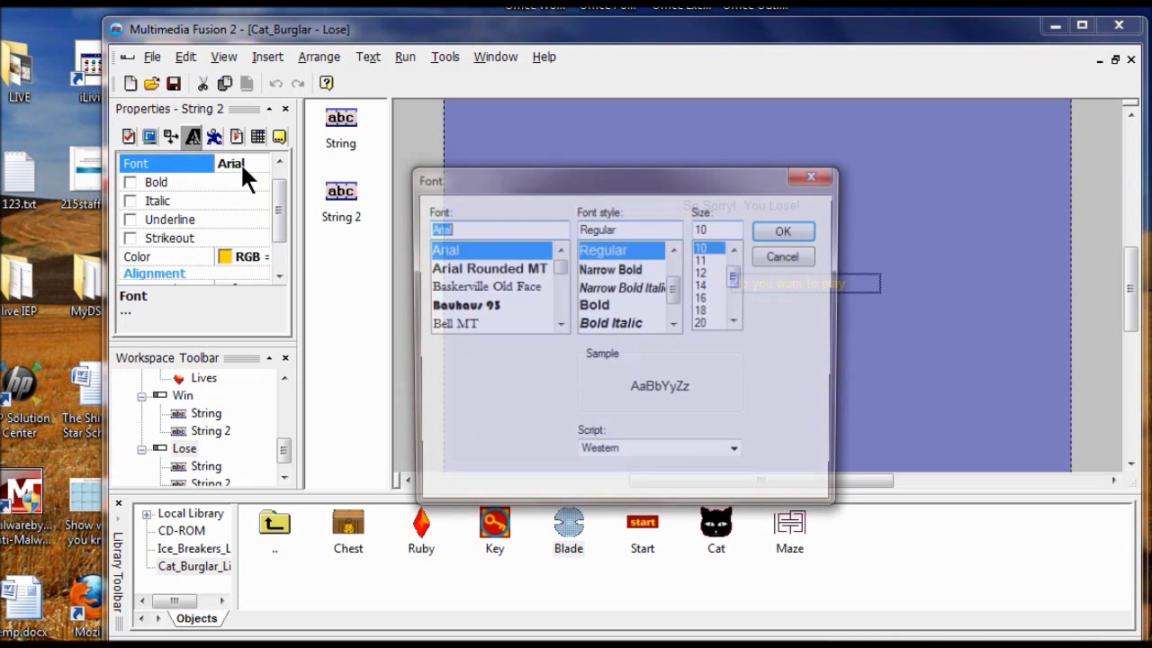
mouse_move(554, 265)
mouse_down()
mouse_move(555, 279)
mouse_move(556, 269)
mouse_up()
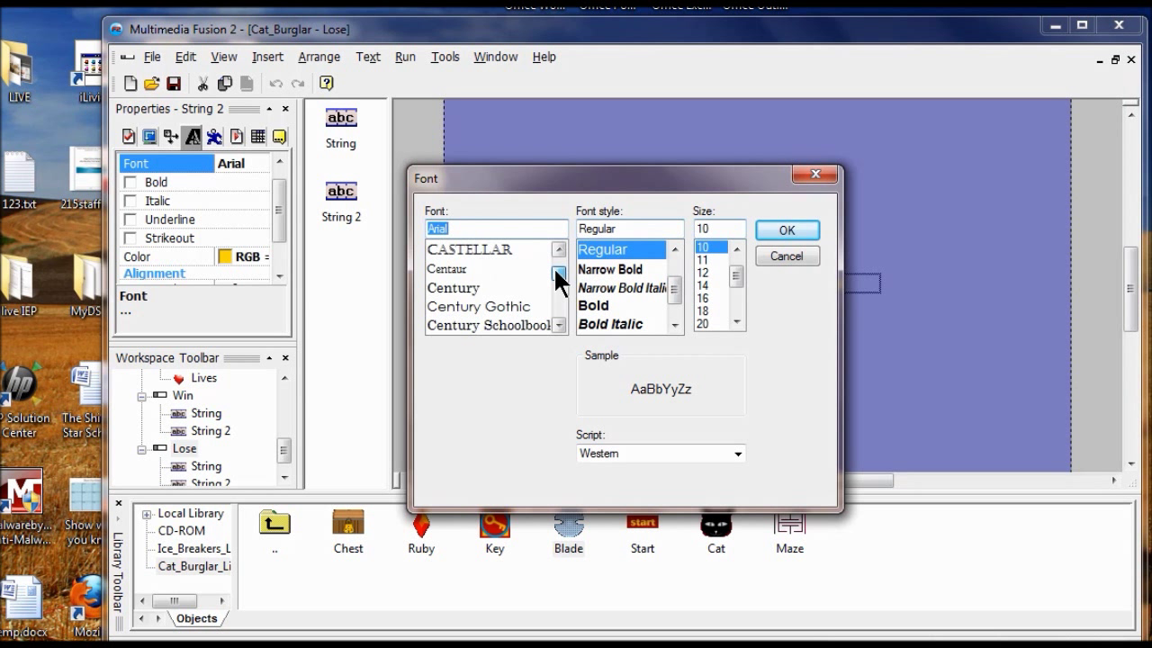
click(492, 248)
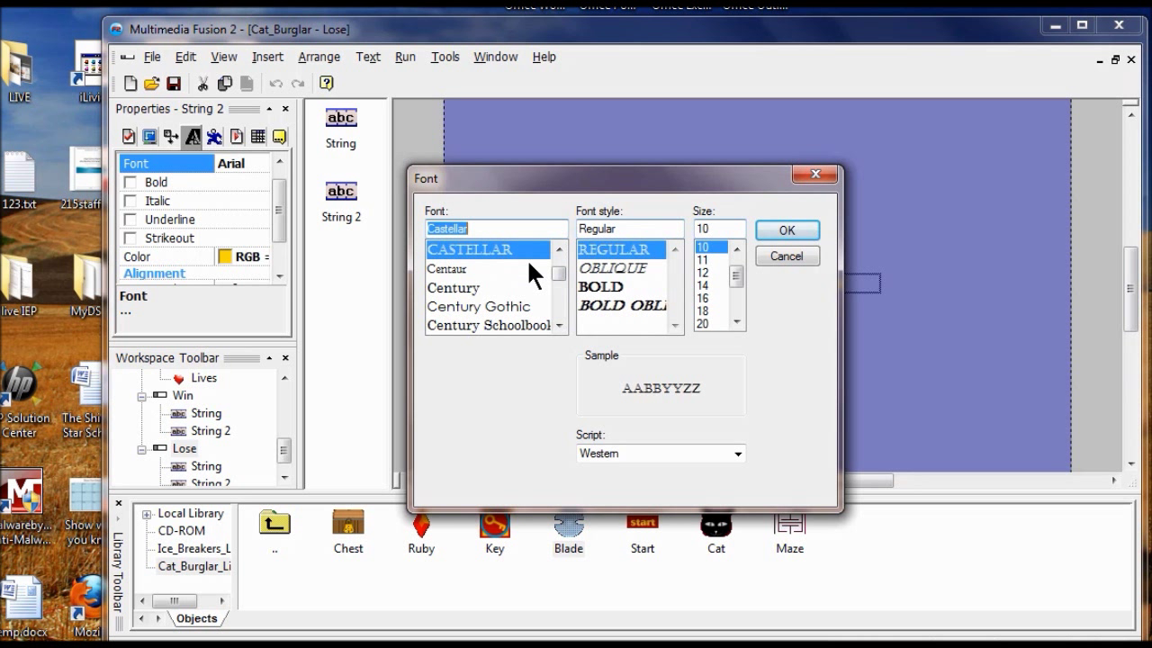
click(707, 310)
click(786, 232)
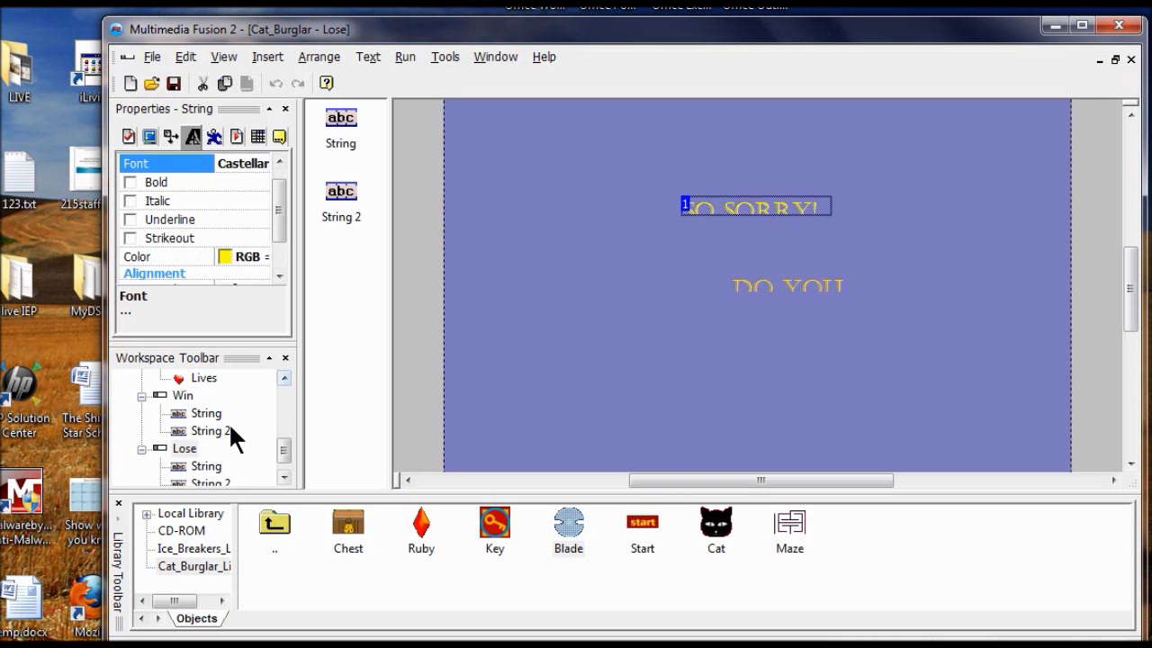
click(185, 394)
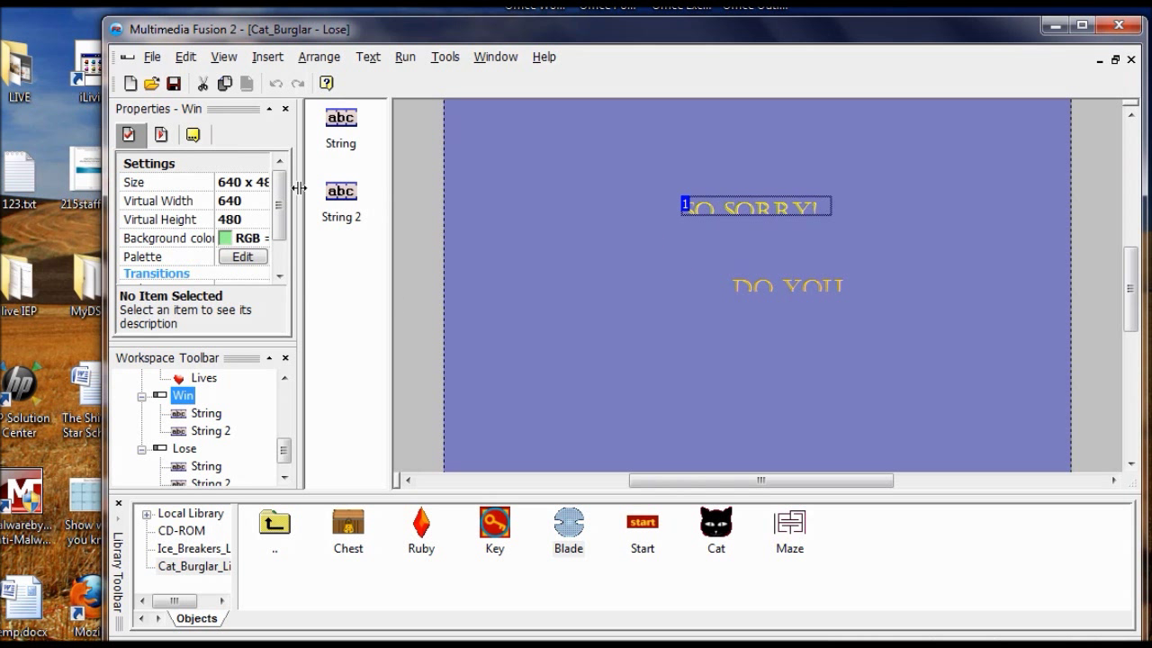
On the Win frame, colour the 'Good Job! You Wim!' string red
double_click(184, 401)
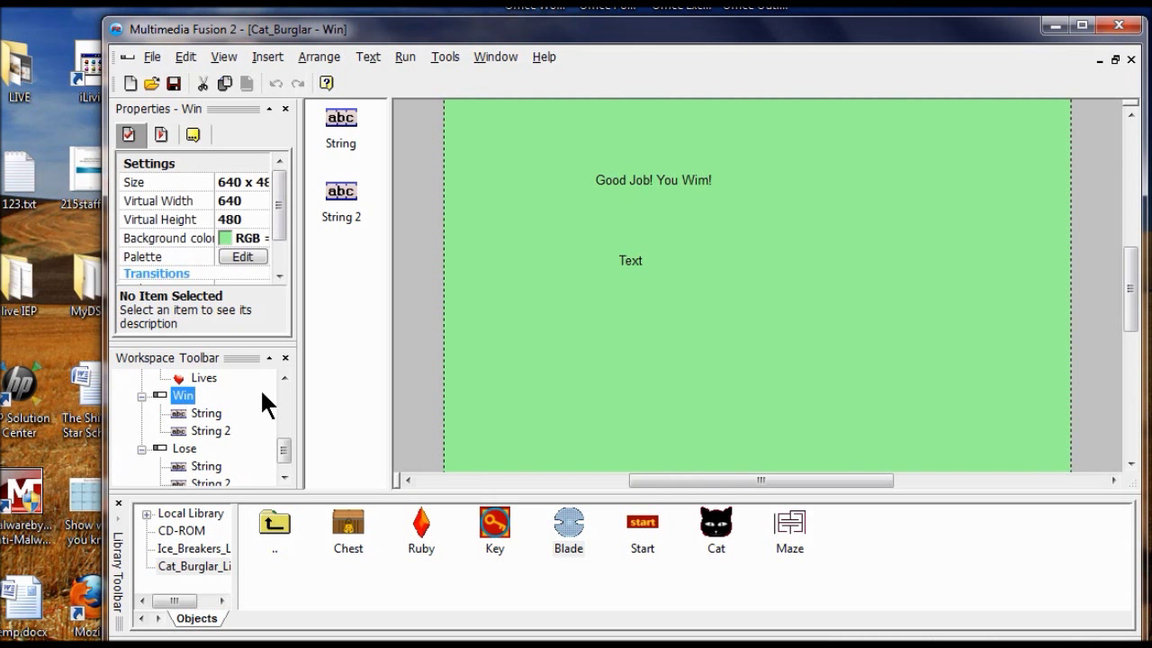
double_click(650, 180)
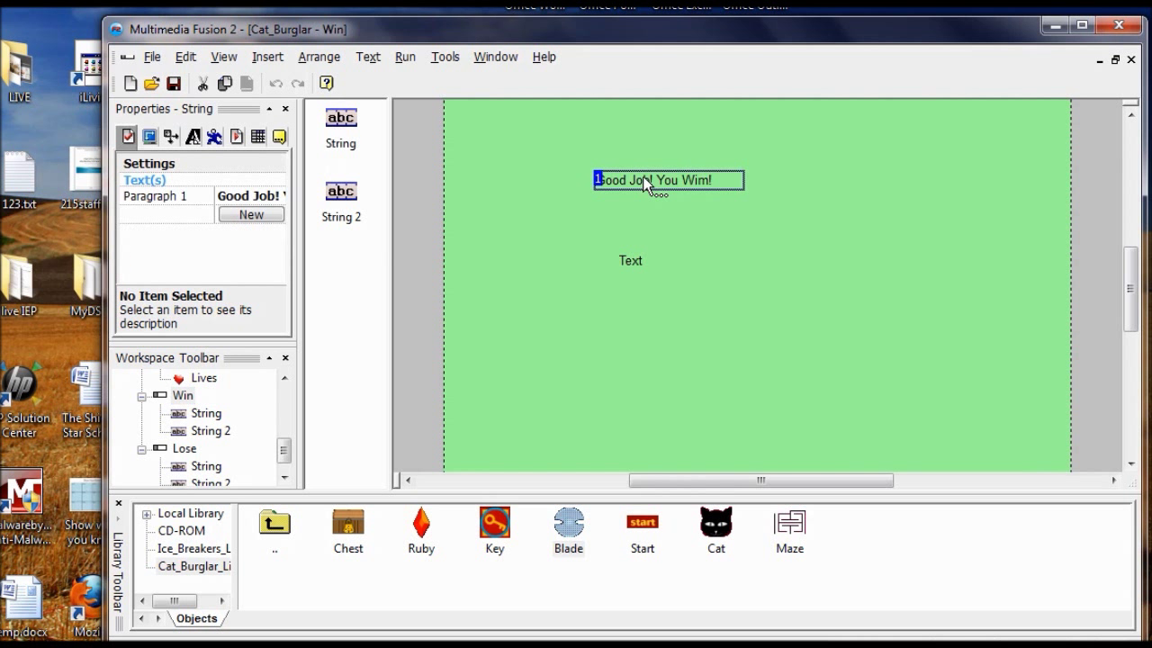
click(256, 197)
click(193, 136)
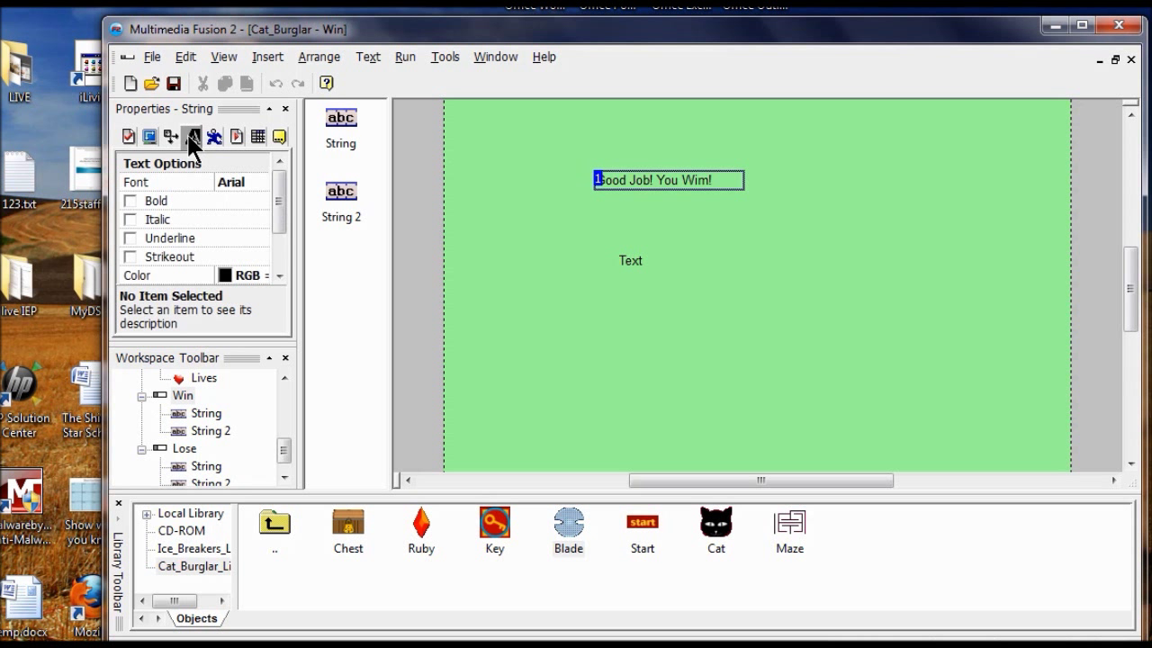
click(249, 273)
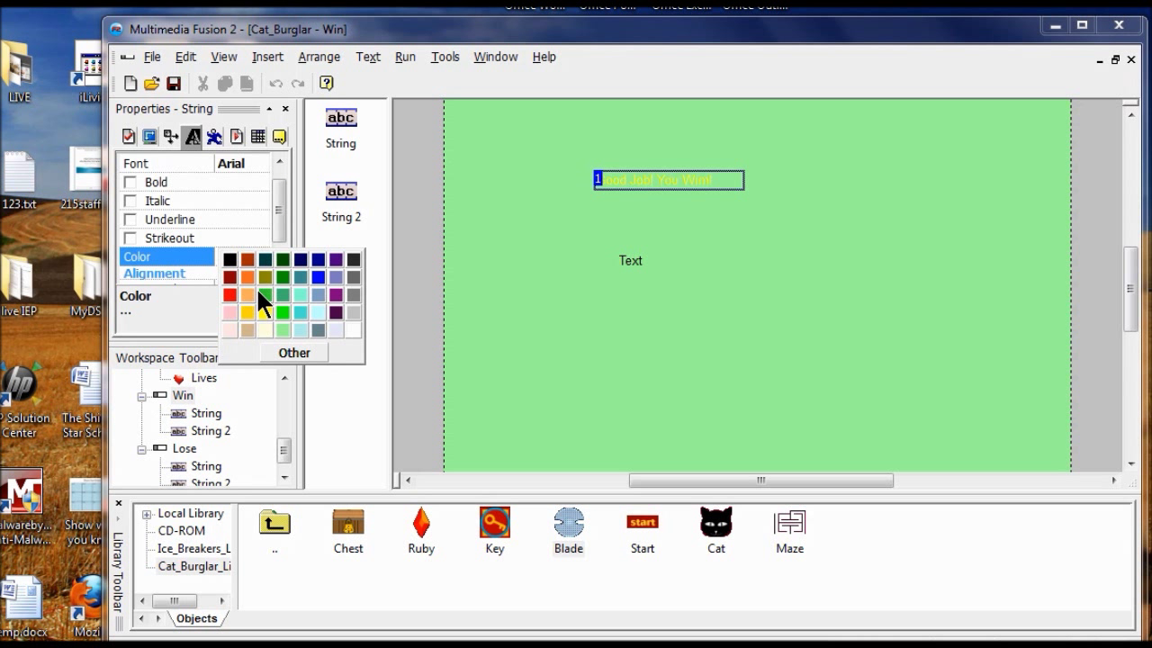
click(231, 295)
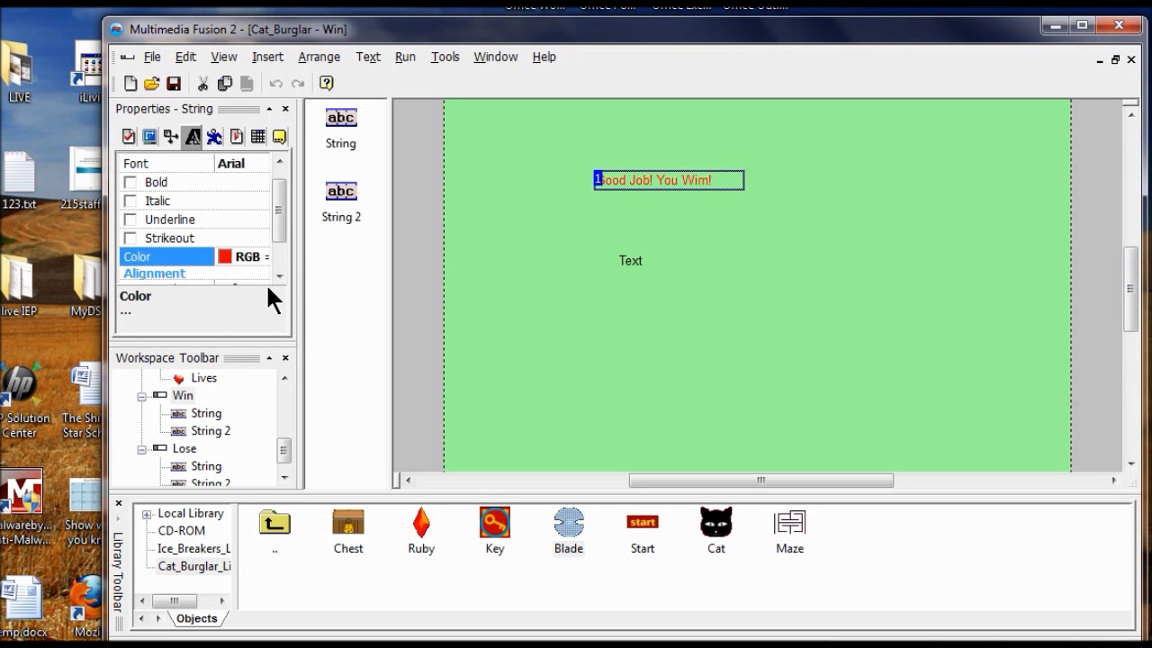
Set the win message's font to Broadway, size 18
click(244, 162)
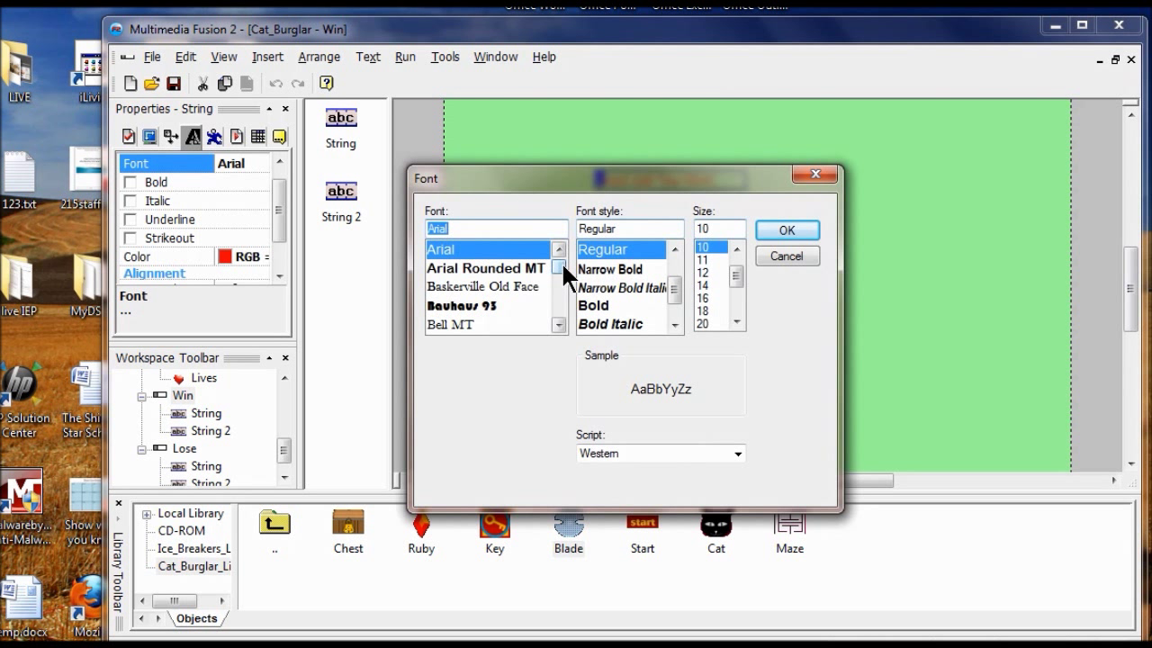
scroll(561, 263, down, 5)
click(499, 251)
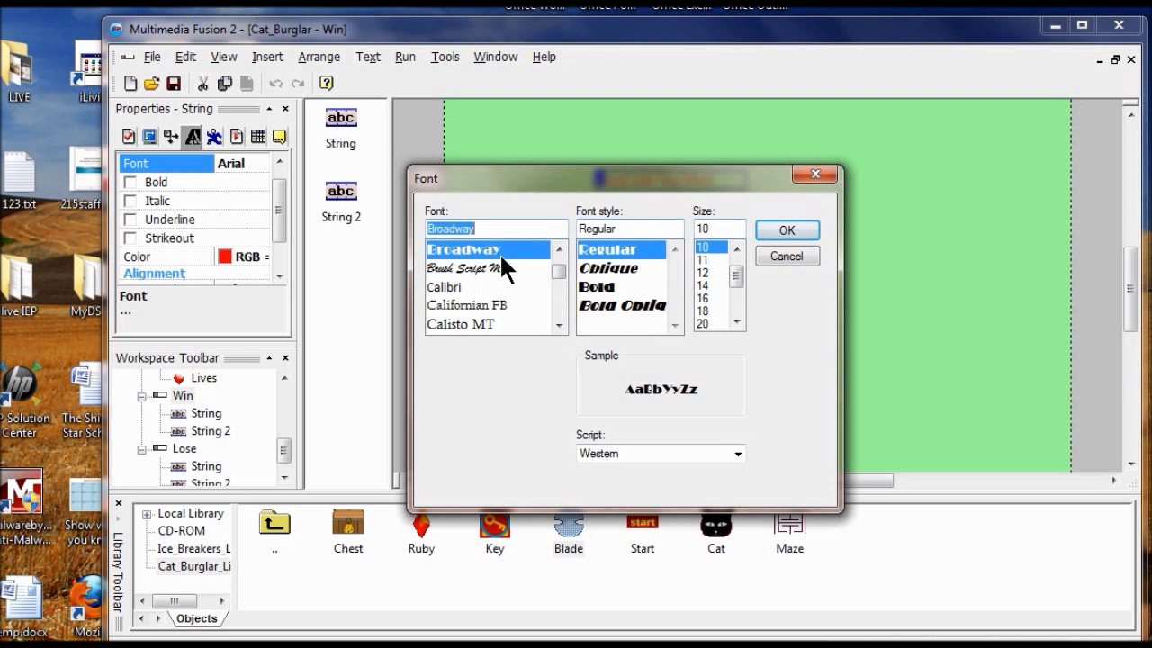
click(704, 310)
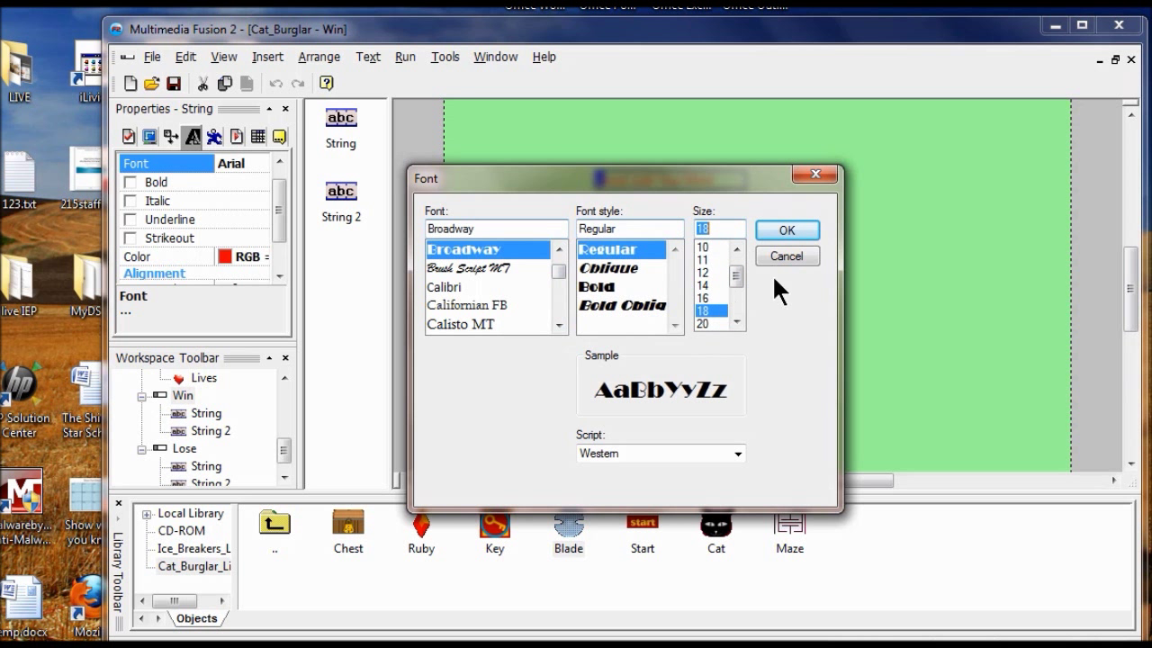
click(774, 227)
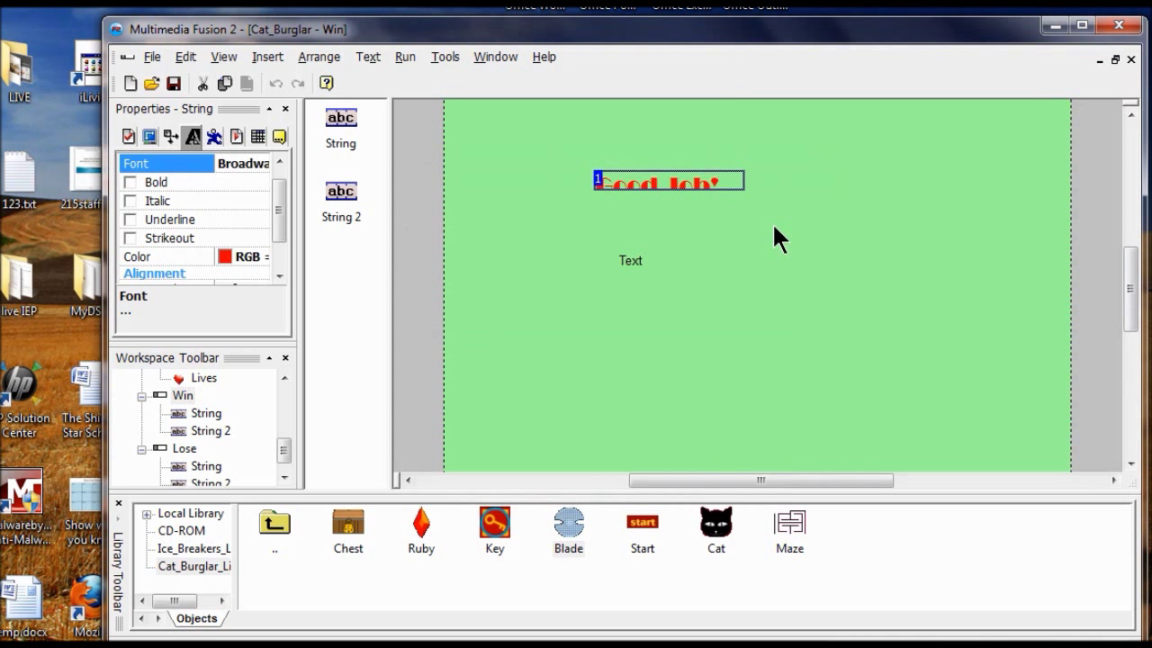
Paste the replay question into the Win frame's second string
click(341, 216)
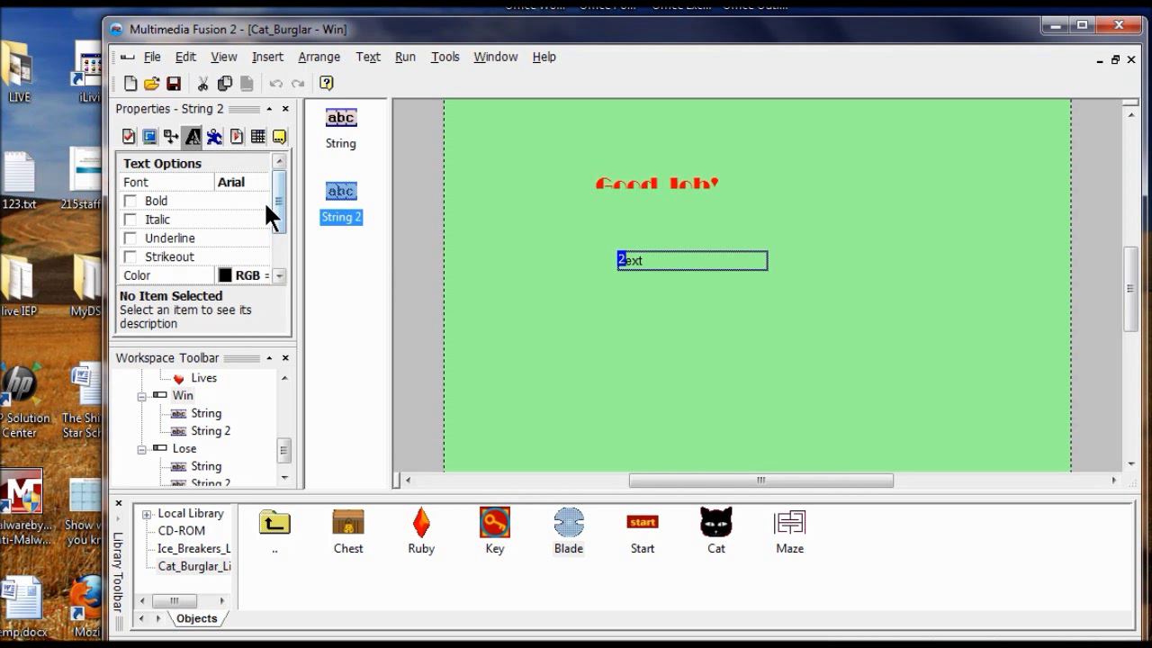
click(129, 137)
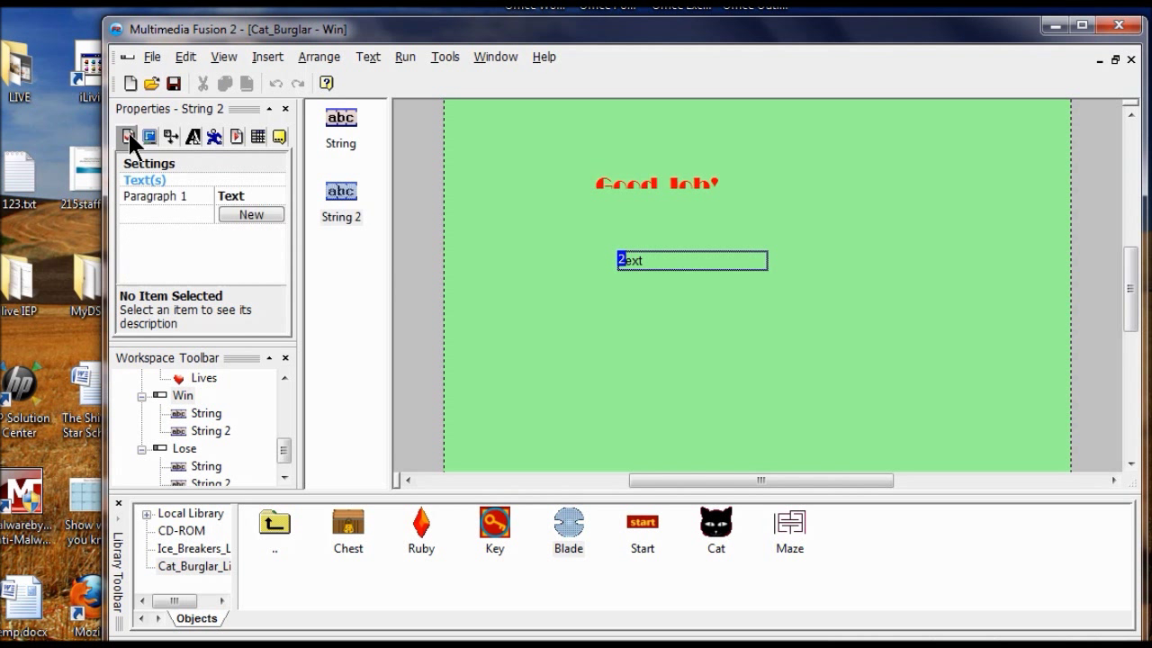
click(250, 196)
text(Do you want to play again?)
click(254, 209)
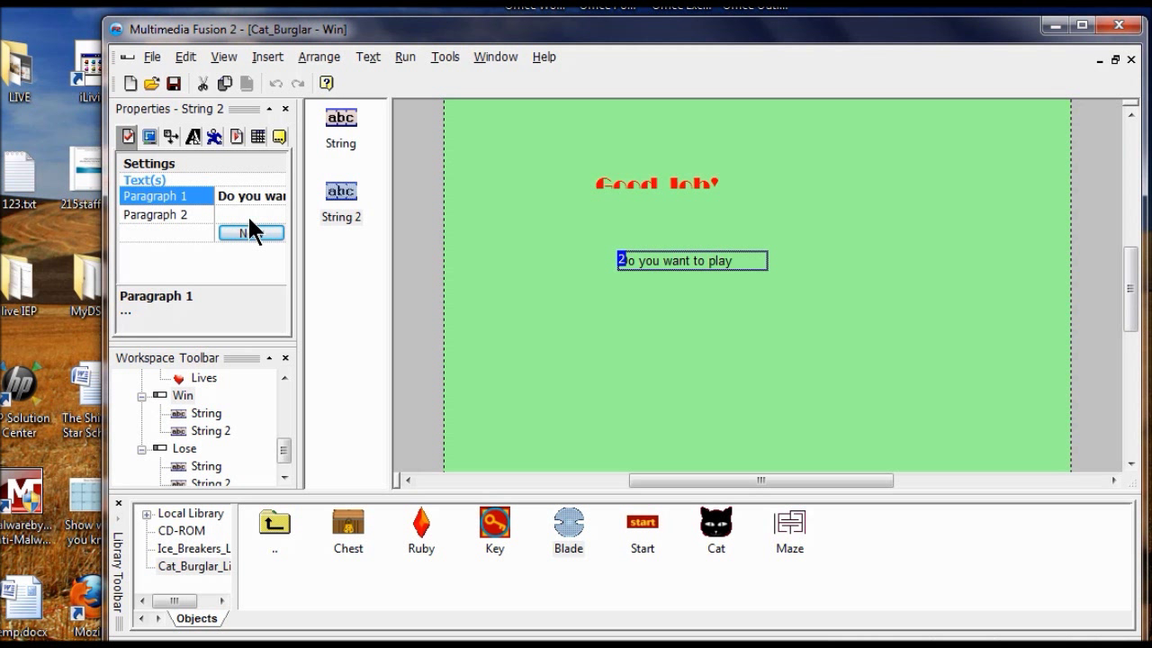
Make the replay question red Broadway, then open the Start frame
click(193, 137)
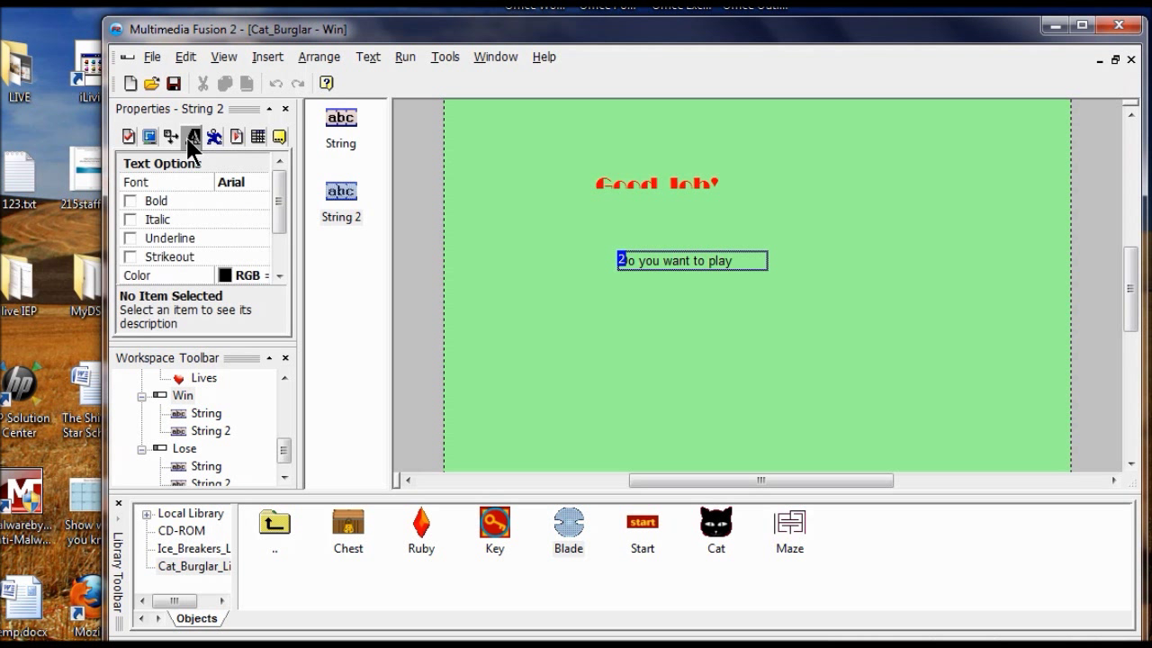
click(250, 274)
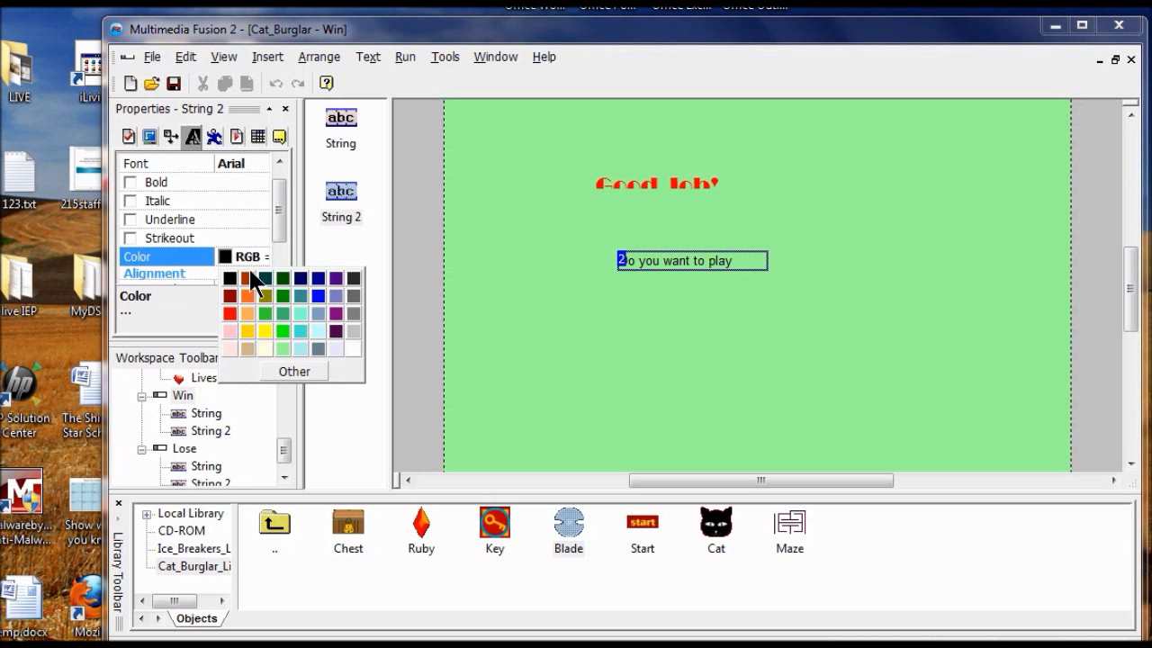
click(230, 314)
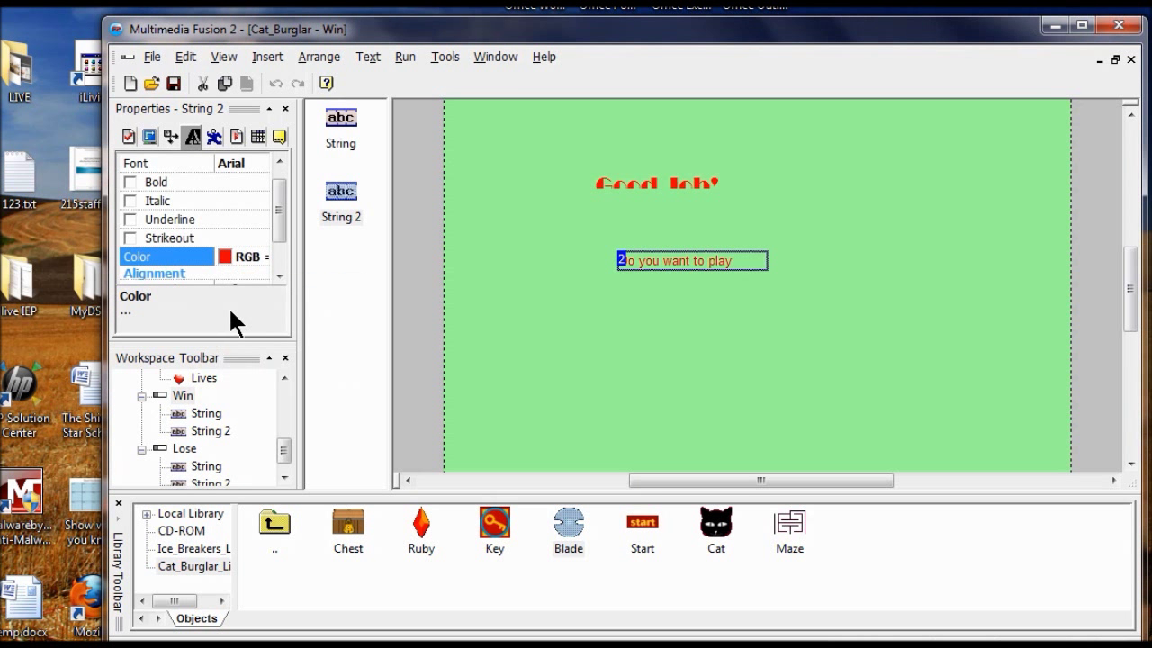
click(235, 163)
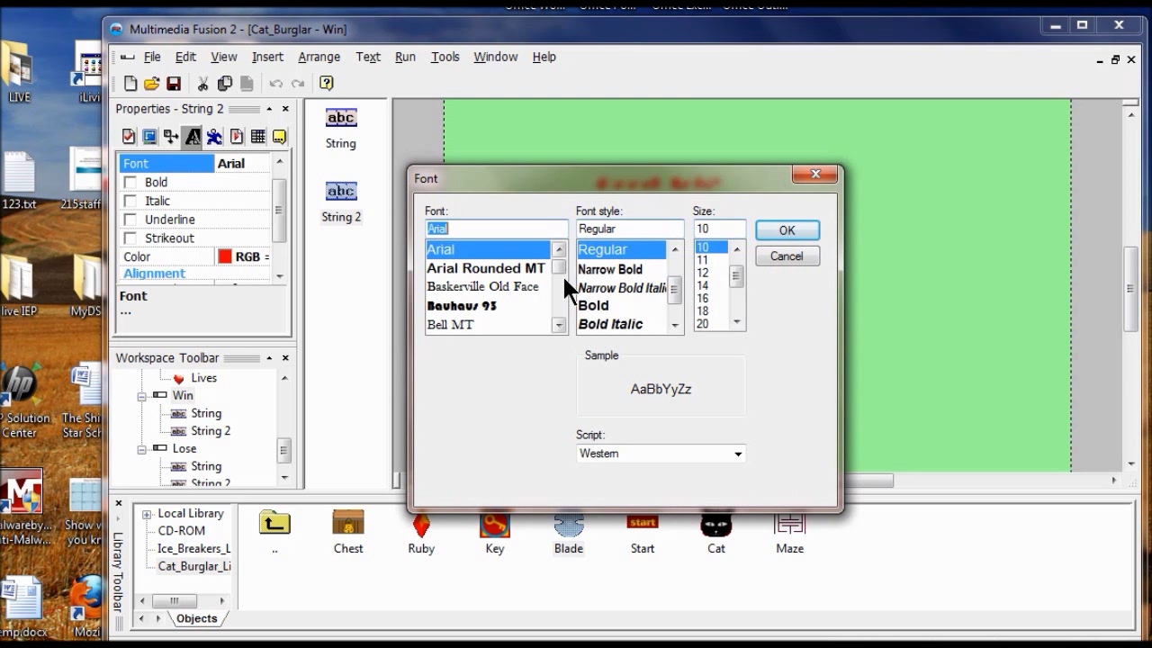
scroll(553, 263, down, 4)
click(489, 305)
click(797, 221)
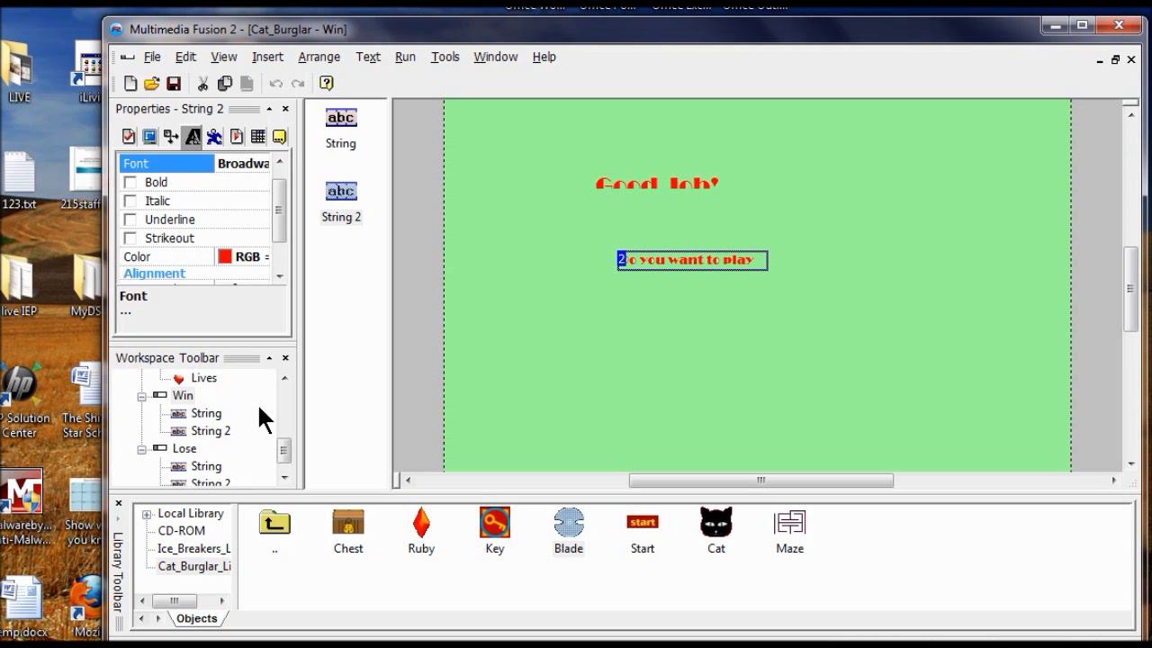
drag(286, 445, 294, 398)
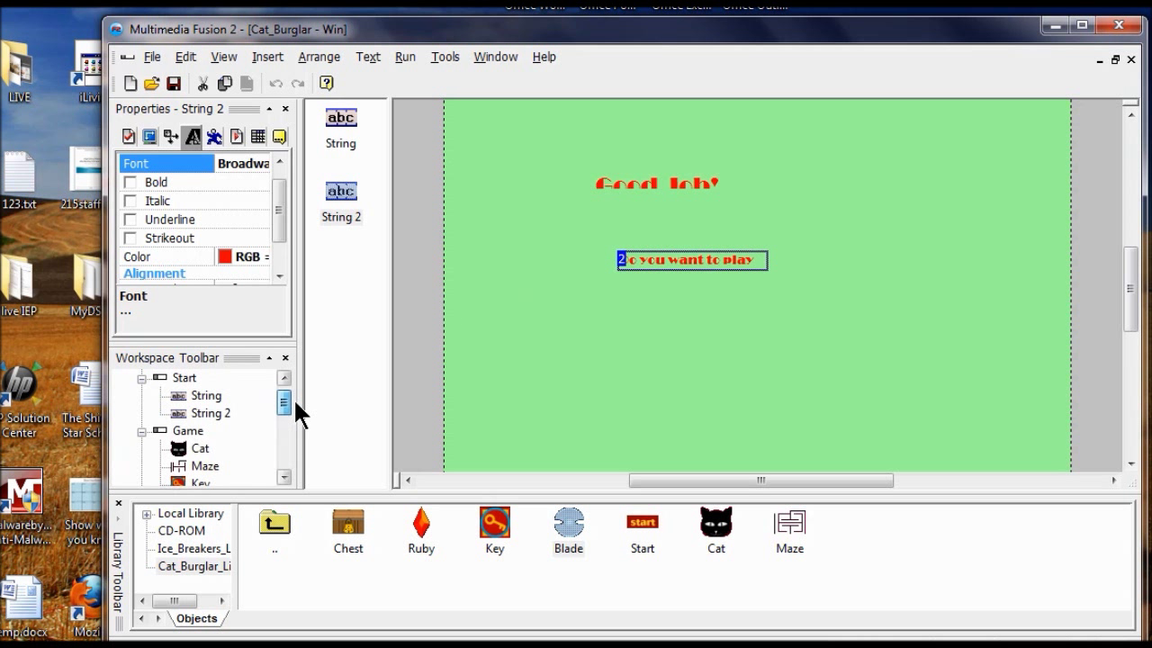
double_click(186, 376)
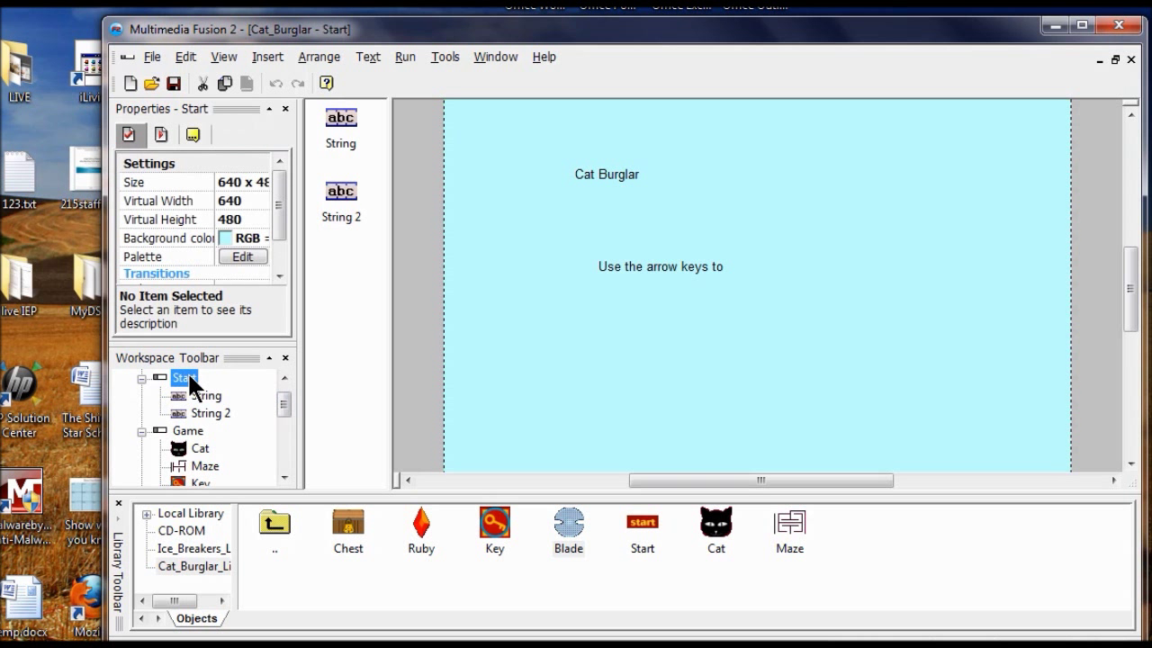
Colour the Start frame's Cat Burglar title dark blue
click(209, 396)
click(192, 137)
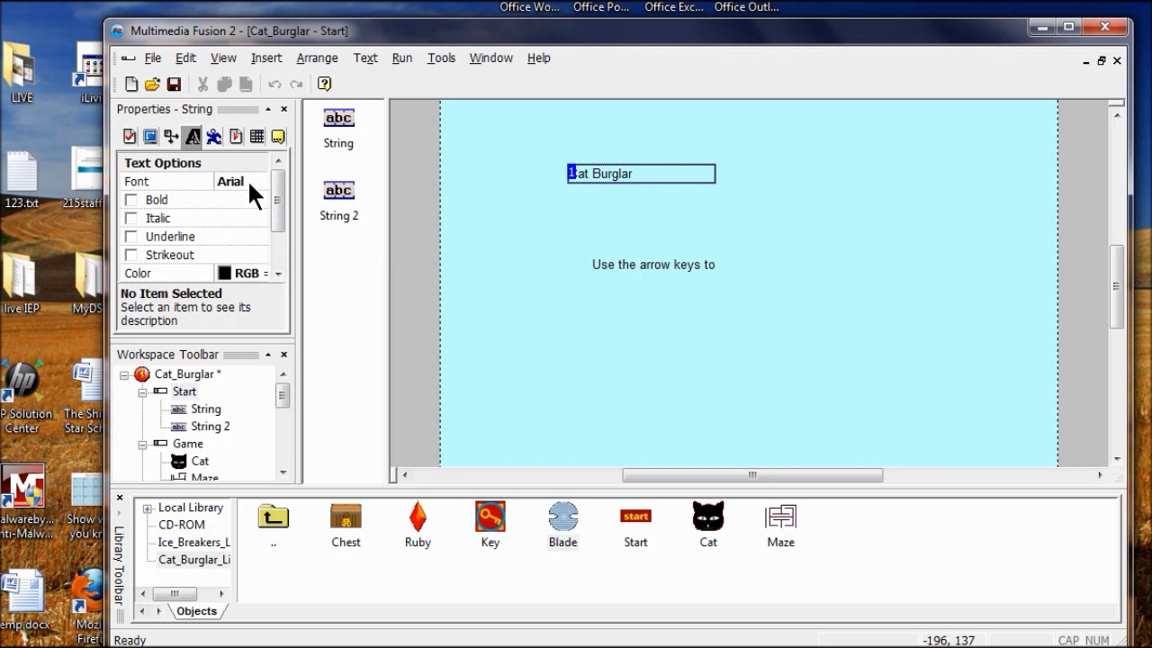
click(245, 270)
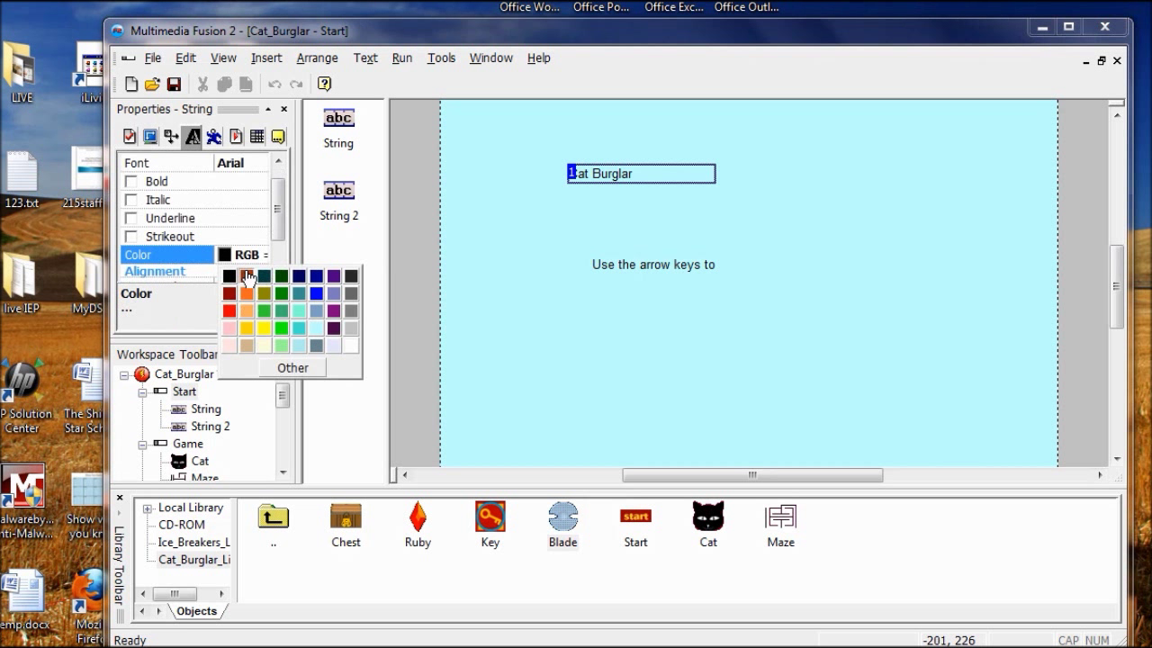
click(281, 304)
click(316, 260)
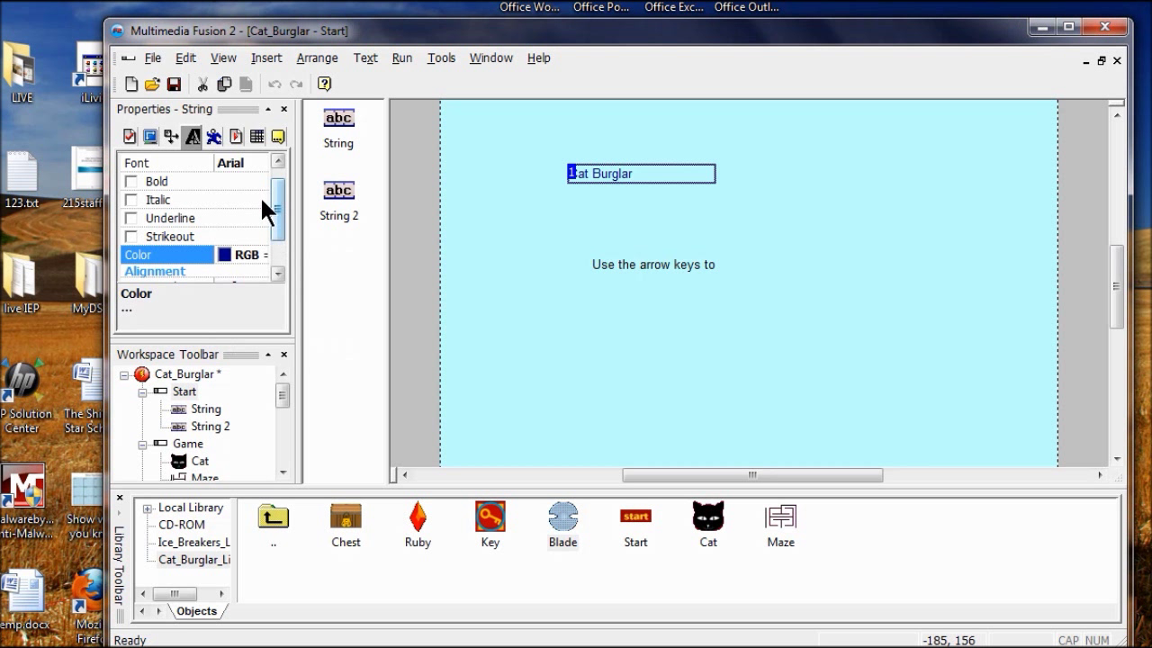
Set the Cat Burglar title's font to Broadway, size 18
click(238, 162)
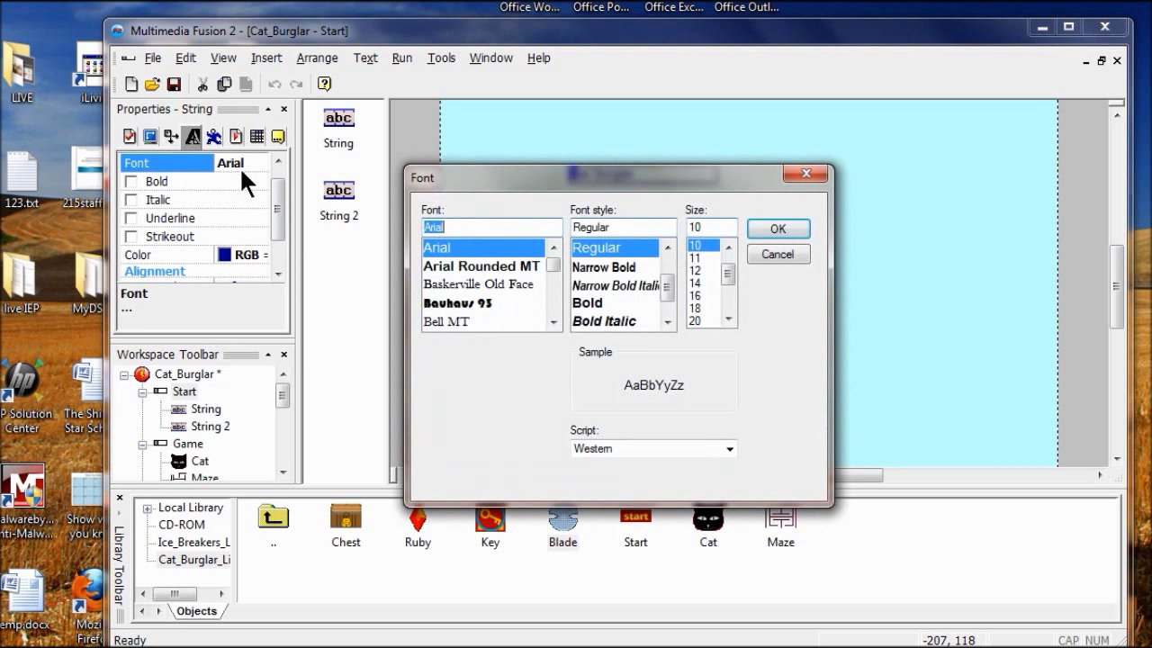
mouse_move(550, 265)
mouse_down()
mouse_move(552, 281)
mouse_move(549, 268)
mouse_up()
click(526, 284)
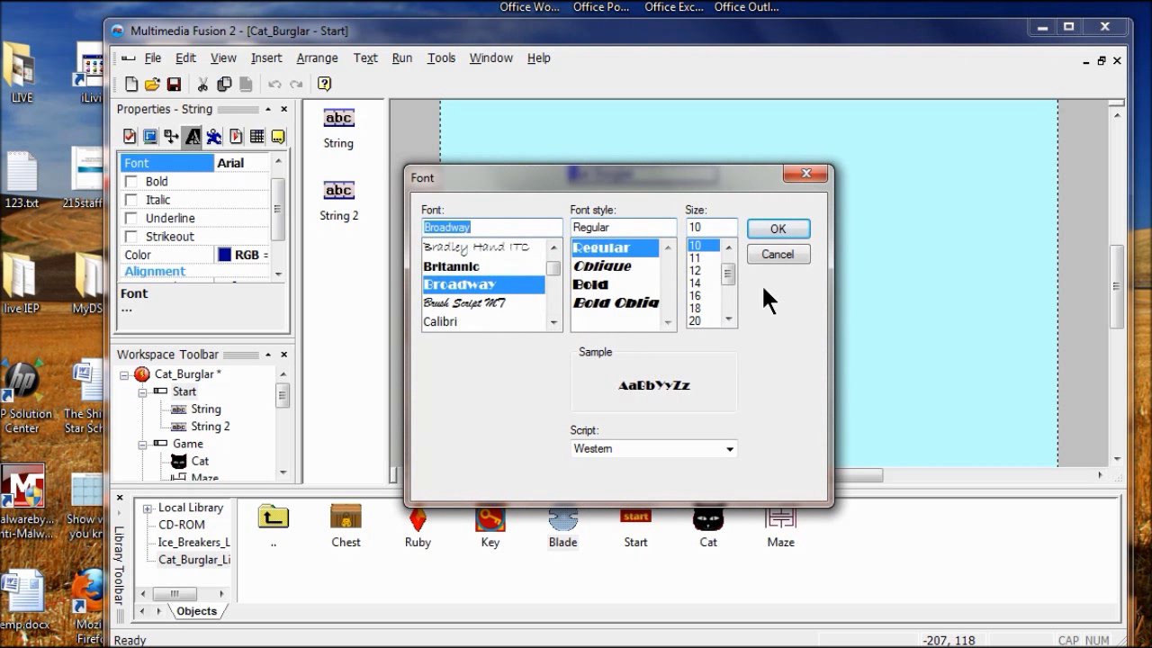
click(699, 304)
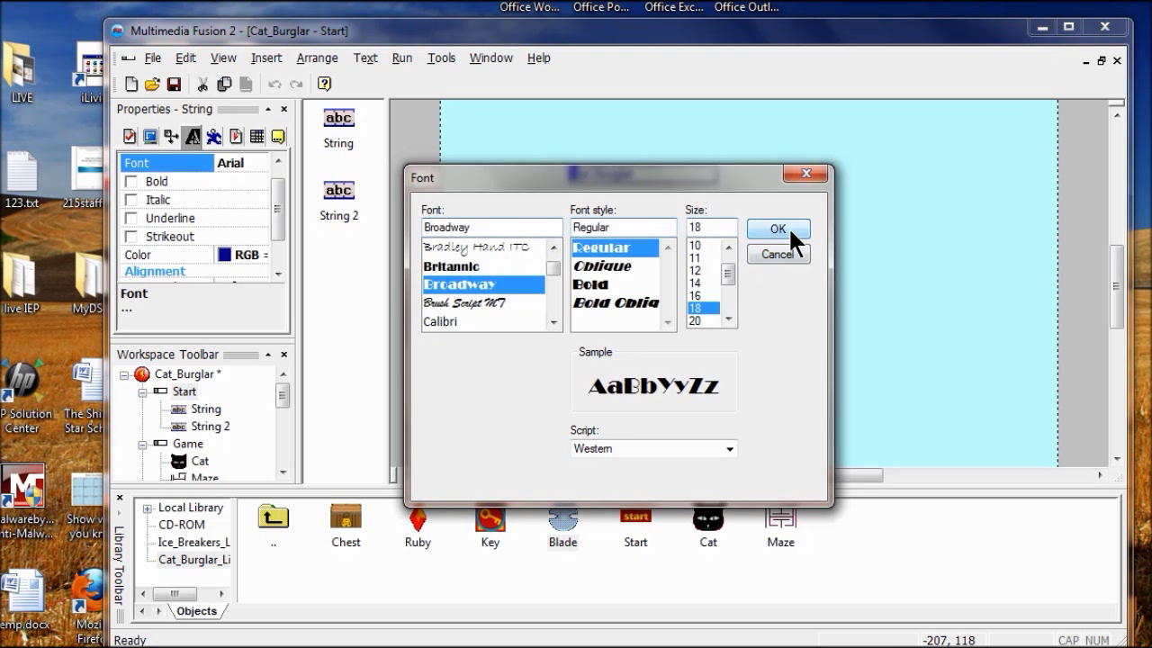
click(781, 229)
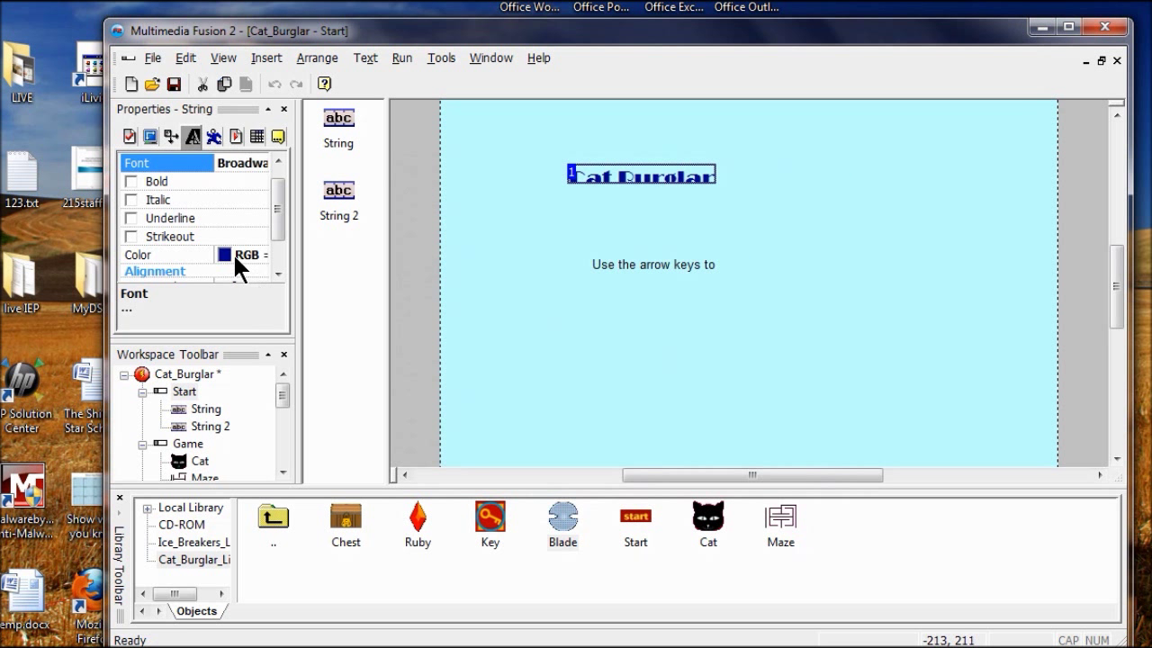
click(637, 267)
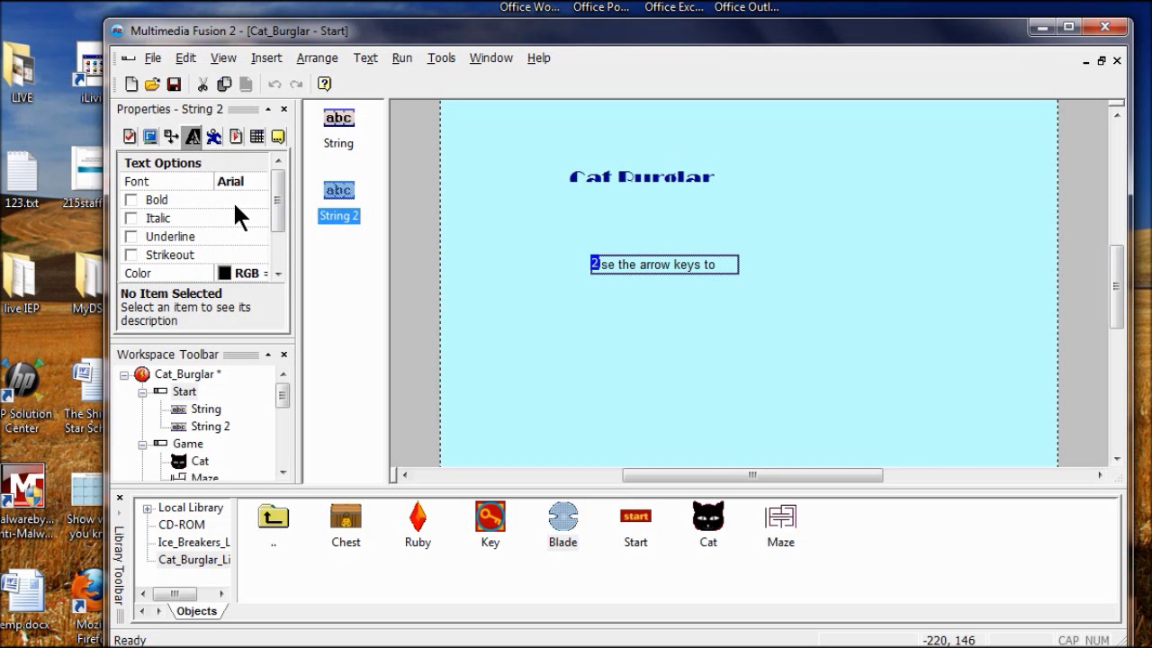
Give the instructions string a dark navy colour and Broadway font at size 16
click(229, 274)
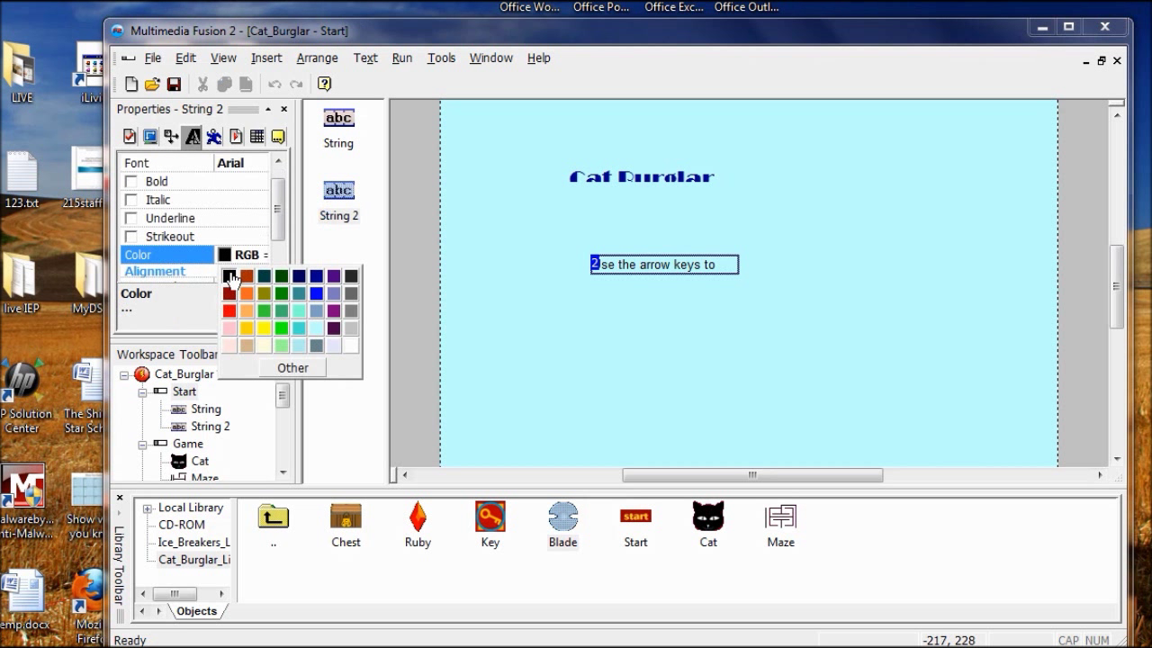
click(316, 275)
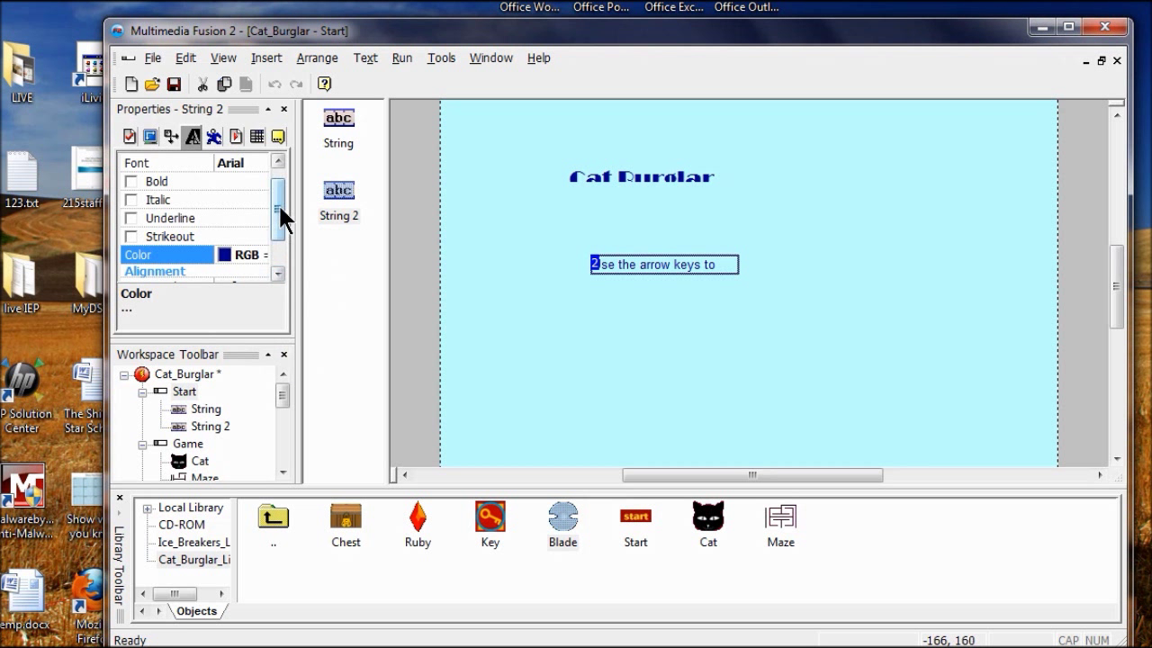
click(231, 164)
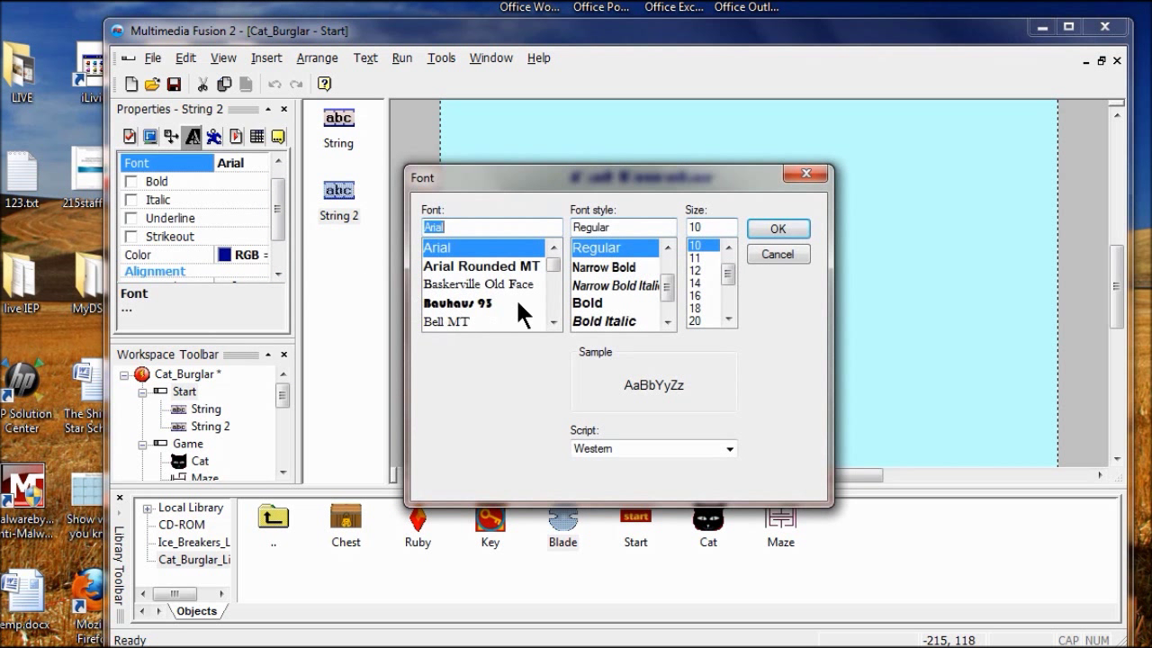
scroll(545, 259, down, 4)
click(485, 266)
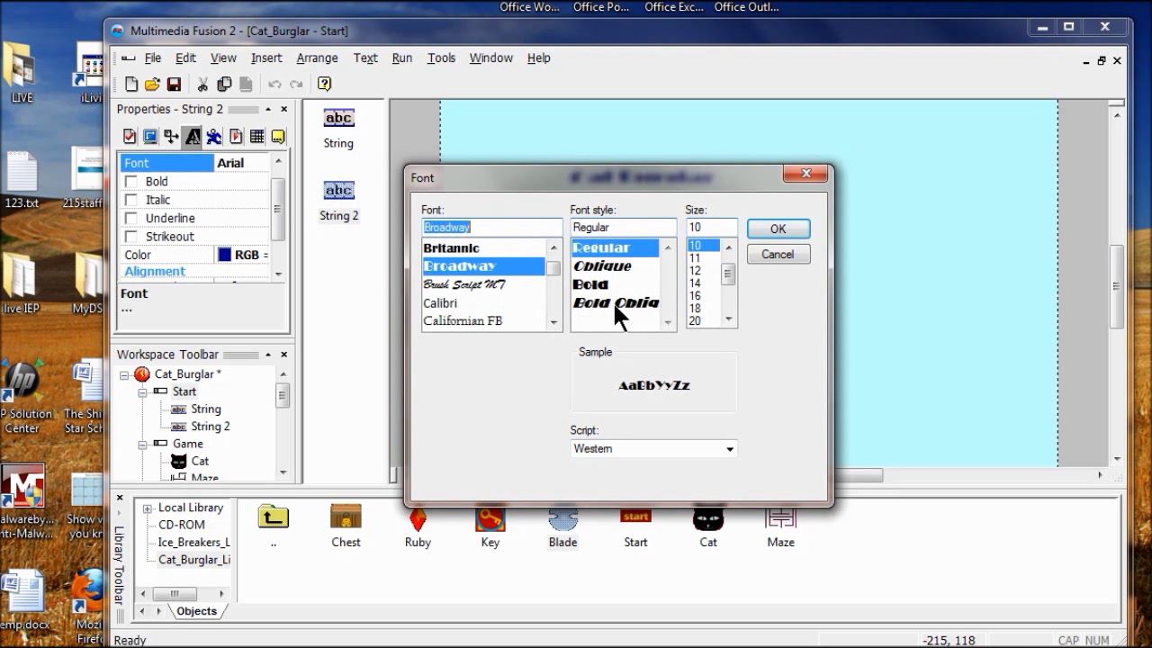
click(697, 299)
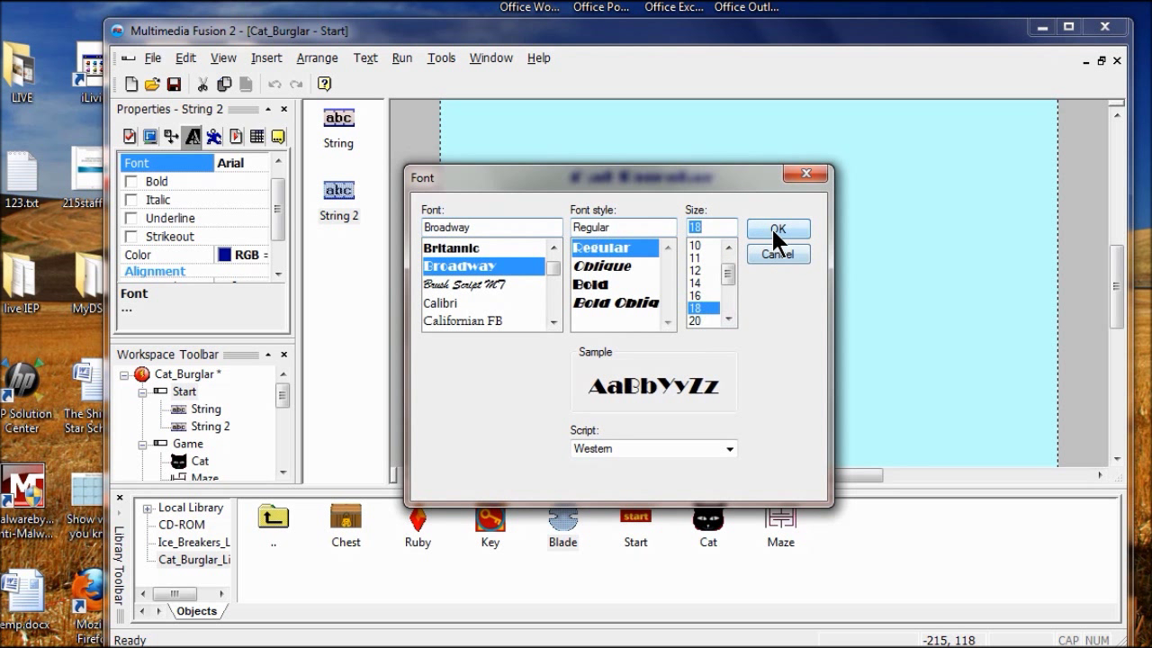
click(774, 228)
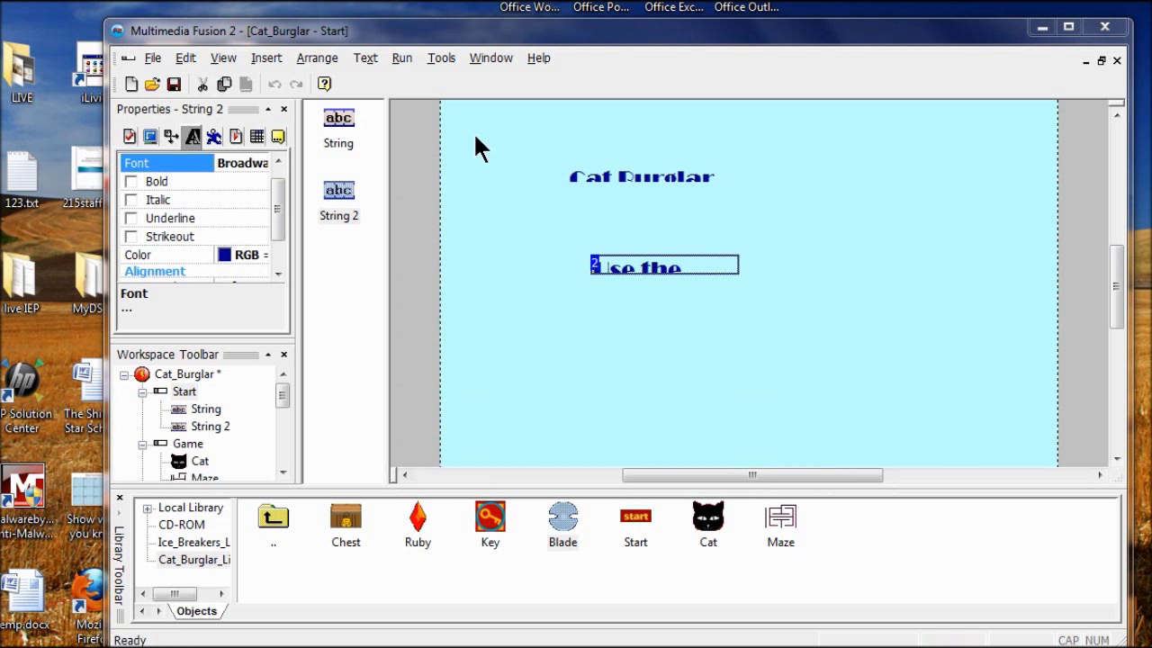
click(600, 172)
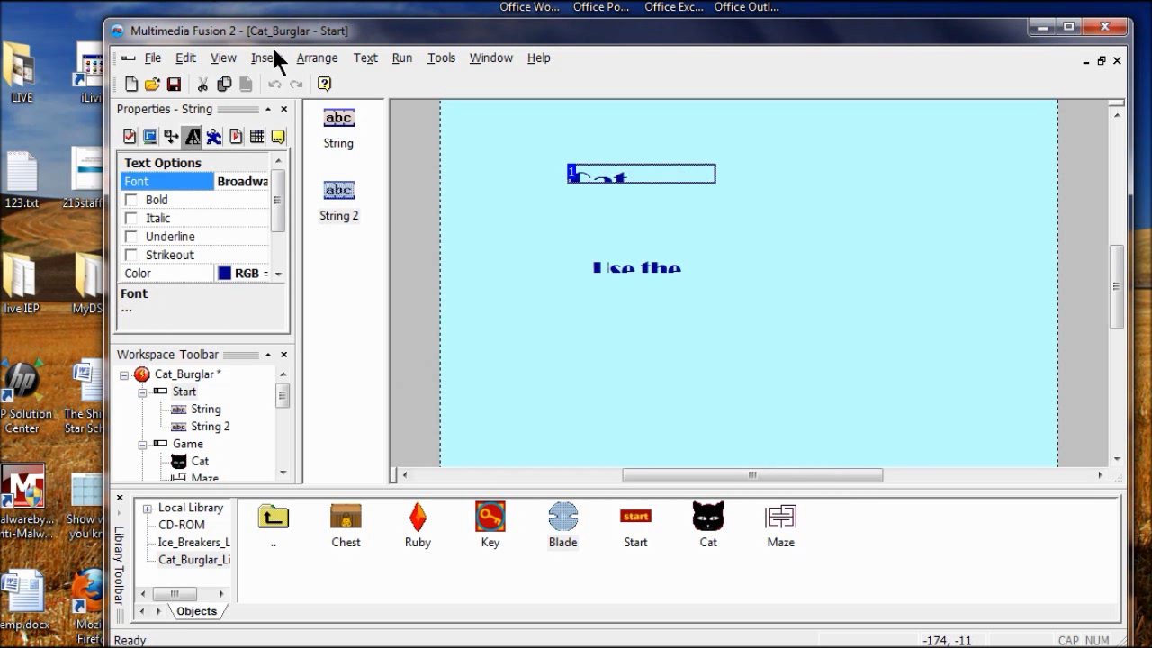
click(600, 180)
Enlarge the Cat Burglar title box and move it to the top centre
drag(641, 184, 641, 255)
click(721, 210)
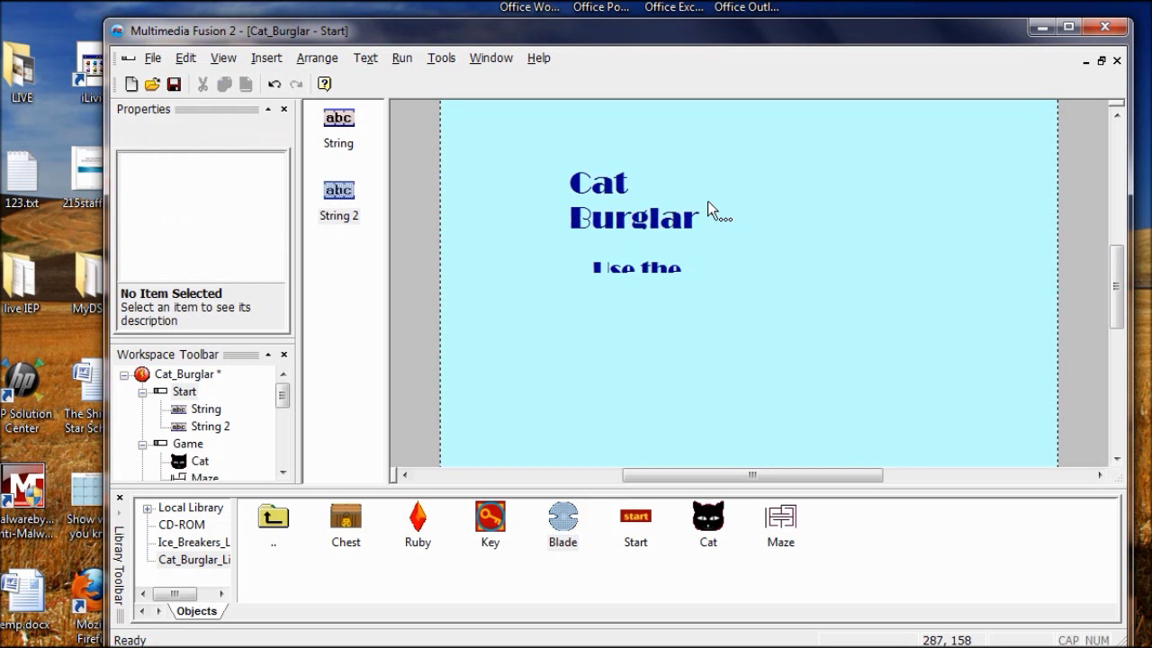
click(651, 205)
drag(715, 214, 918, 184)
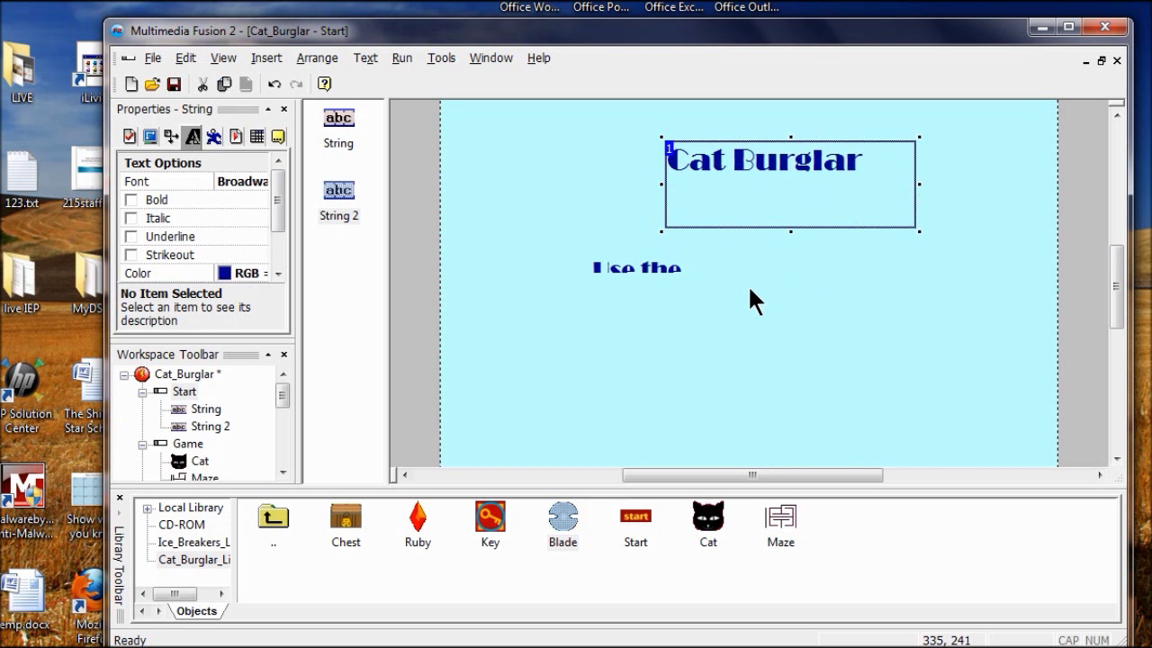
Widen and heighten the instructions box so its text fits on three lines
click(619, 270)
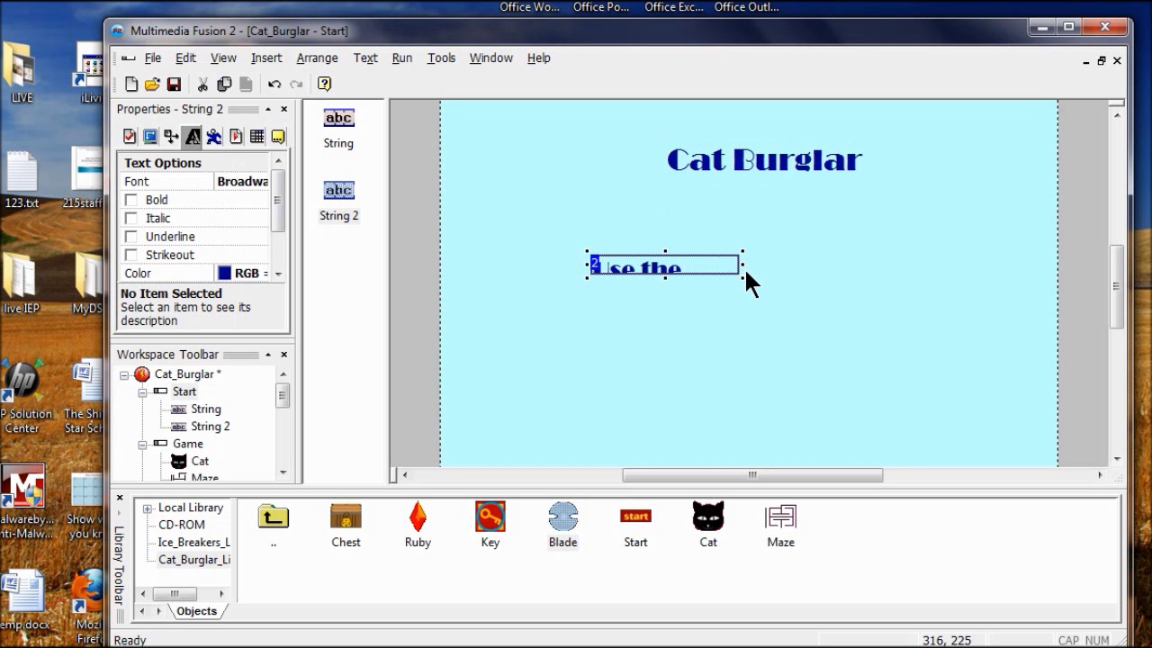
drag(745, 267, 1004, 417)
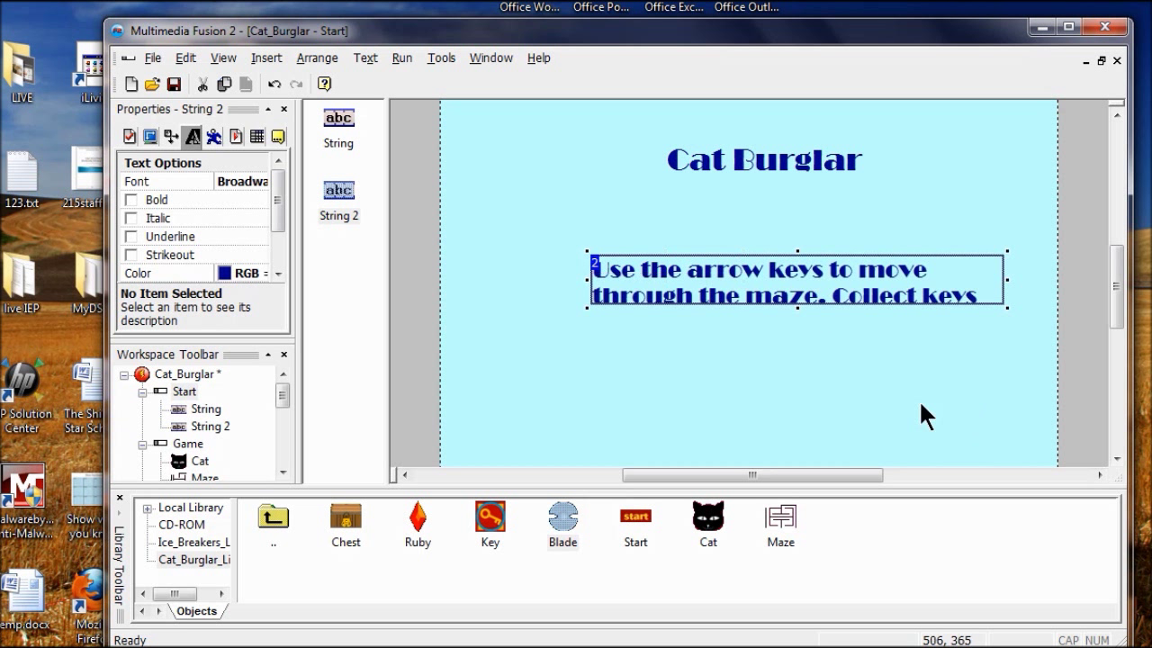
drag(796, 313, 798, 408)
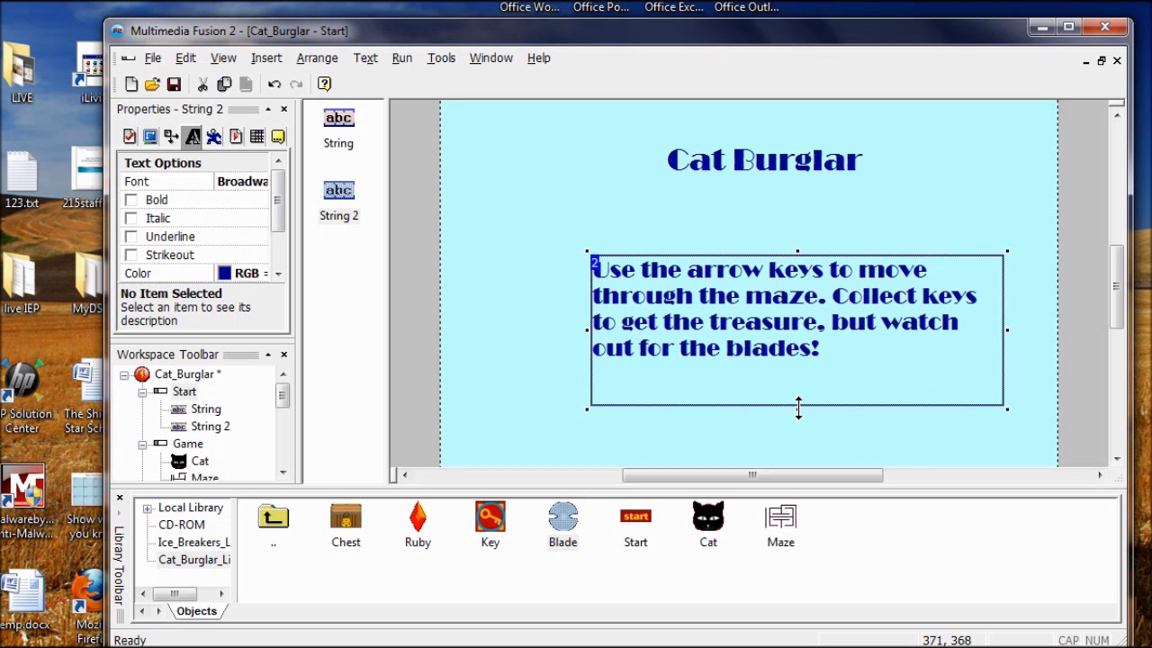
drag(587, 330, 491, 331)
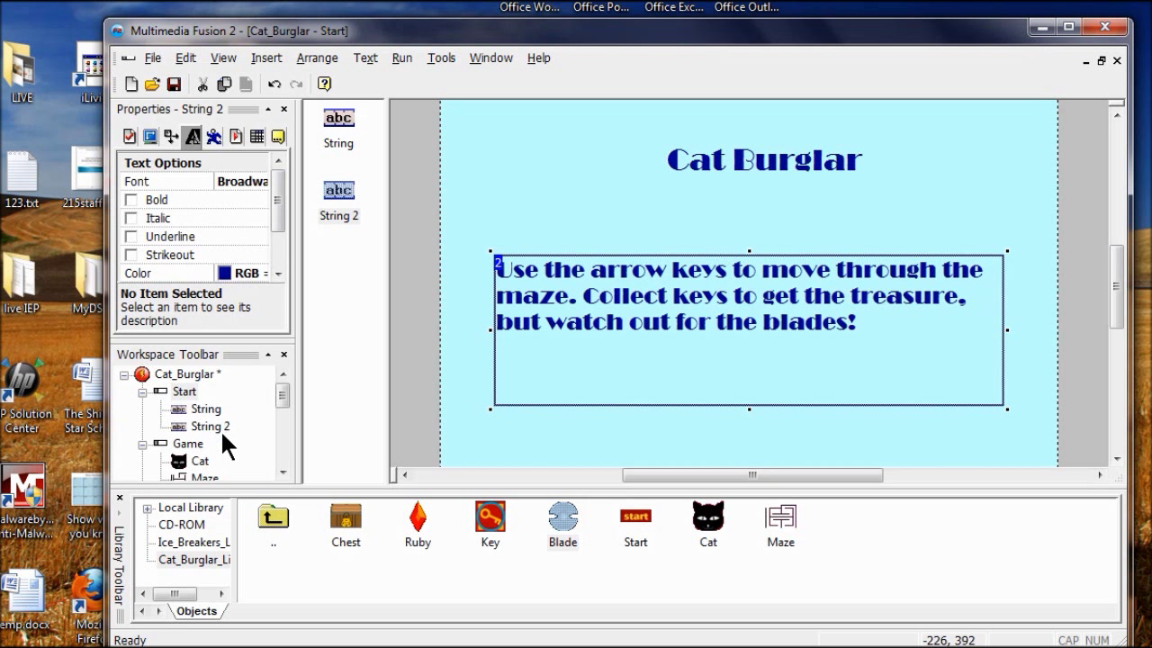
drag(284, 385, 289, 431)
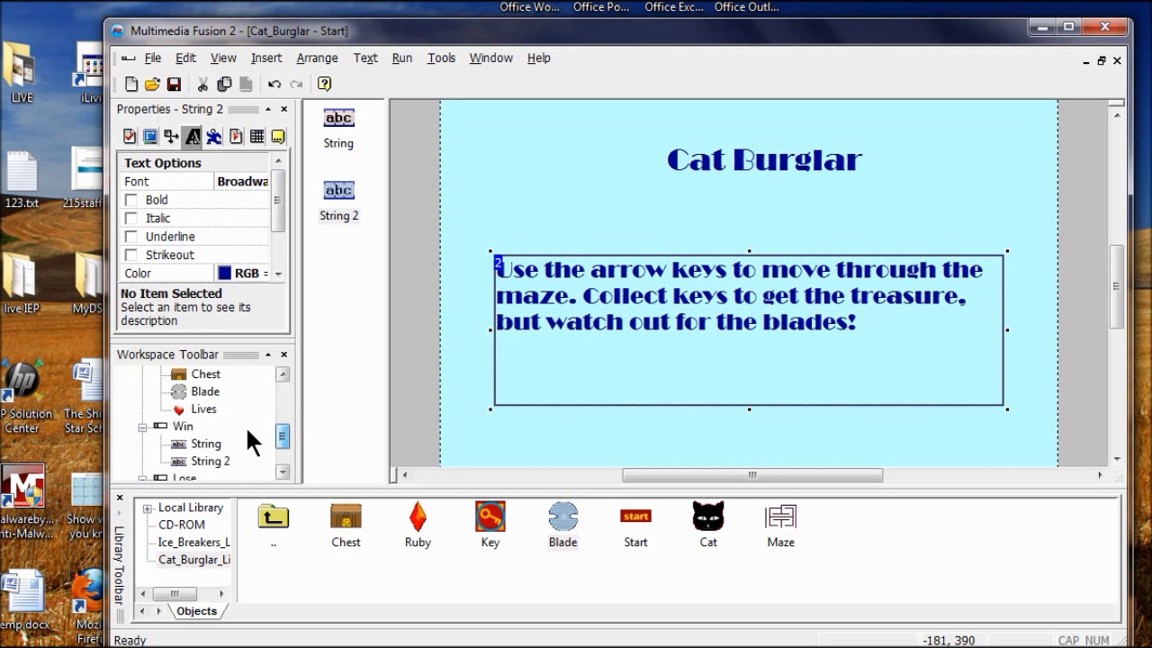
click(184, 427)
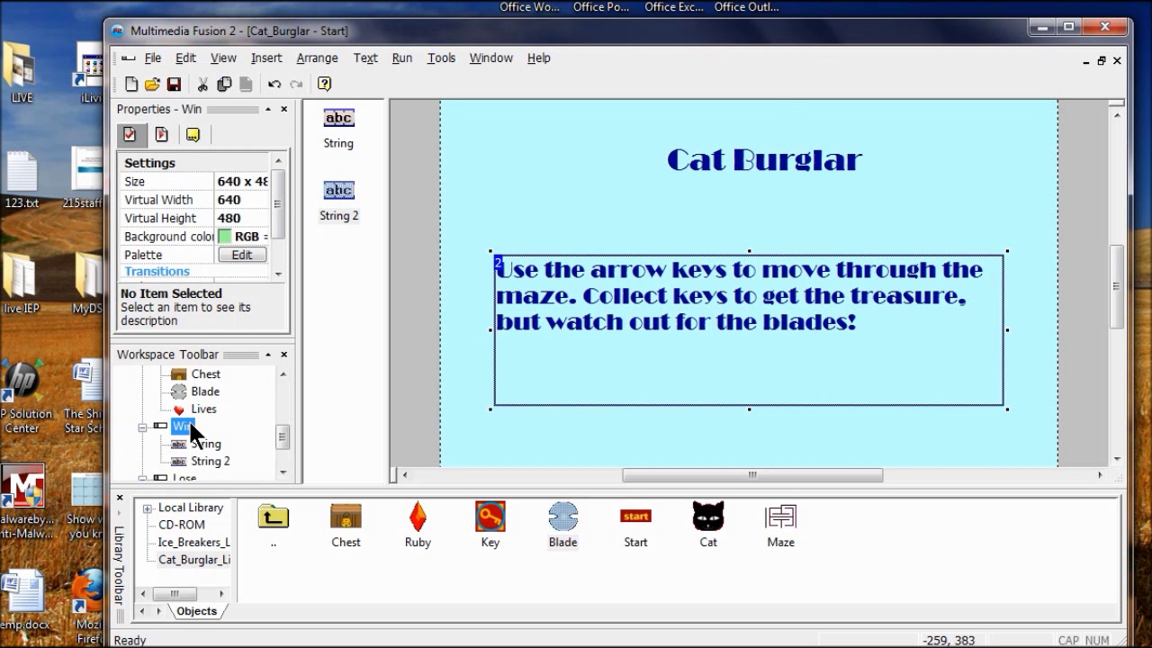
Open the Win frame and enlarge the Good Job! text box
double_click(190, 425)
click(634, 179)
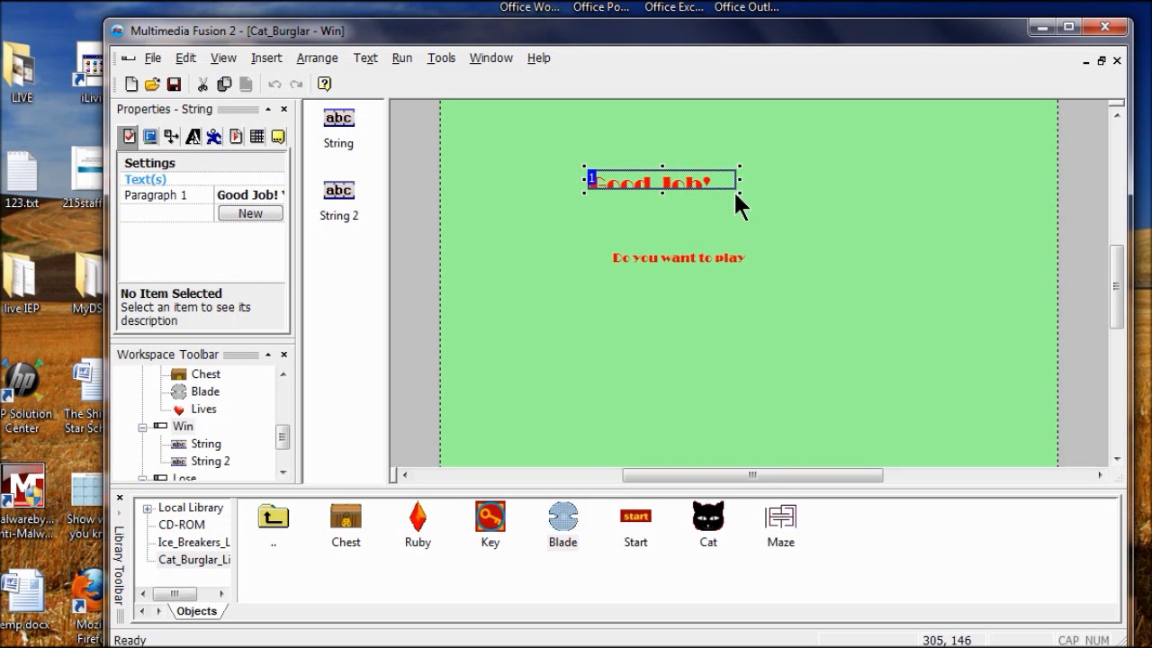
drag(735, 190, 864, 279)
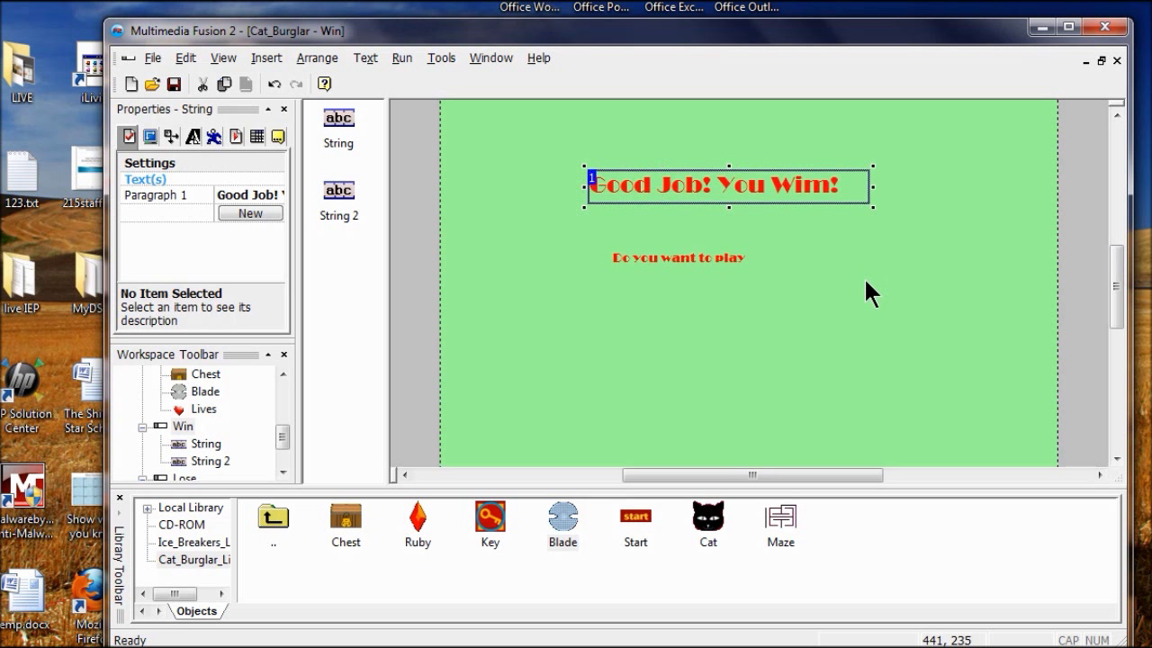
Widen the second string so 'Do you want to play again?' shows in full
click(691, 263)
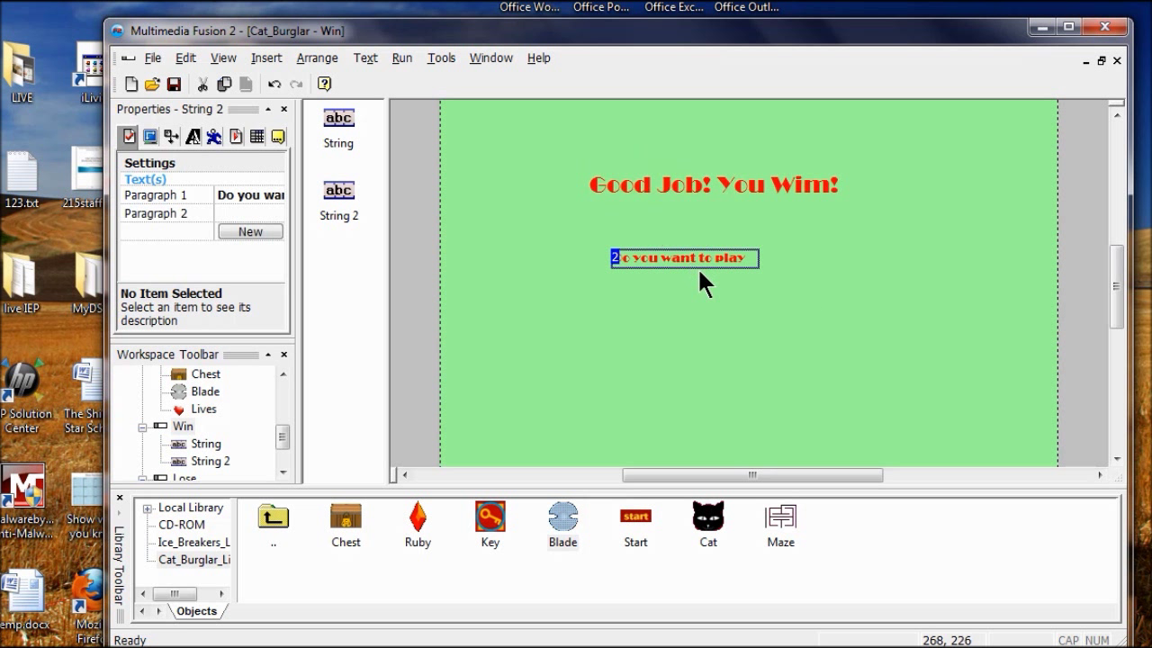
click(790, 279)
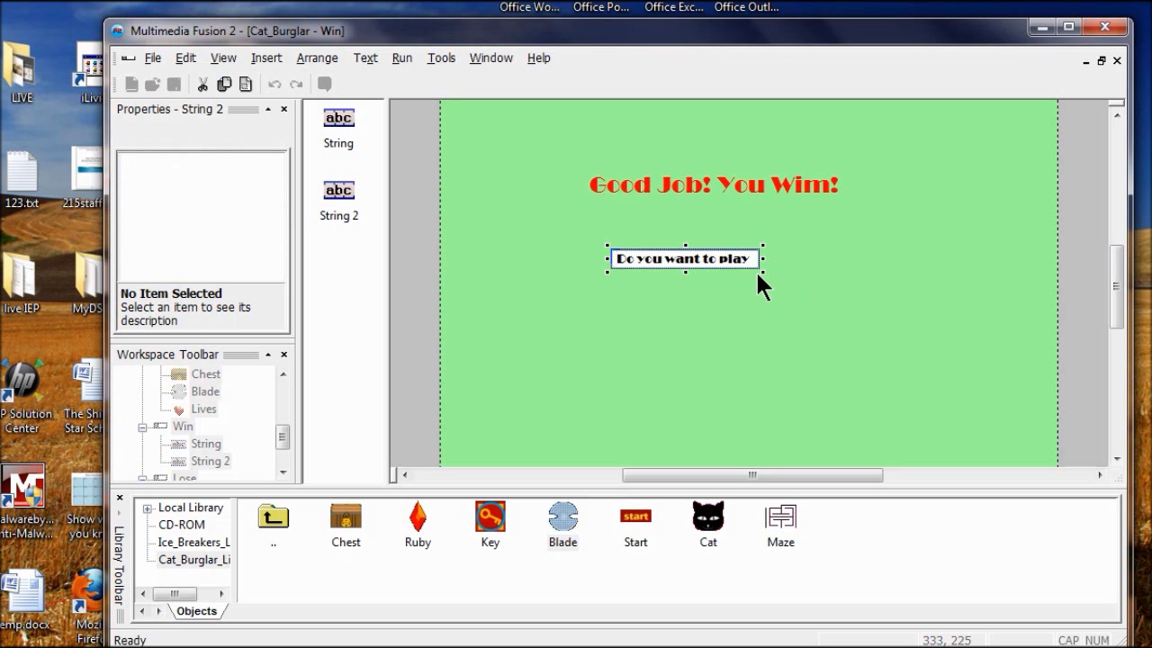
drag(765, 267, 884, 330)
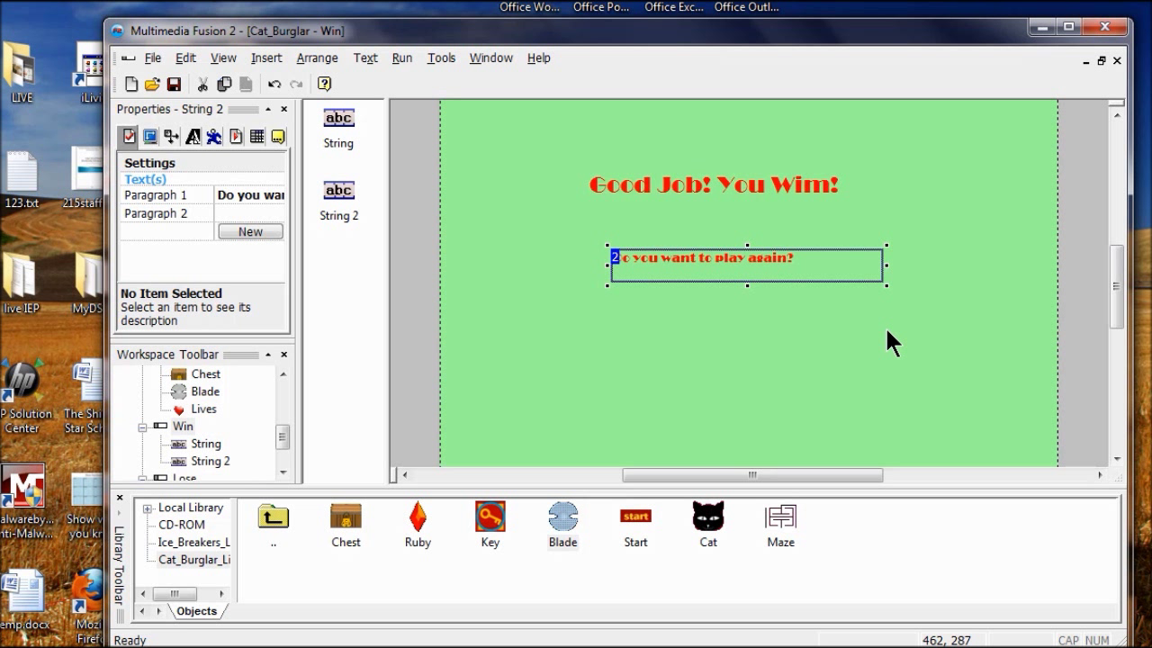
click(865, 332)
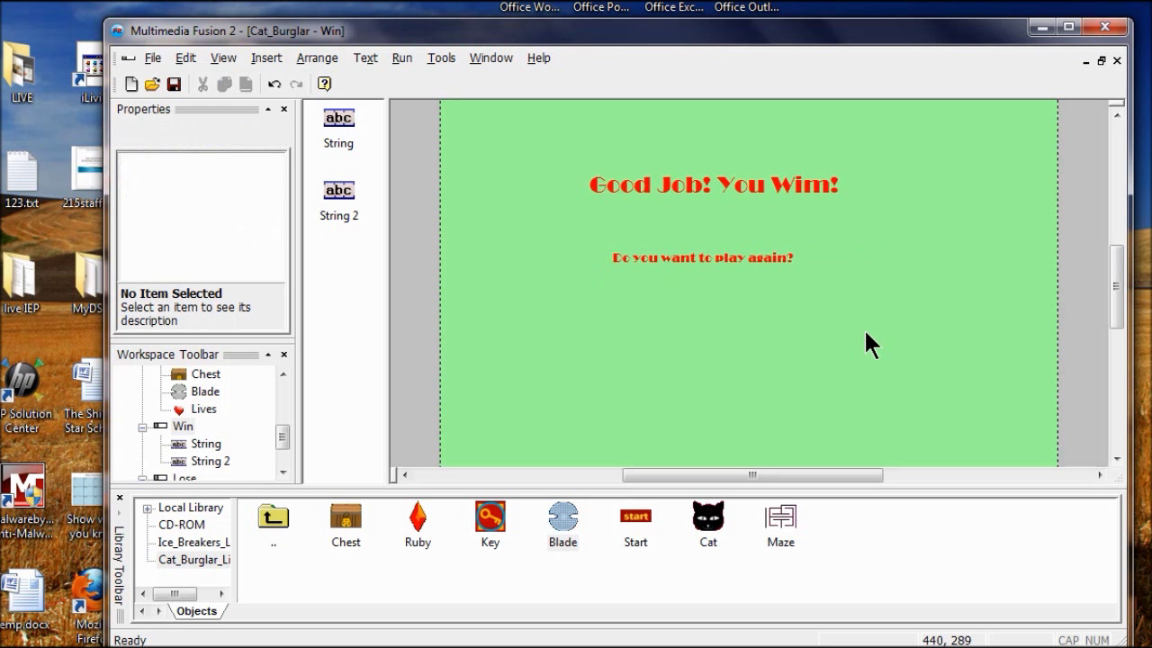
double_click(702, 262)
click(720, 315)
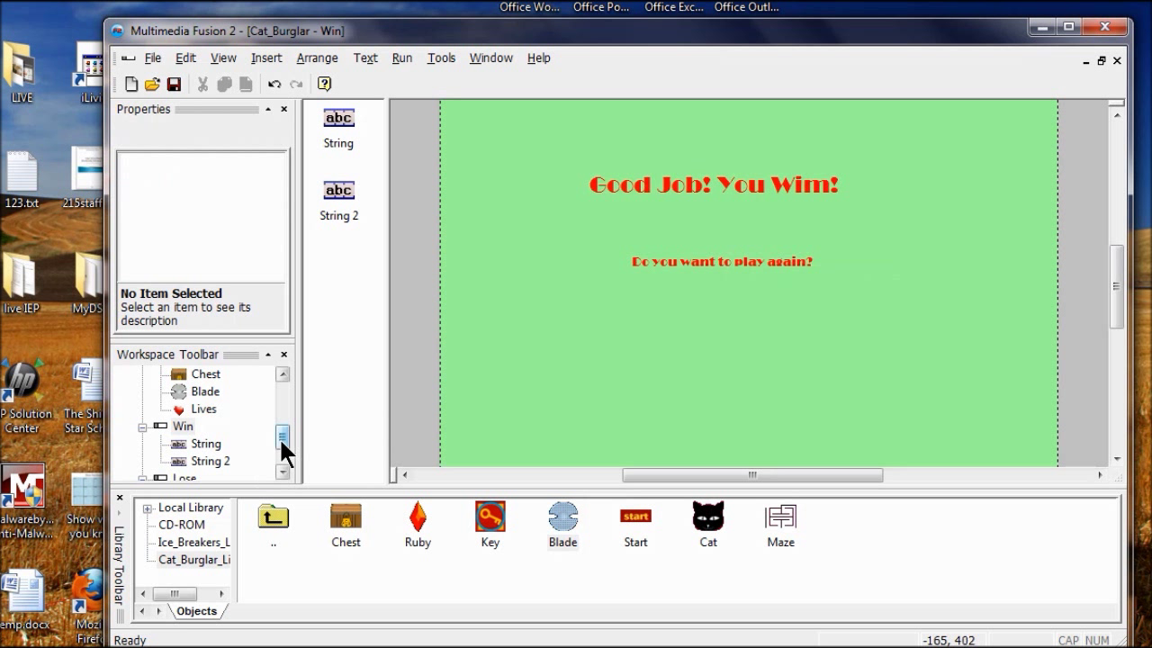
Edit the Lose frame's strings to SO SORRY! YOU LOSE! and DO YOU WANT TO PLAY AGAIN?
drag(279, 437, 283, 453)
click(184, 427)
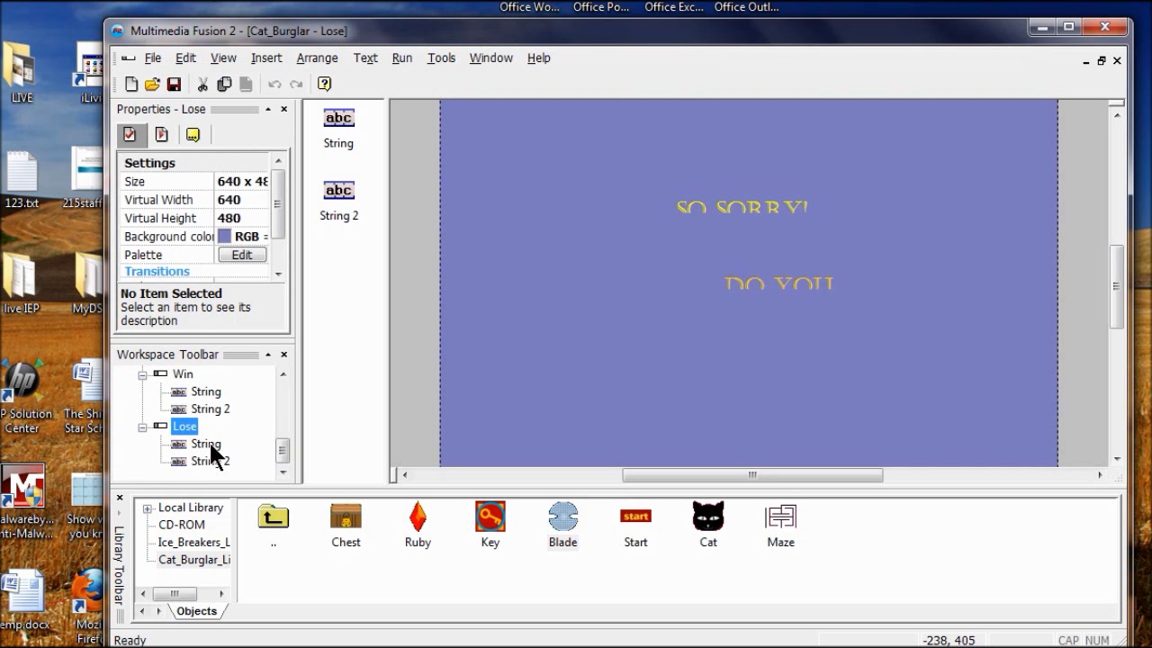
click(209, 444)
click(741, 211)
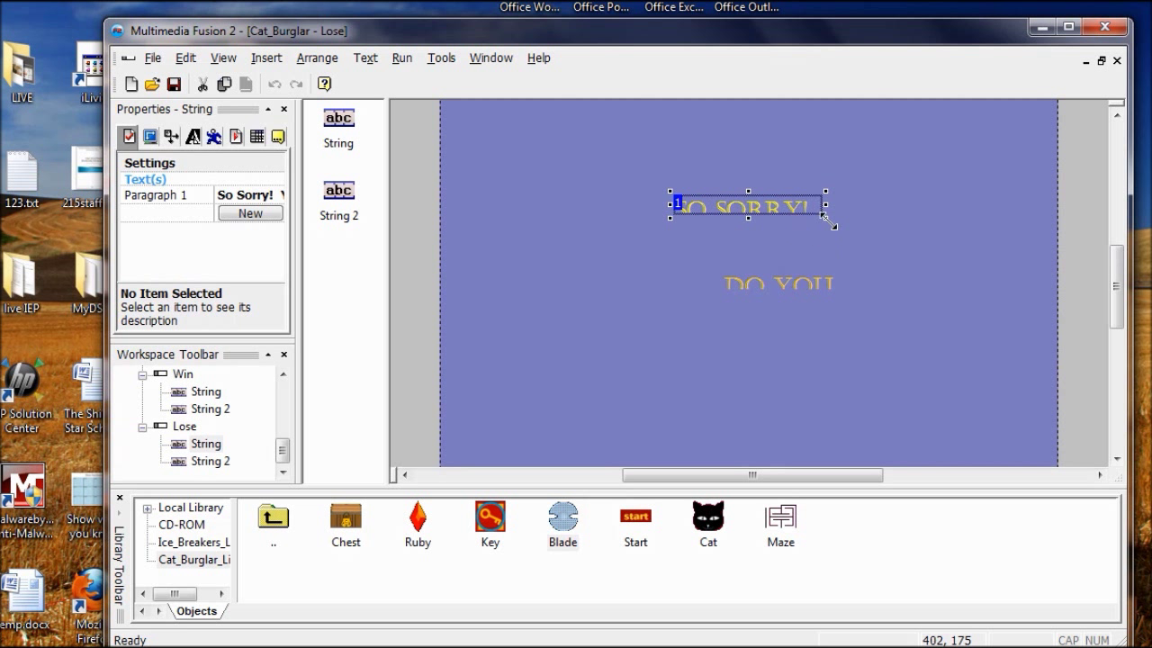
click(753, 286)
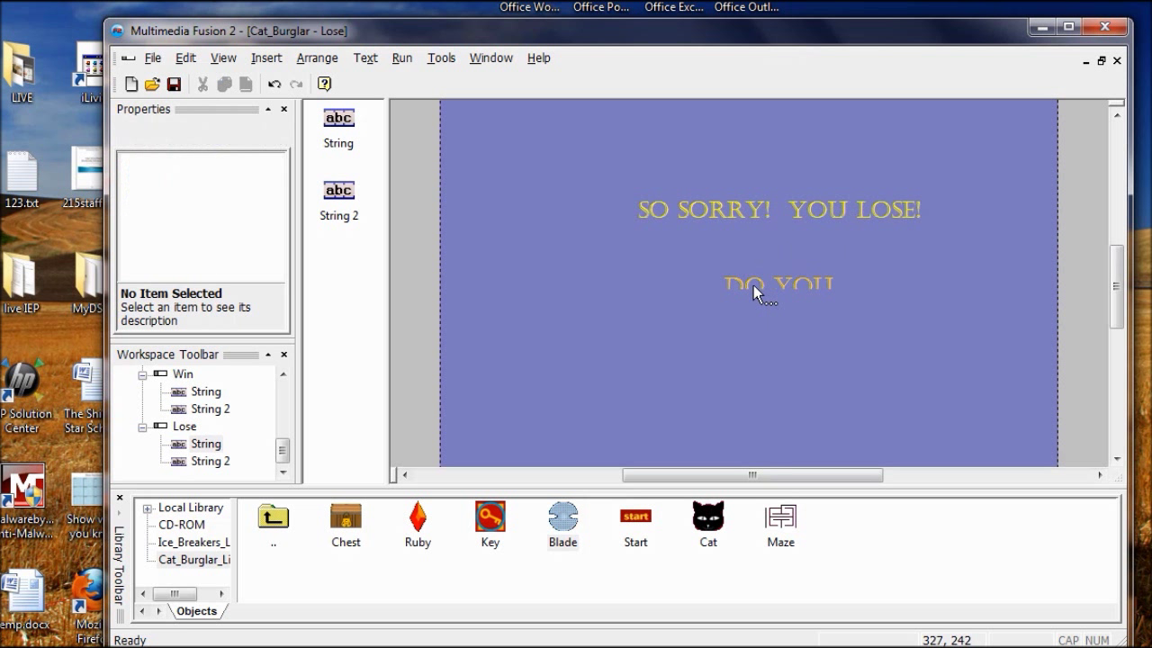
double_click(753, 285)
click(803, 305)
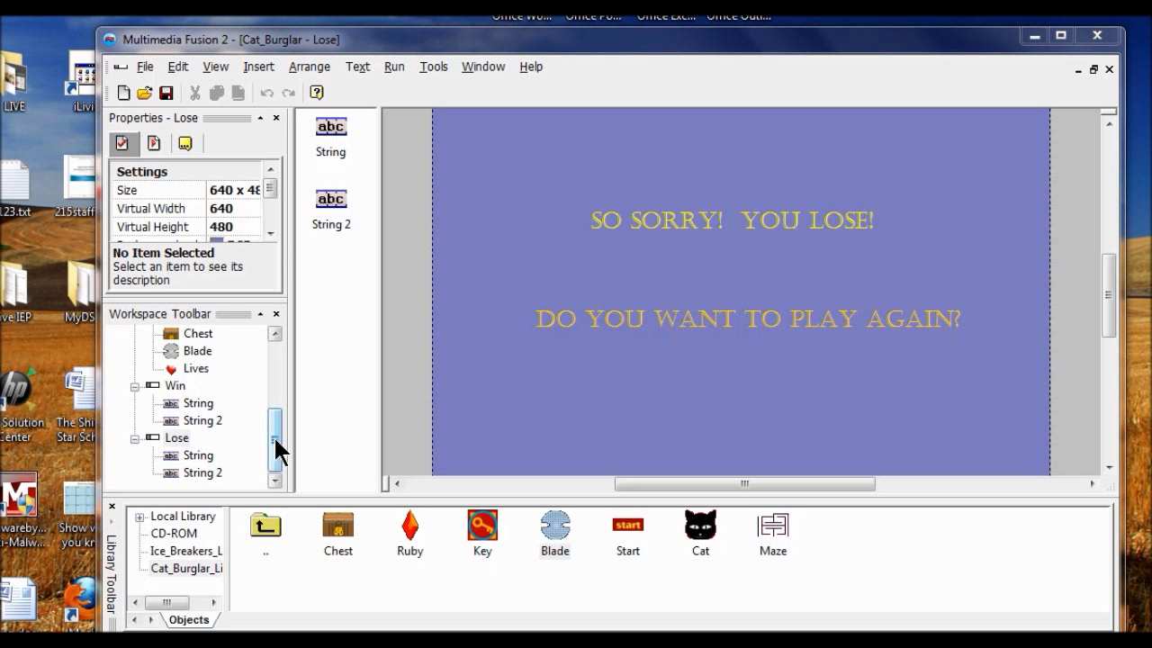
Place the start button object from the library onto the Start frame
drag(276, 440, 289, 369)
double_click(170, 352)
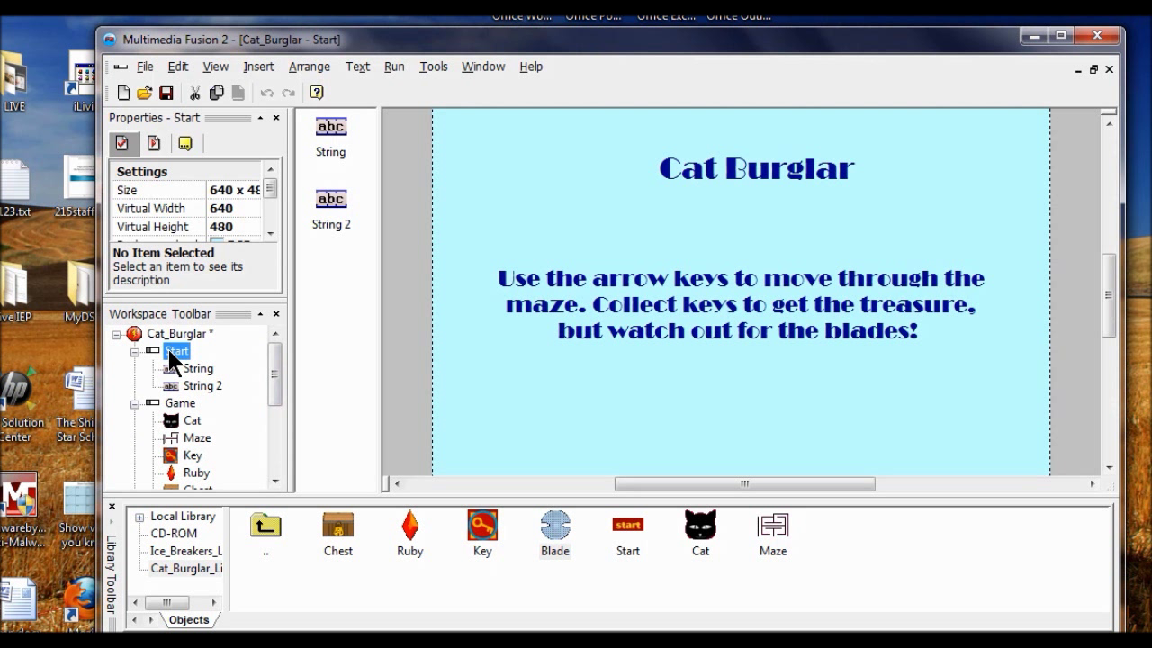
click(629, 531)
drag(629, 536, 704, 216)
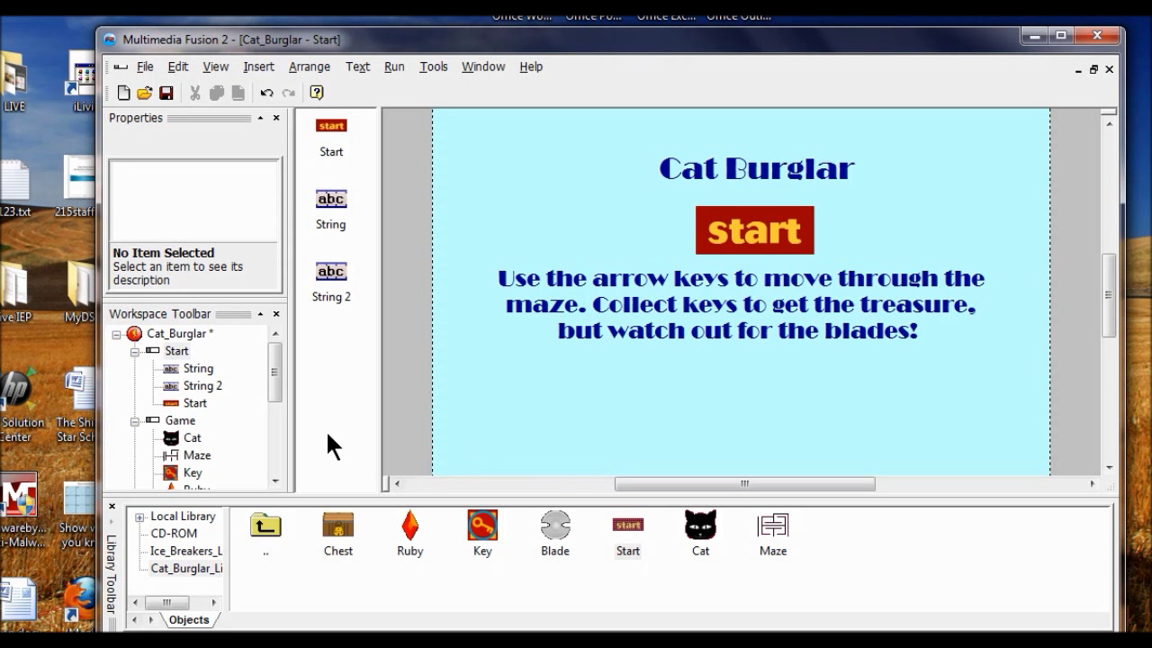
Place the start button on the Win frame
drag(270, 377, 280, 438)
double_click(175, 402)
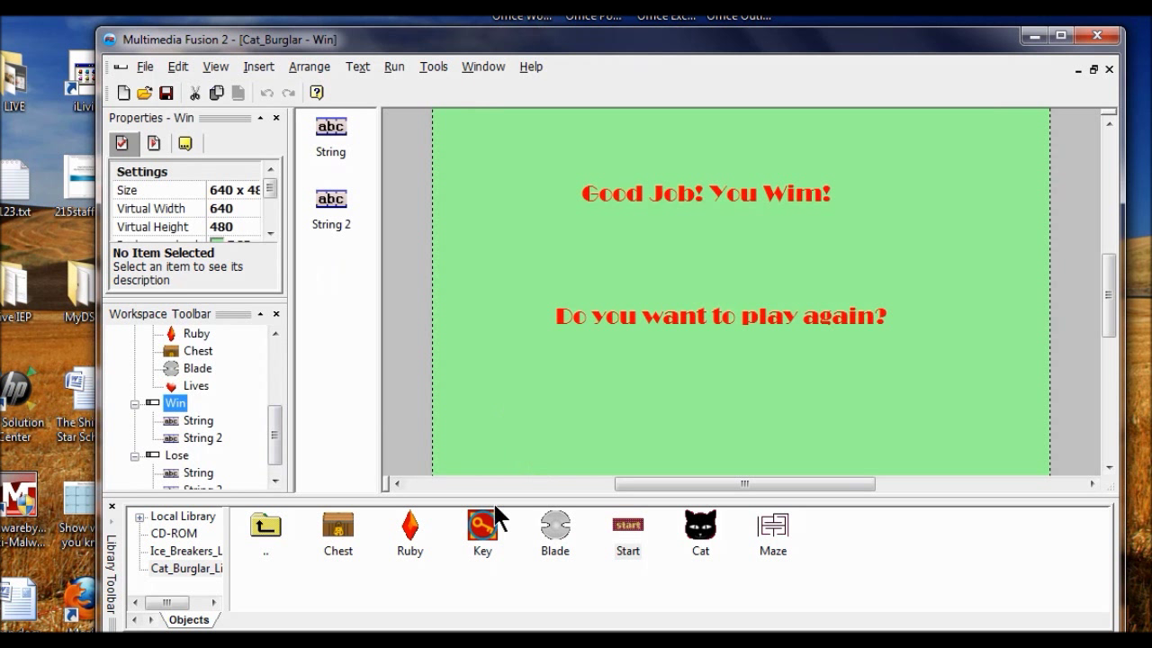
drag(629, 520, 648, 241)
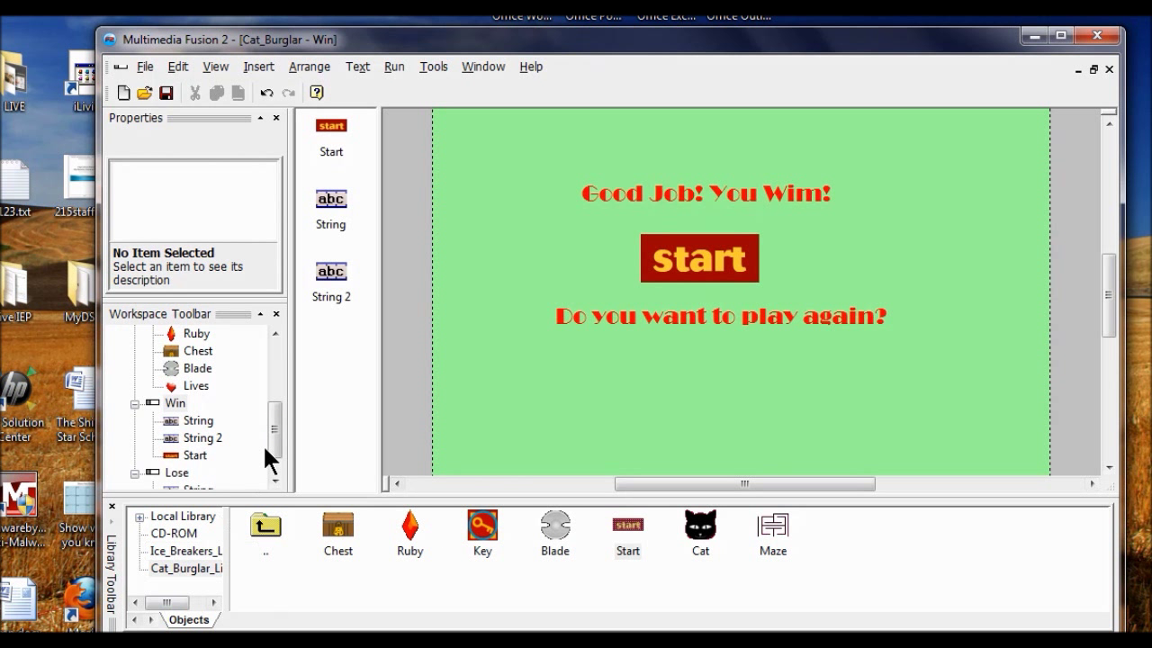
Place the start button on the Lose frame and reopen the Start frame
drag(273, 433, 278, 458)
click(184, 436)
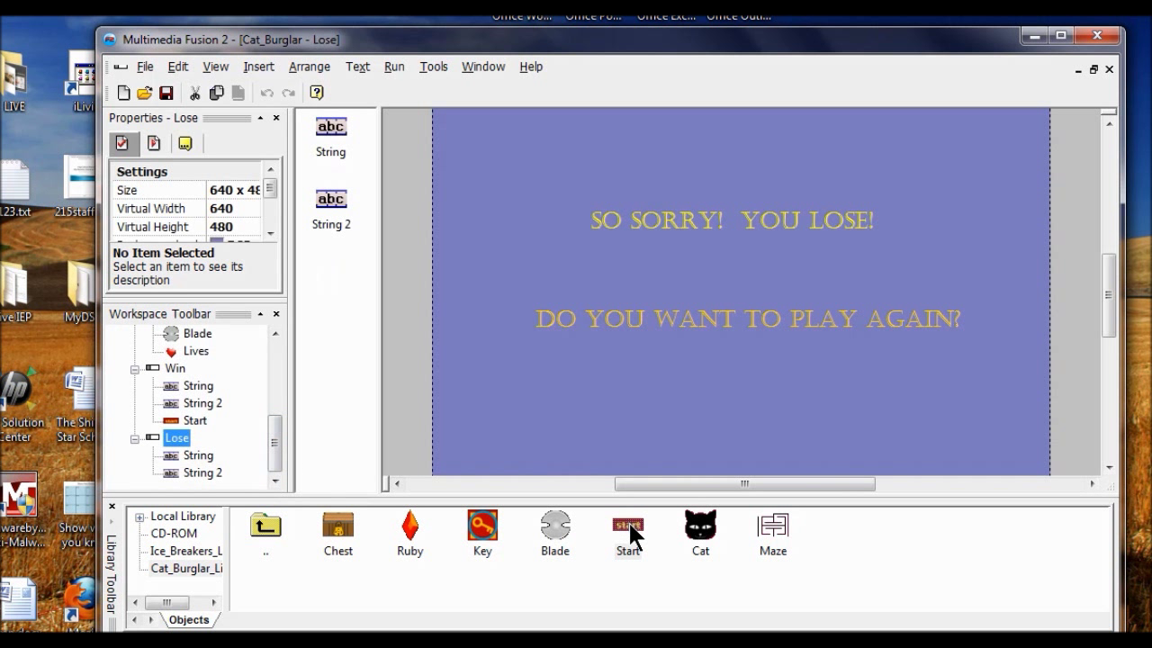
drag(691, 251, 691, 252)
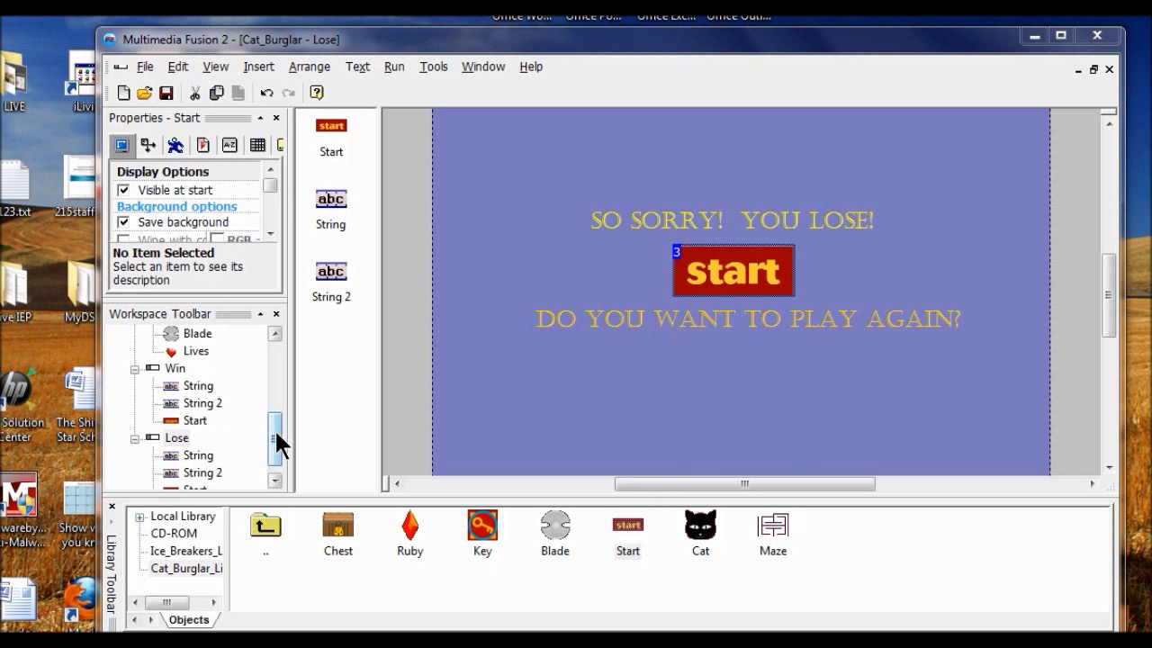
drag(275, 428, 265, 342)
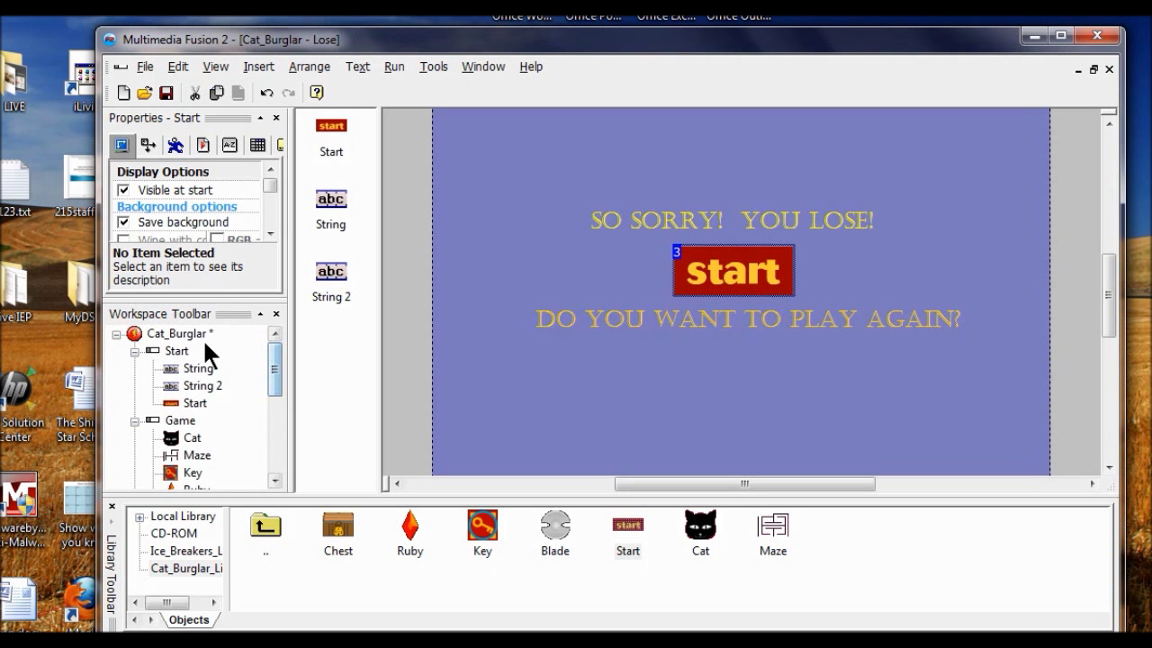
double_click(175, 350)
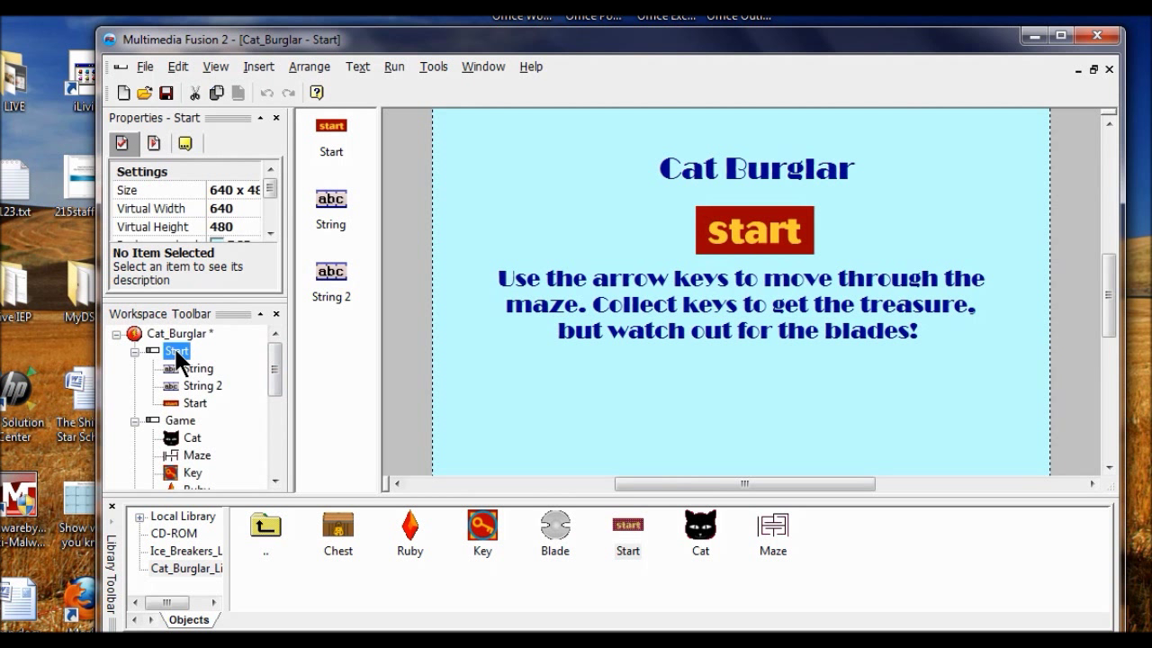
In the Start frame's event editor, add event 1 'User clicks with left button' with a storyboard action
click(223, 63)
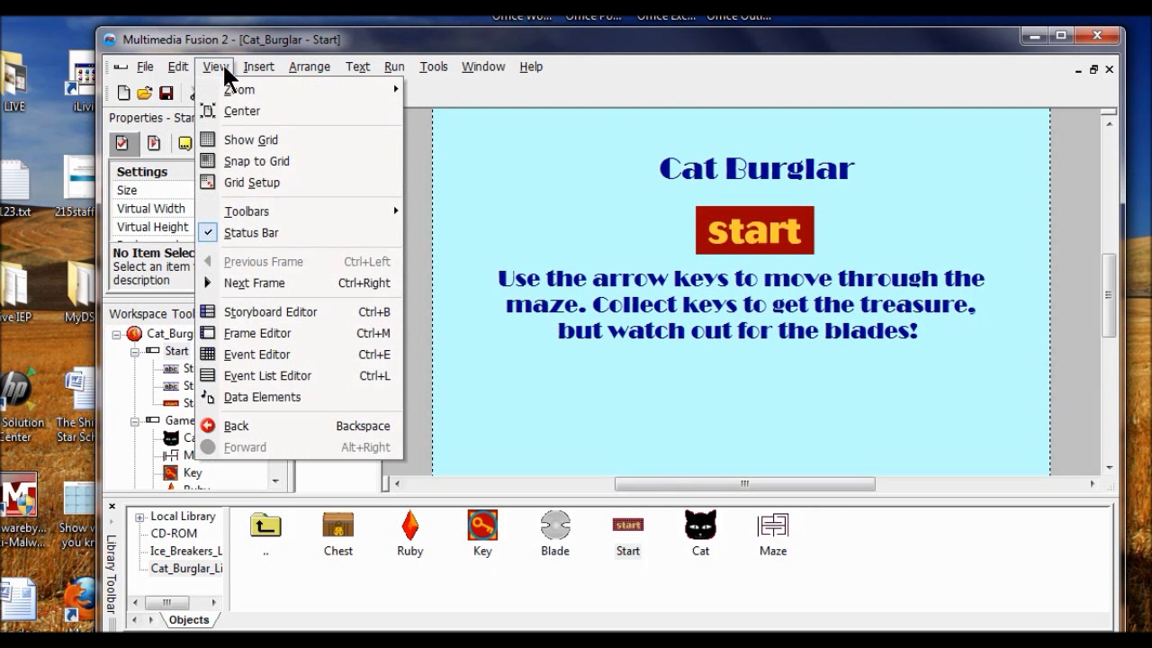
click(261, 357)
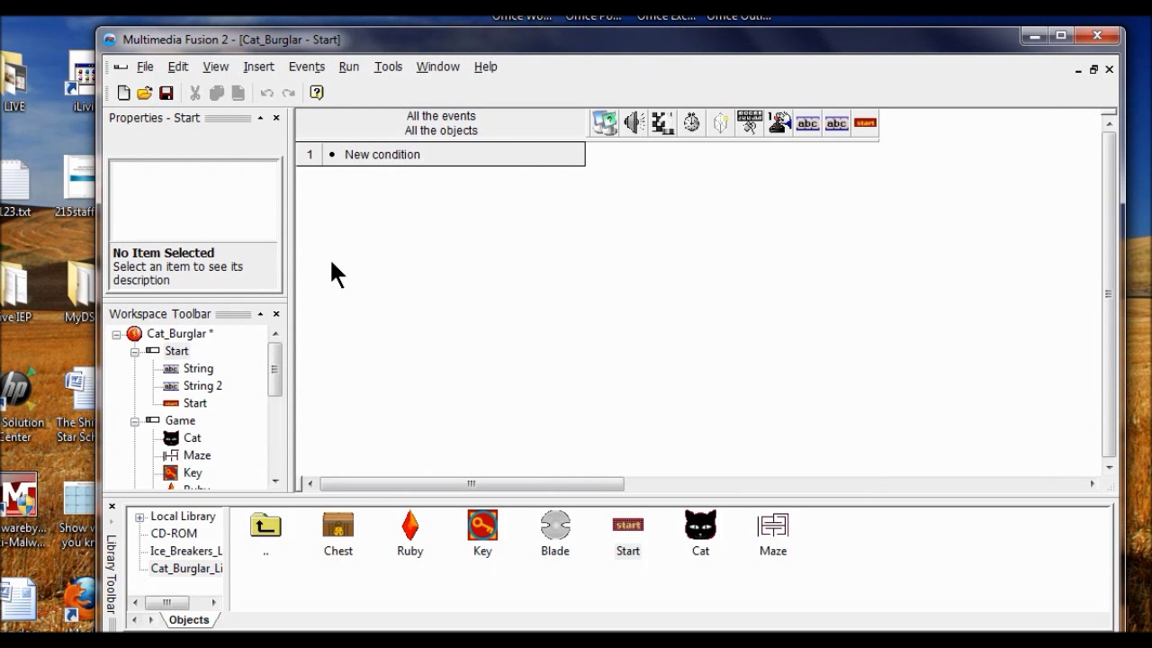
double_click(355, 157)
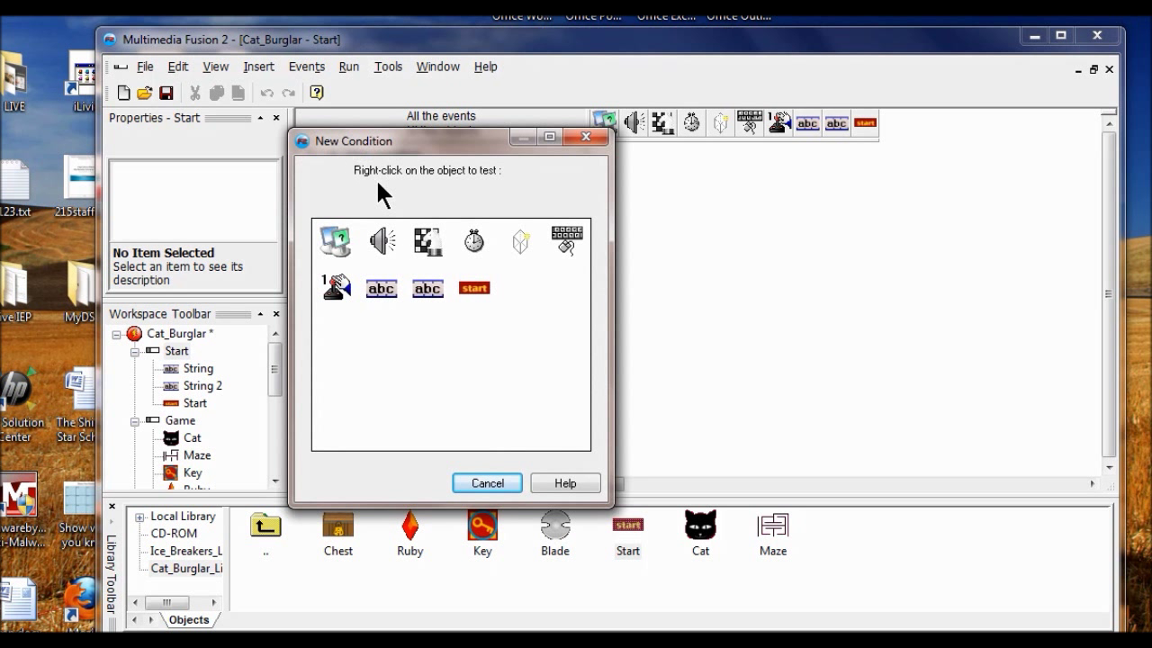
right_click(564, 247)
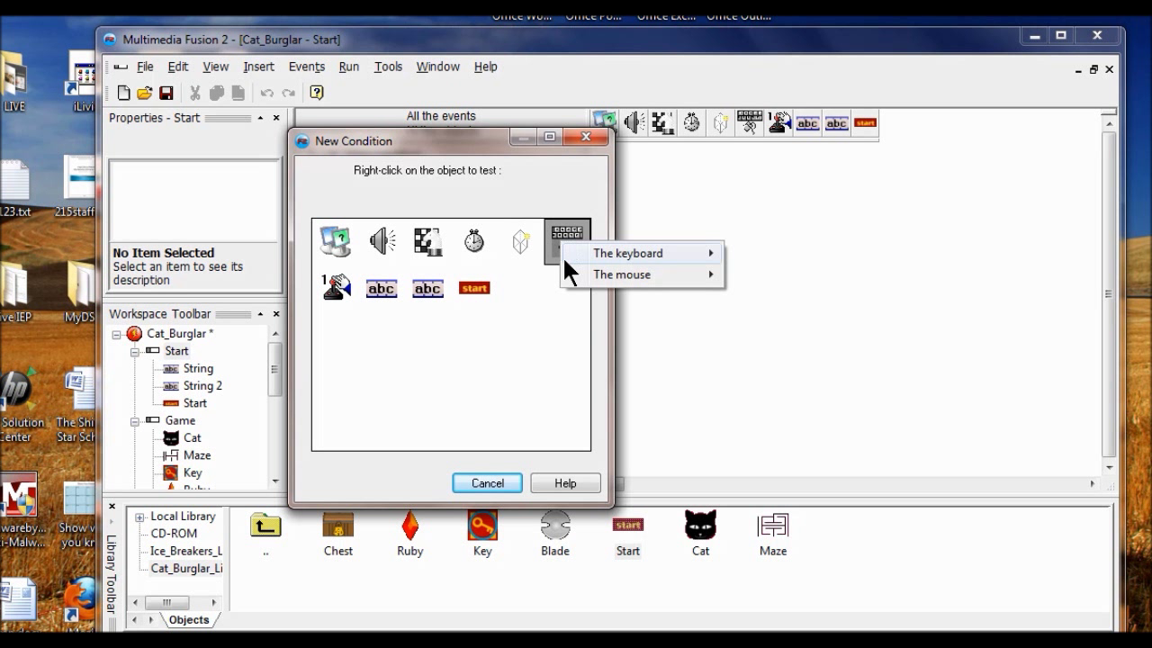
mouse_move(643, 281)
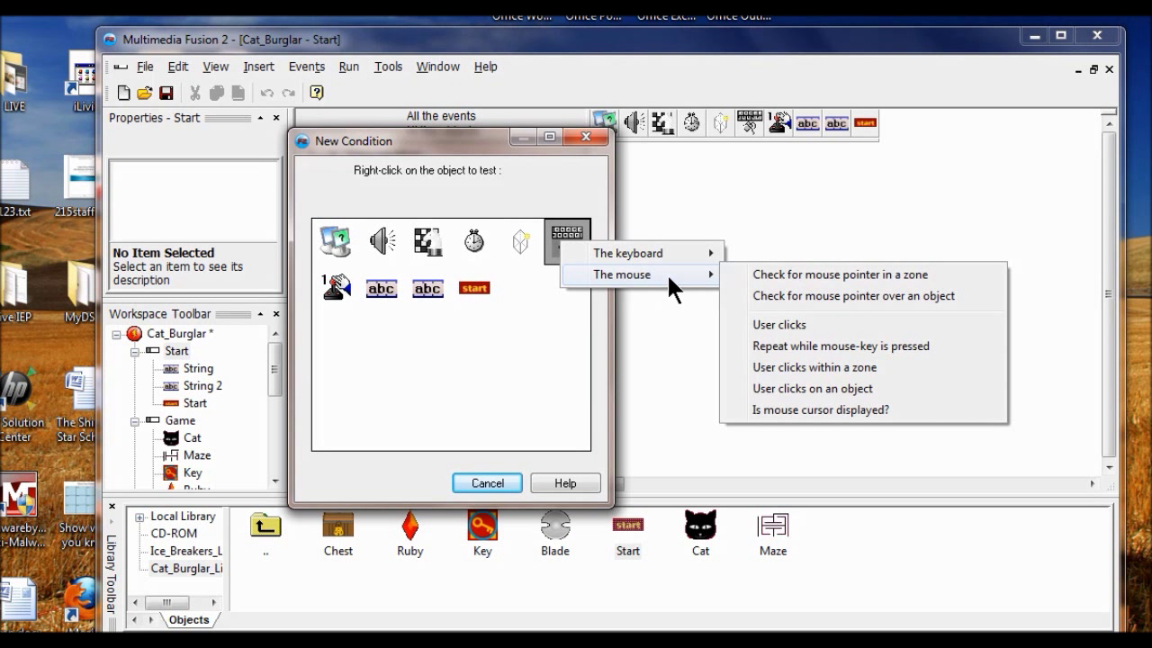
click(757, 326)
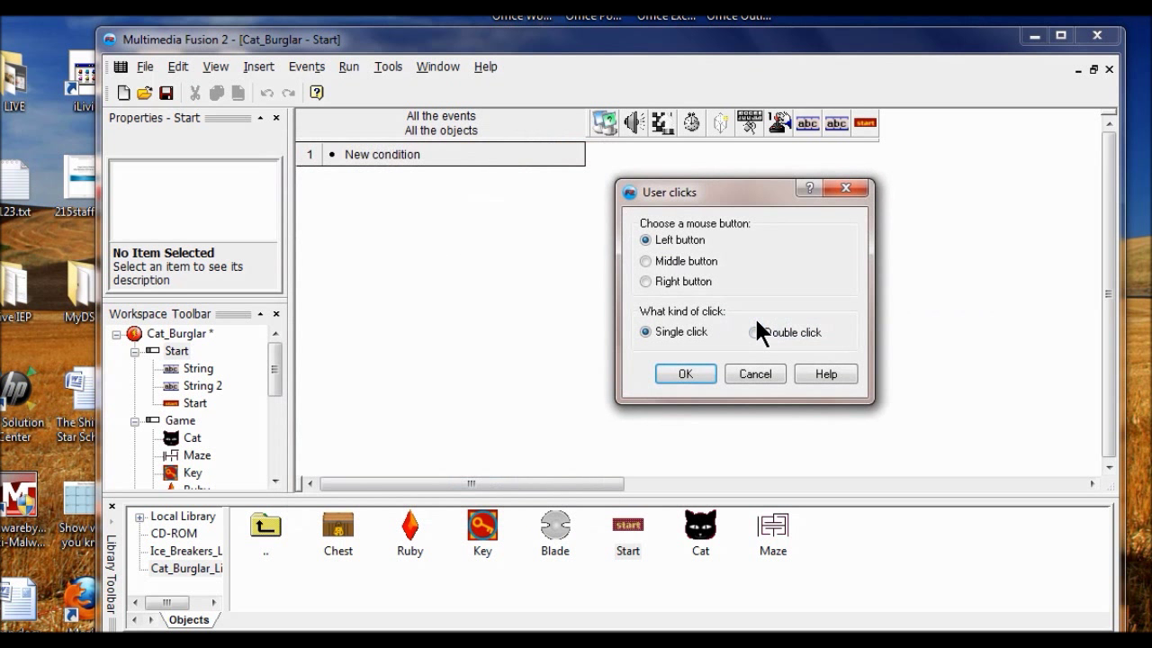
click(682, 371)
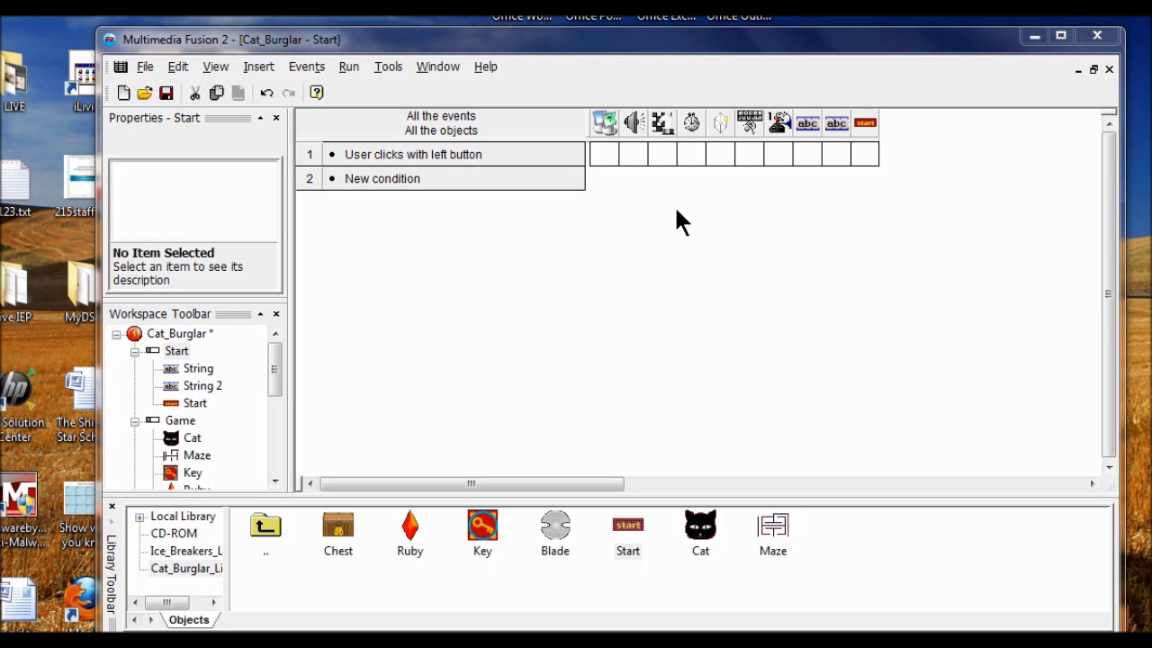
click(663, 154)
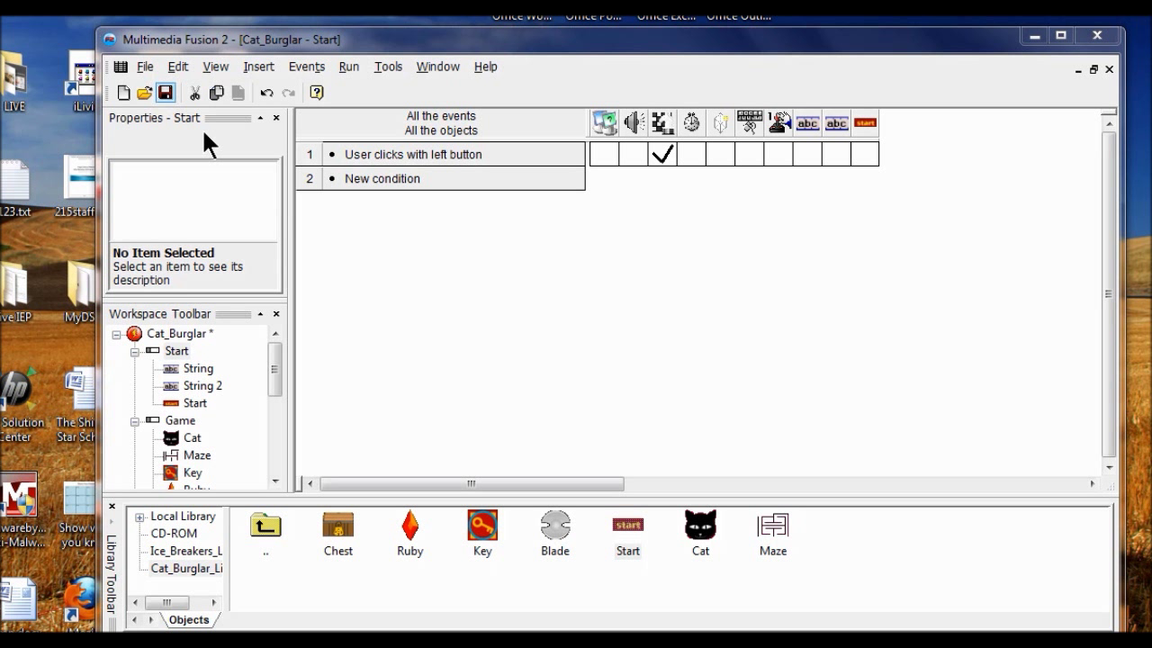
drag(274, 372, 273, 423)
In the Win frame's event editor, add a left single-click on the start object condition
double_click(185, 422)
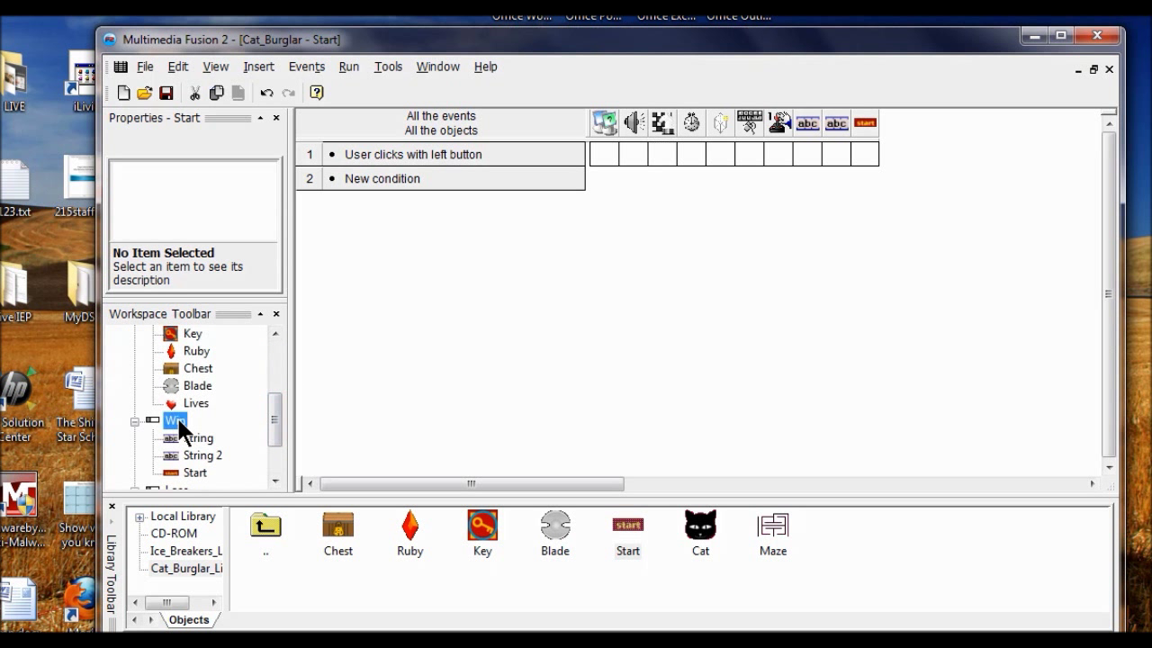
click(215, 67)
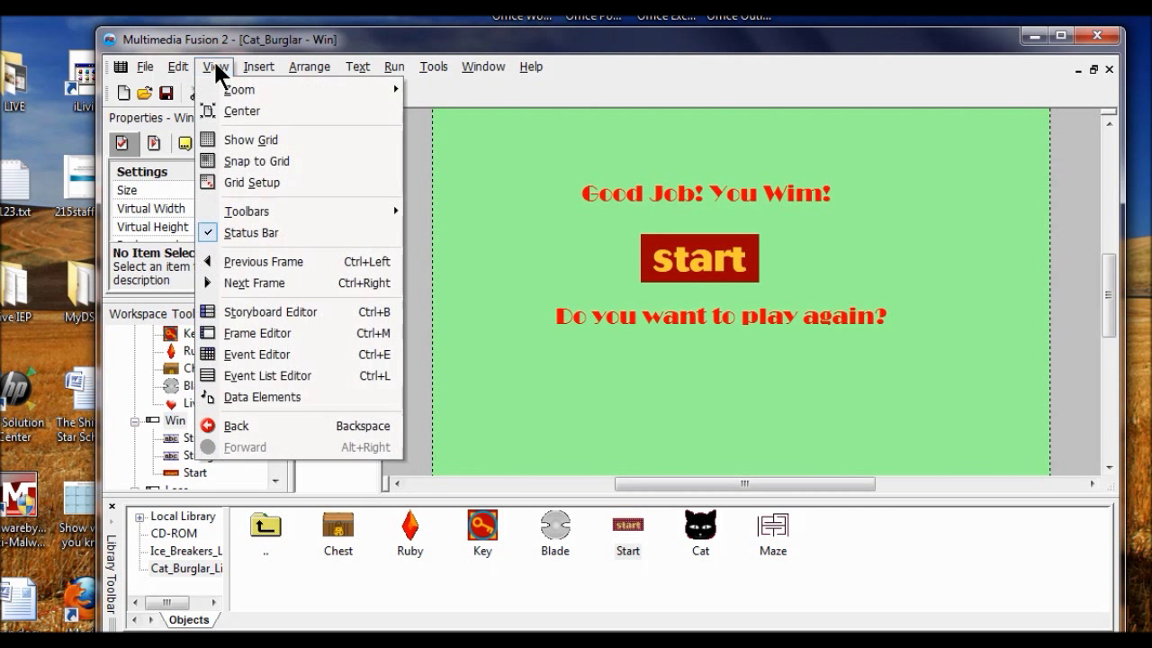
click(272, 353)
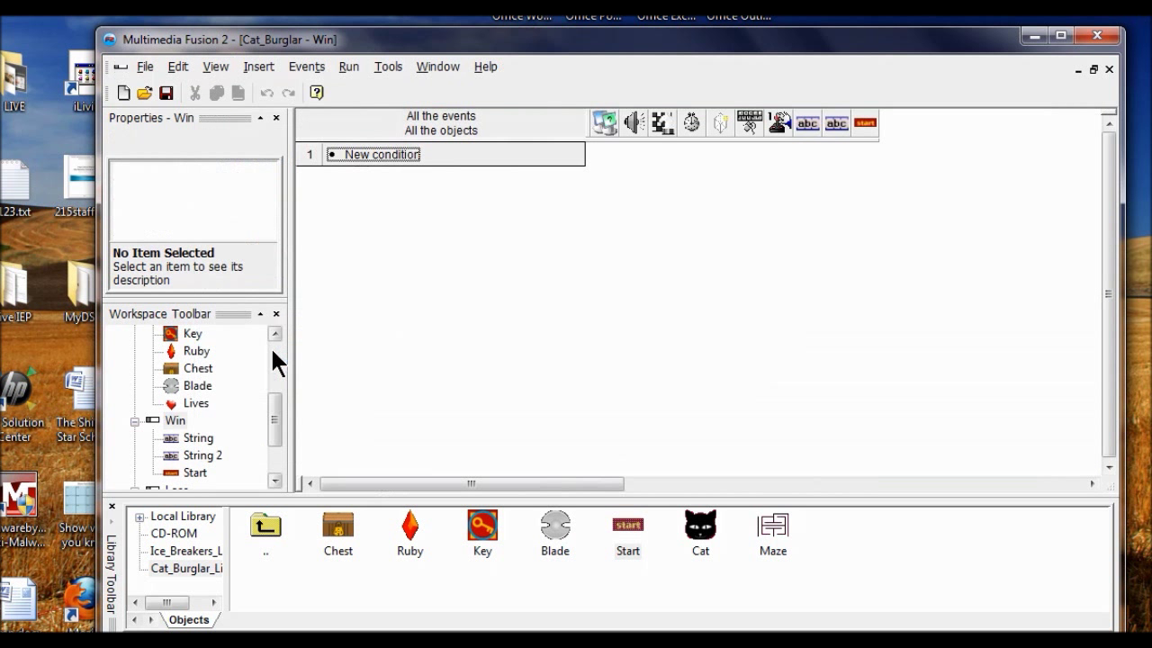
click(381, 155)
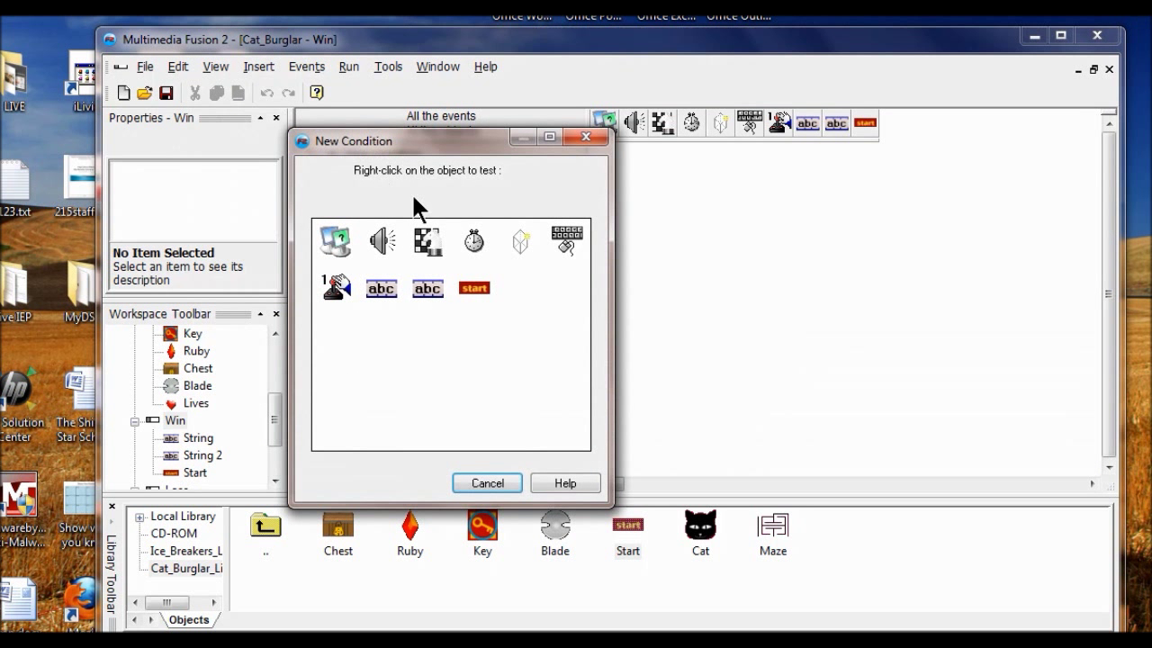
right_click(564, 247)
mouse_move(603, 274)
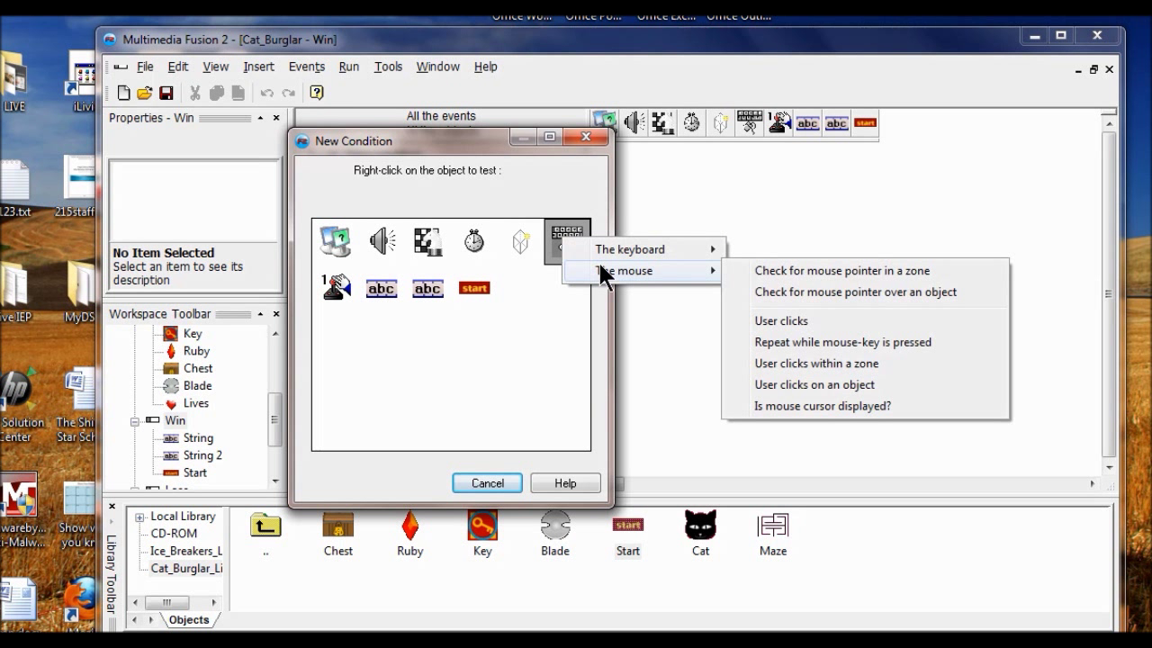
click(772, 384)
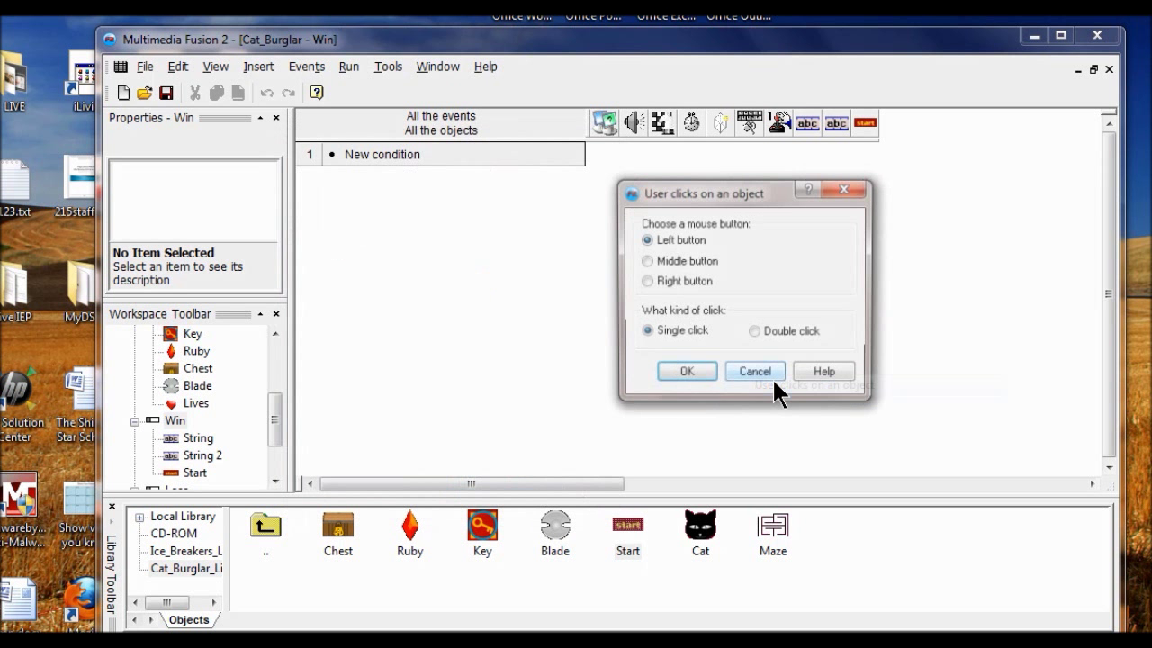
click(699, 369)
click(432, 249)
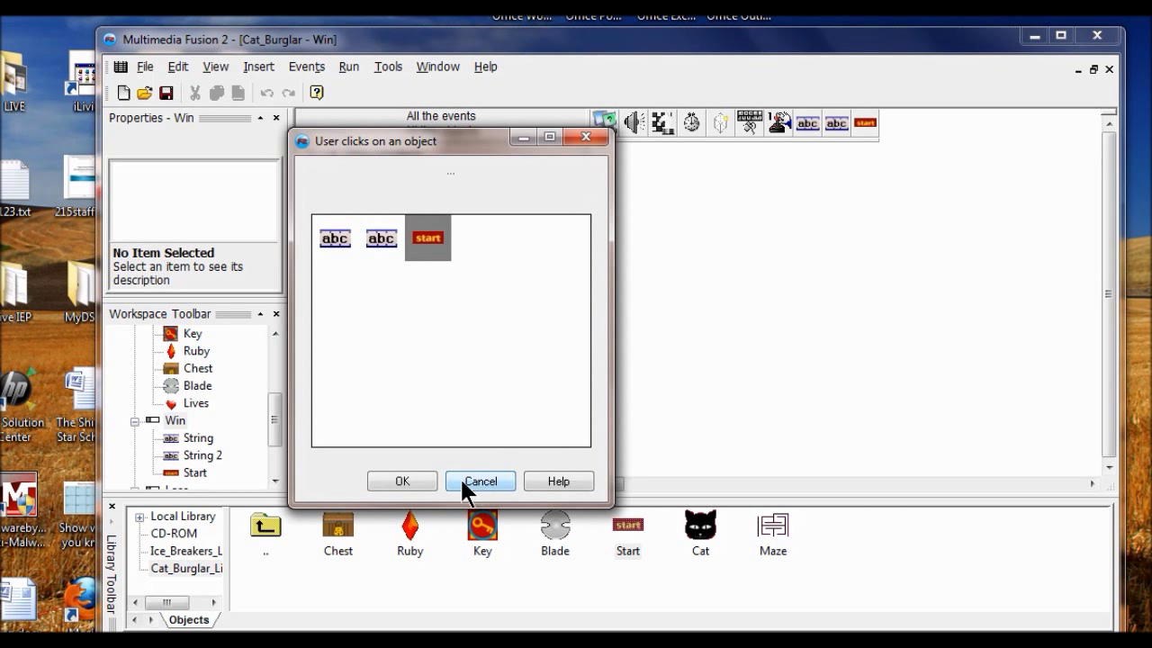
click(407, 479)
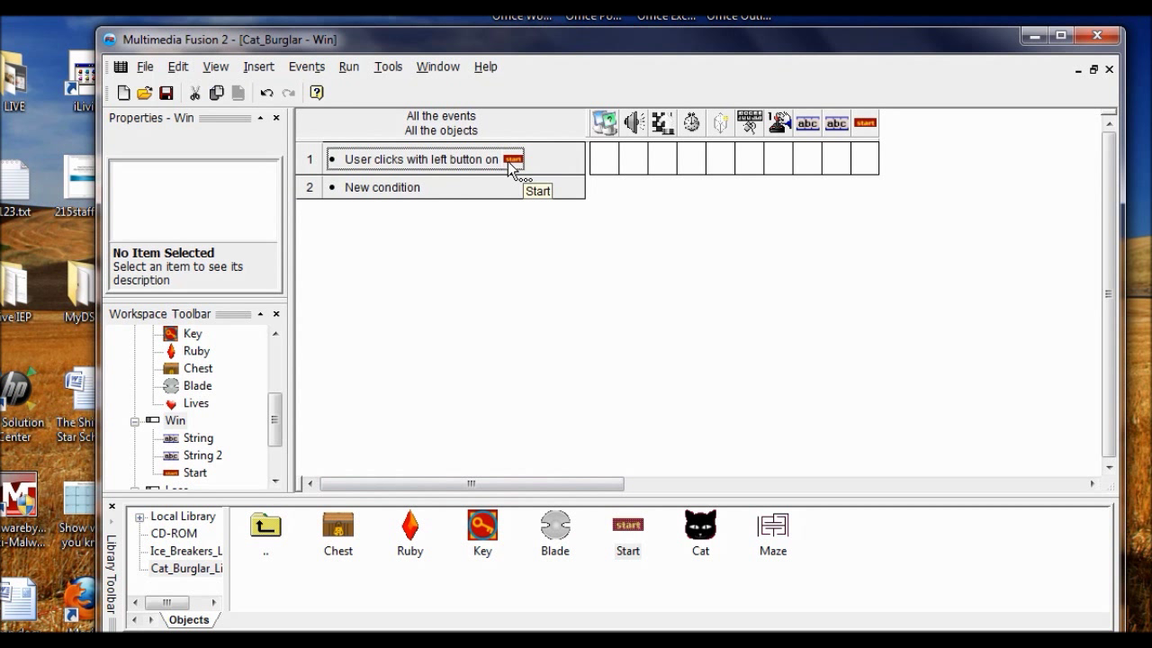
Set event 1's storyboard action to Next frame
click(660, 162)
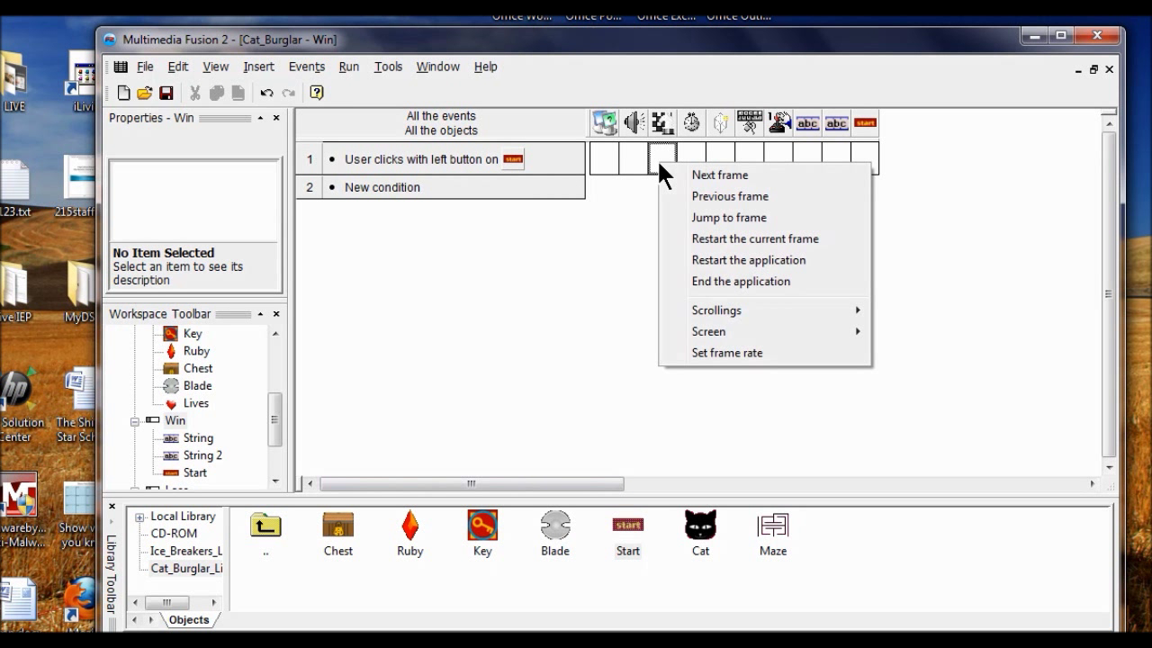
click(702, 173)
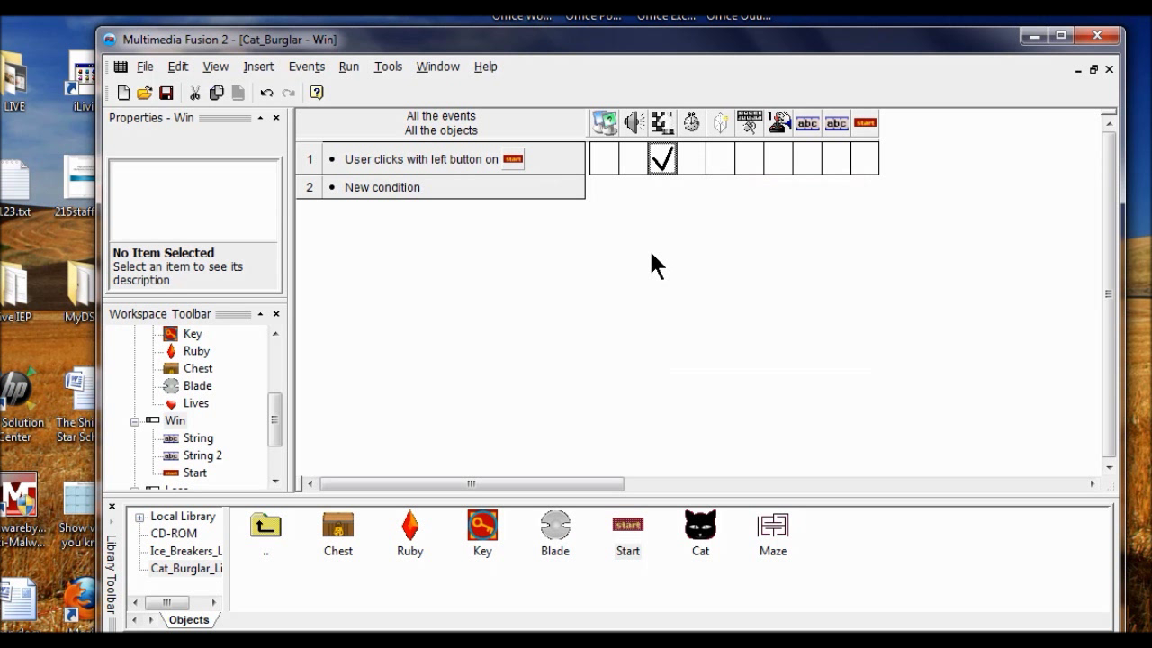
scroll(276, 433, down, 1)
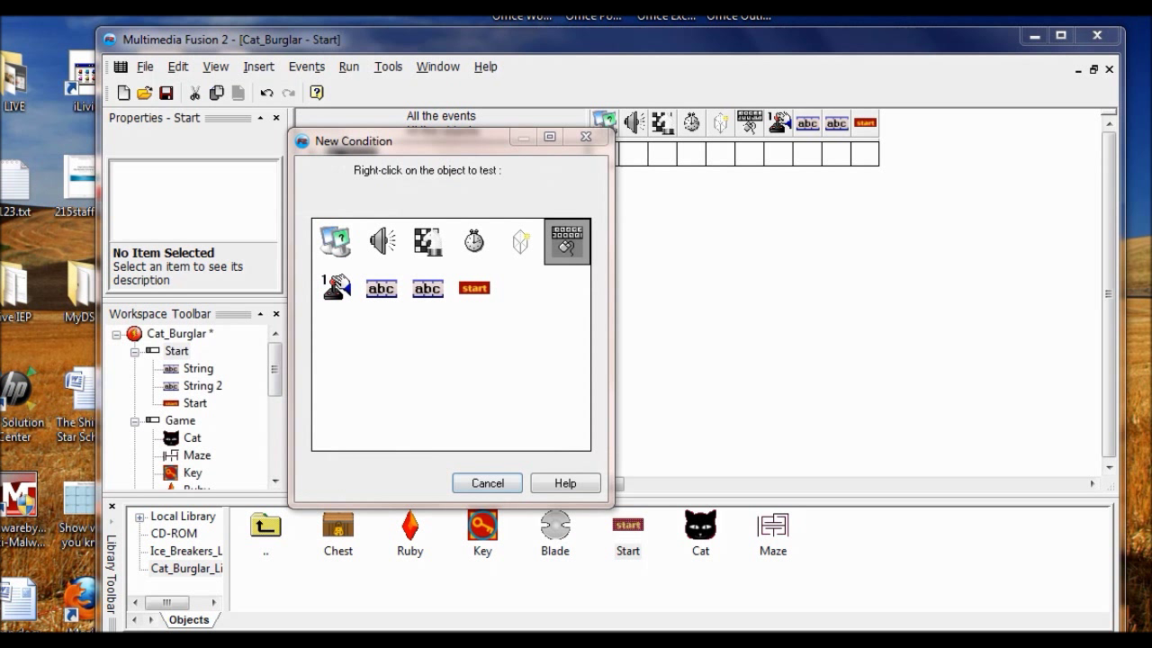
Add a Start frame condition for a left single-click on start, with a Next frame action
right_click(568, 230)
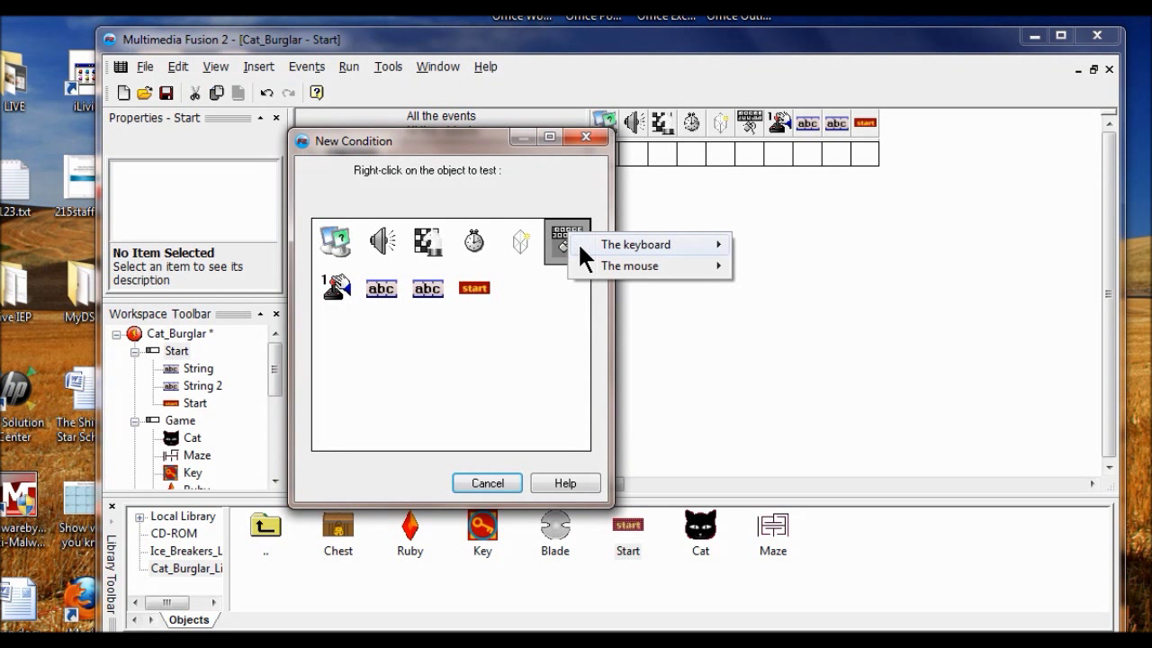
mouse_move(601, 267)
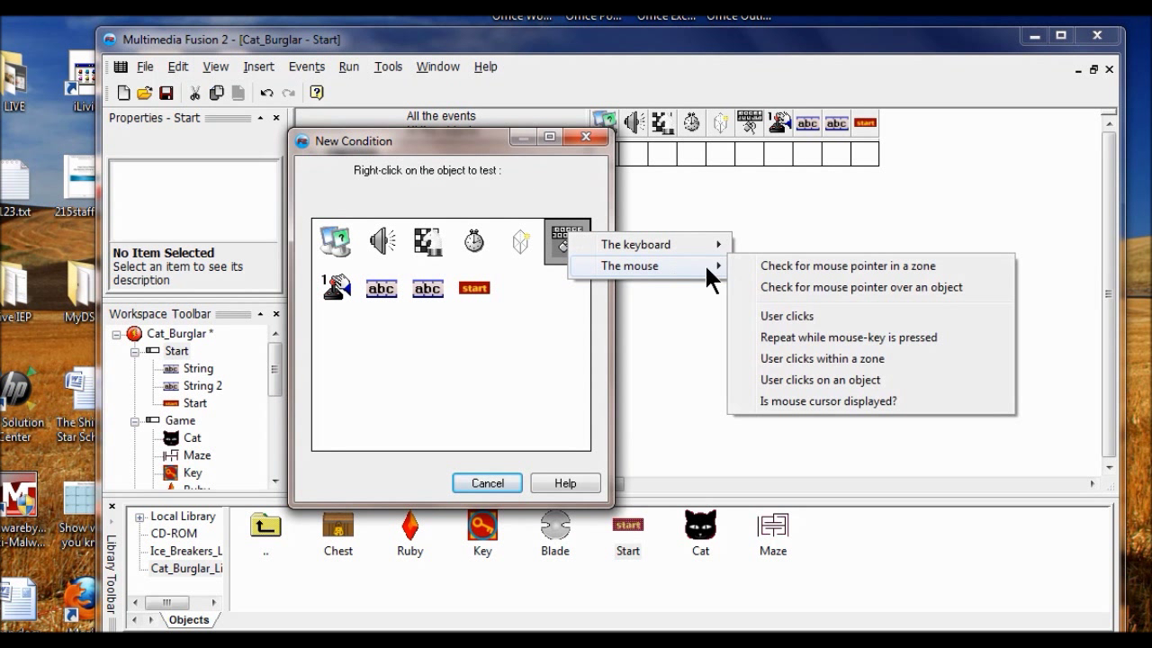
click(804, 380)
drag(726, 191, 355, 132)
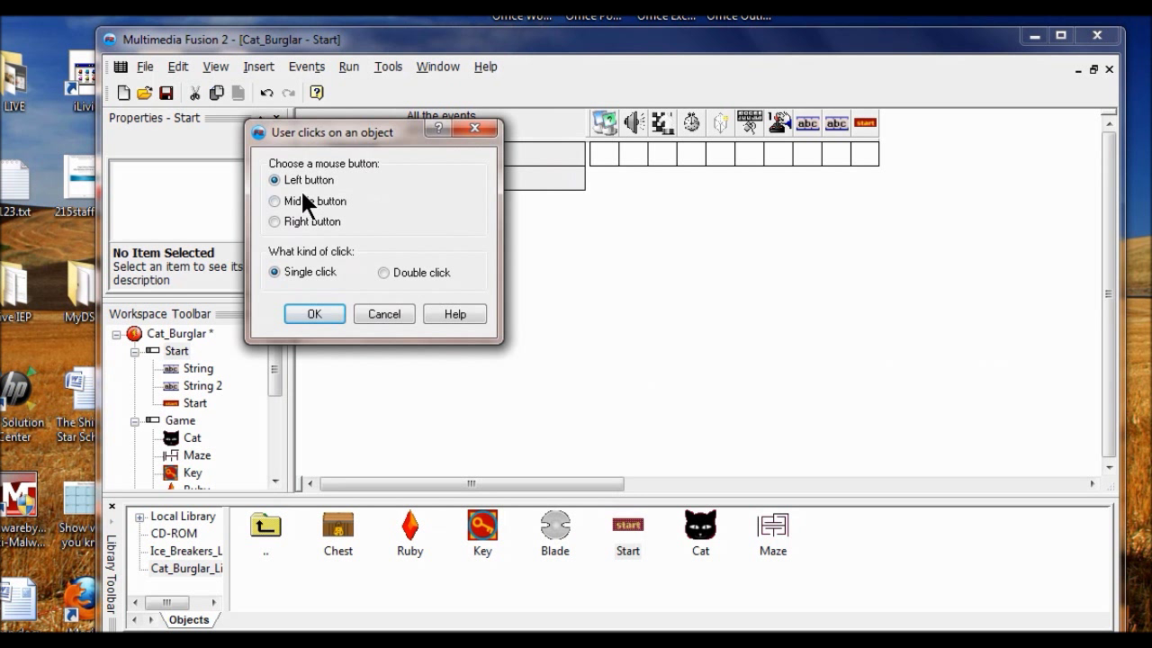
click(314, 313)
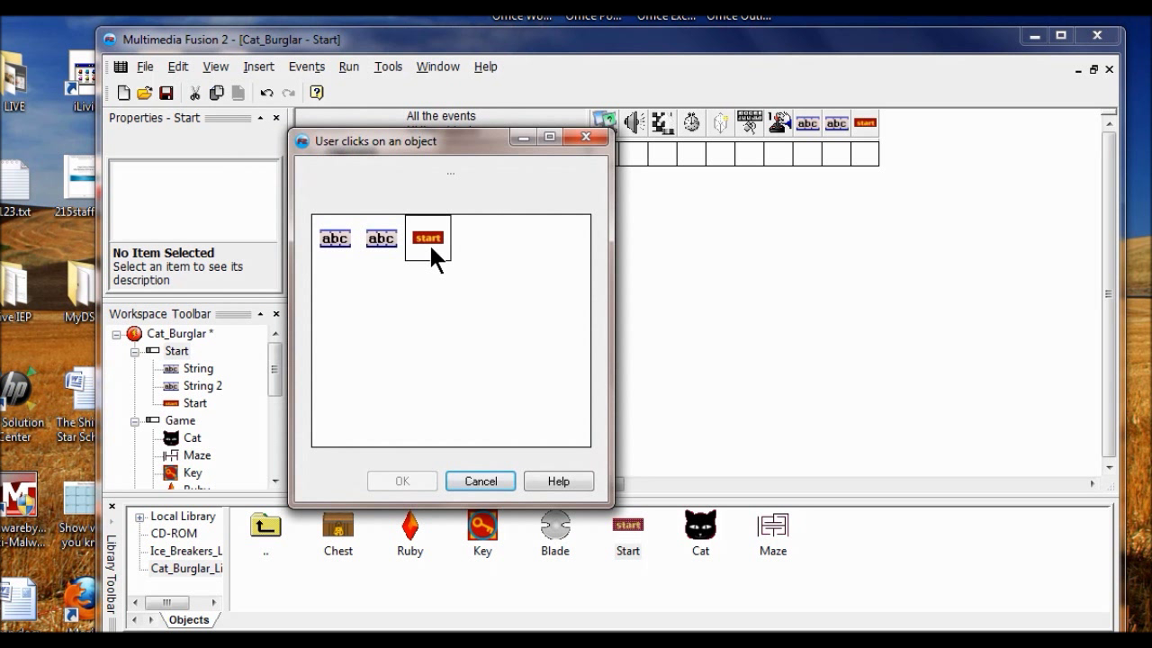
click(430, 241)
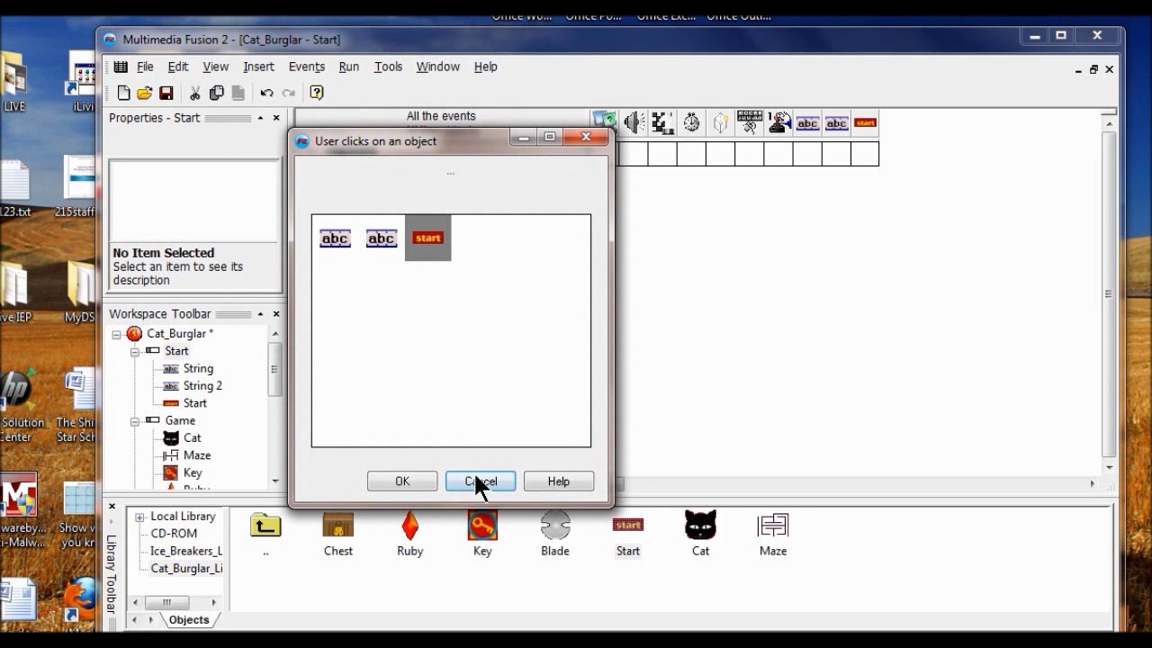
click(402, 481)
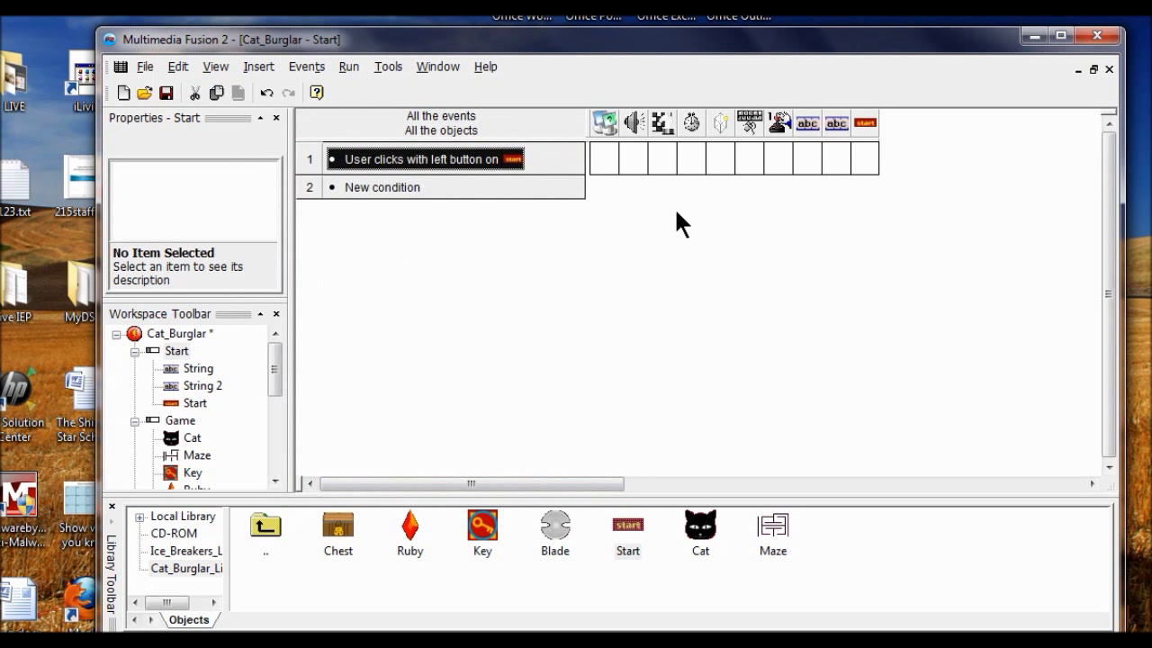
right_click(660, 162)
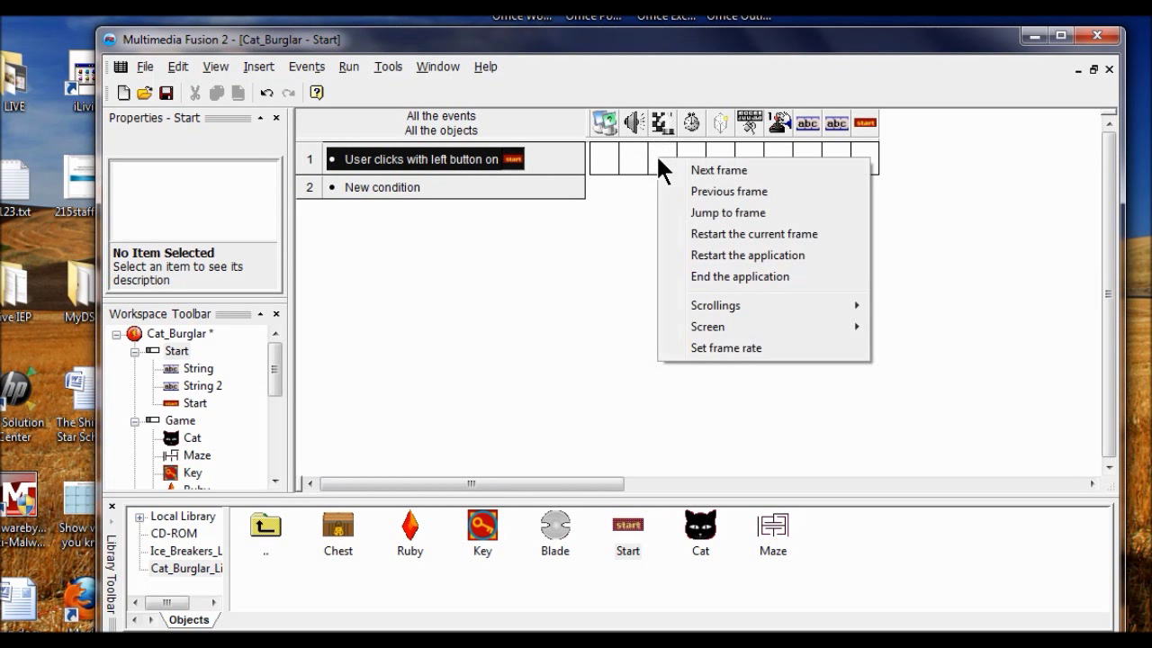
click(704, 173)
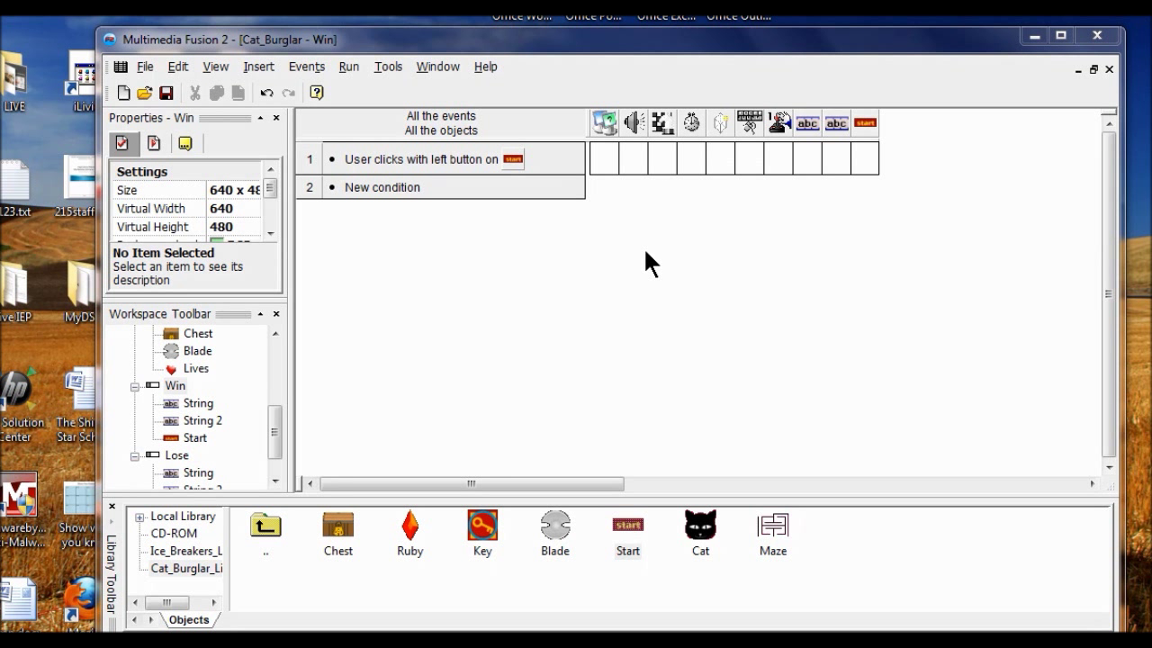
Change the Win frame's event 1 action to Restart the application, then open the Lose frame
click(660, 159)
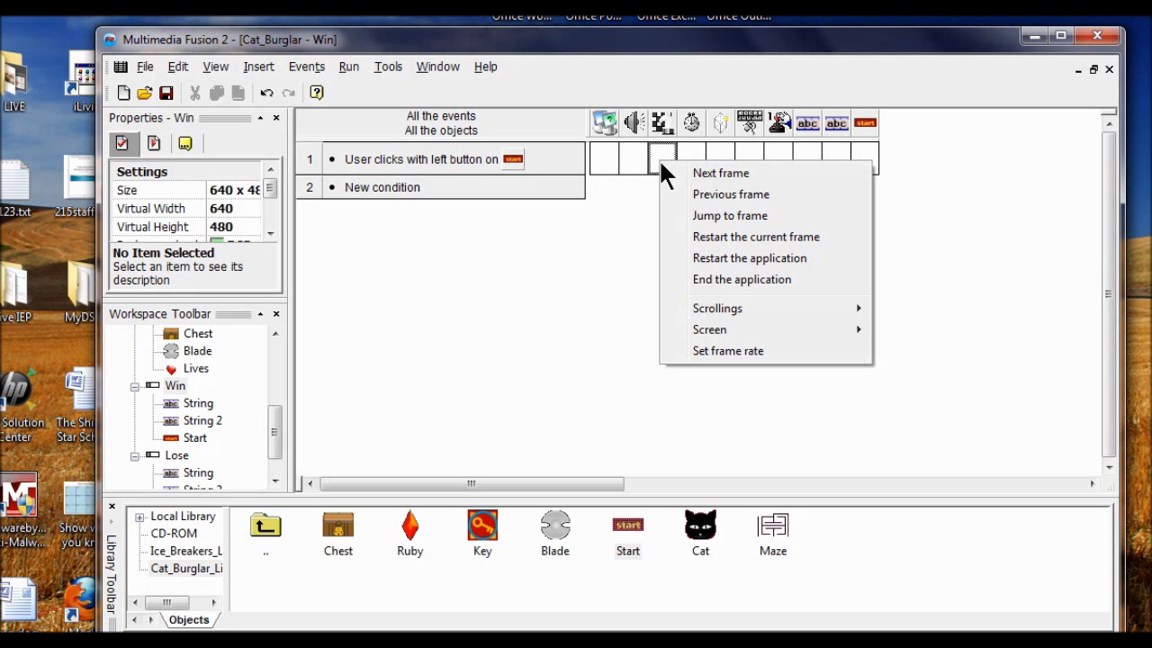
click(716, 258)
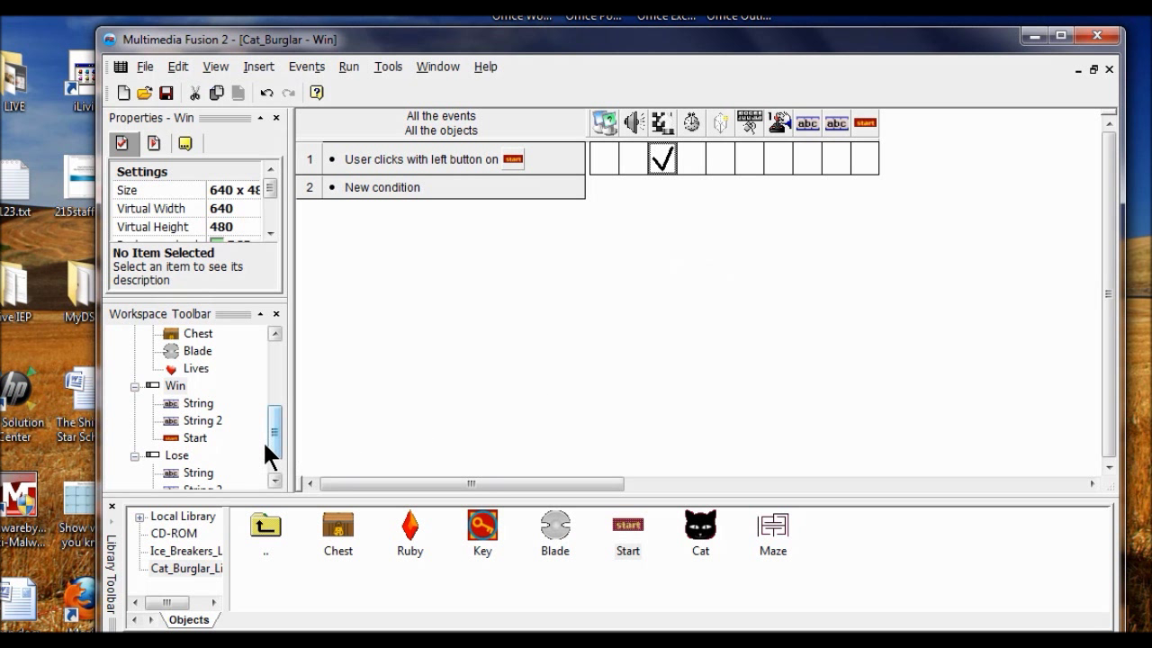
drag(272, 438, 276, 452)
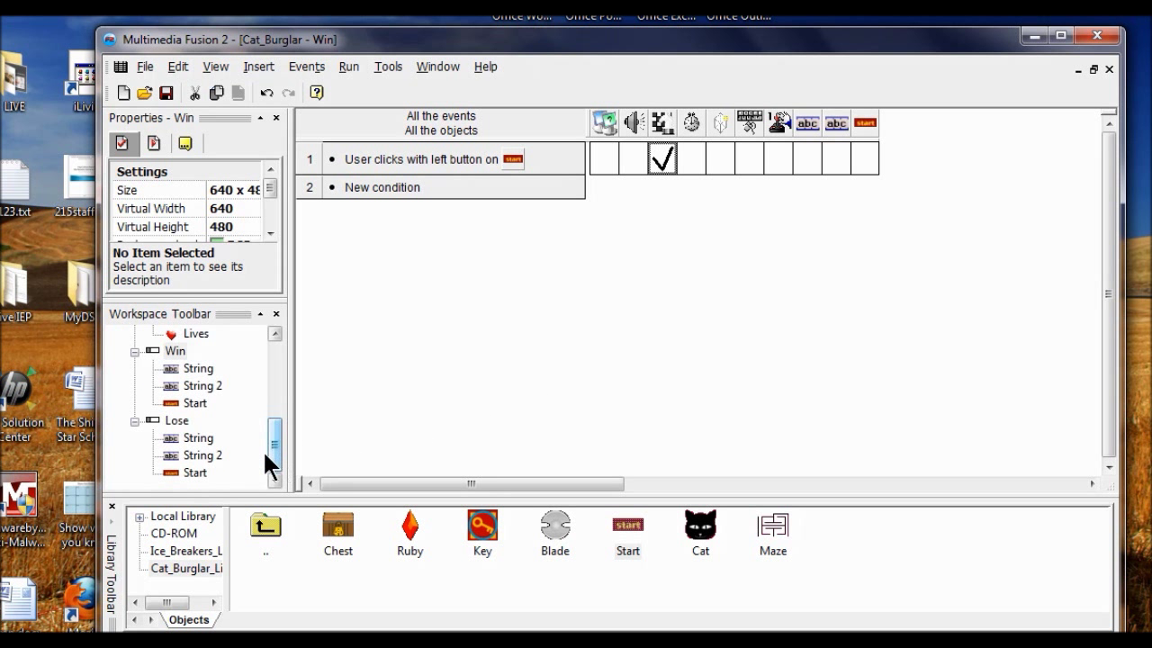
double_click(176, 419)
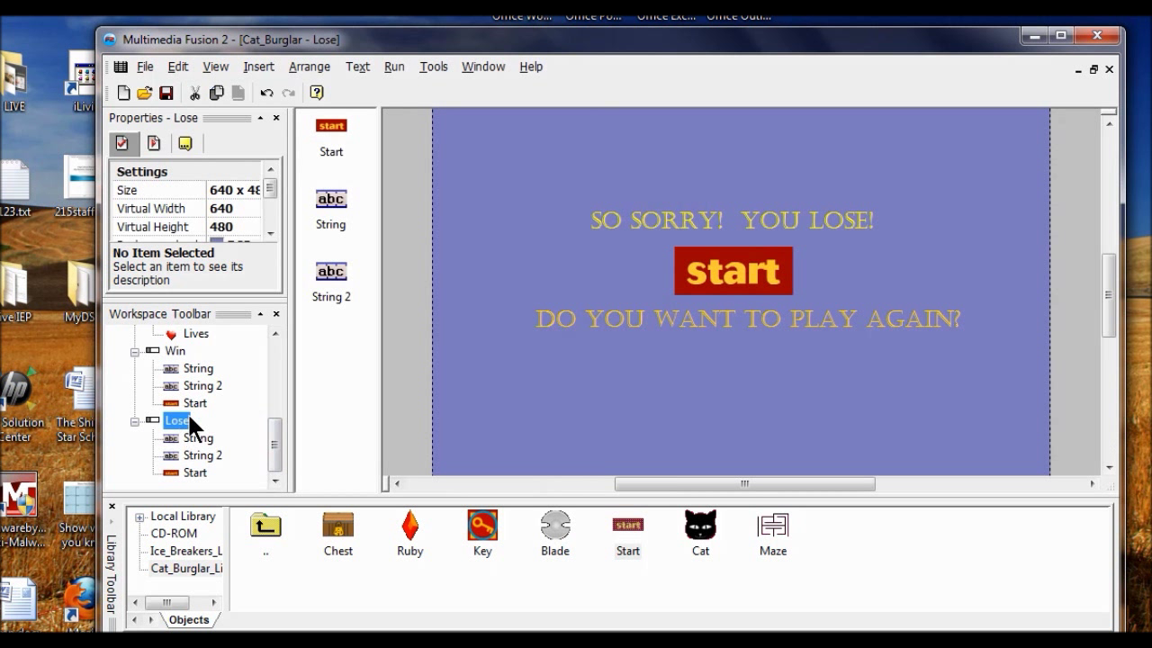
In the Lose frame's event editor, add a left single-click on the start object condition
click(223, 66)
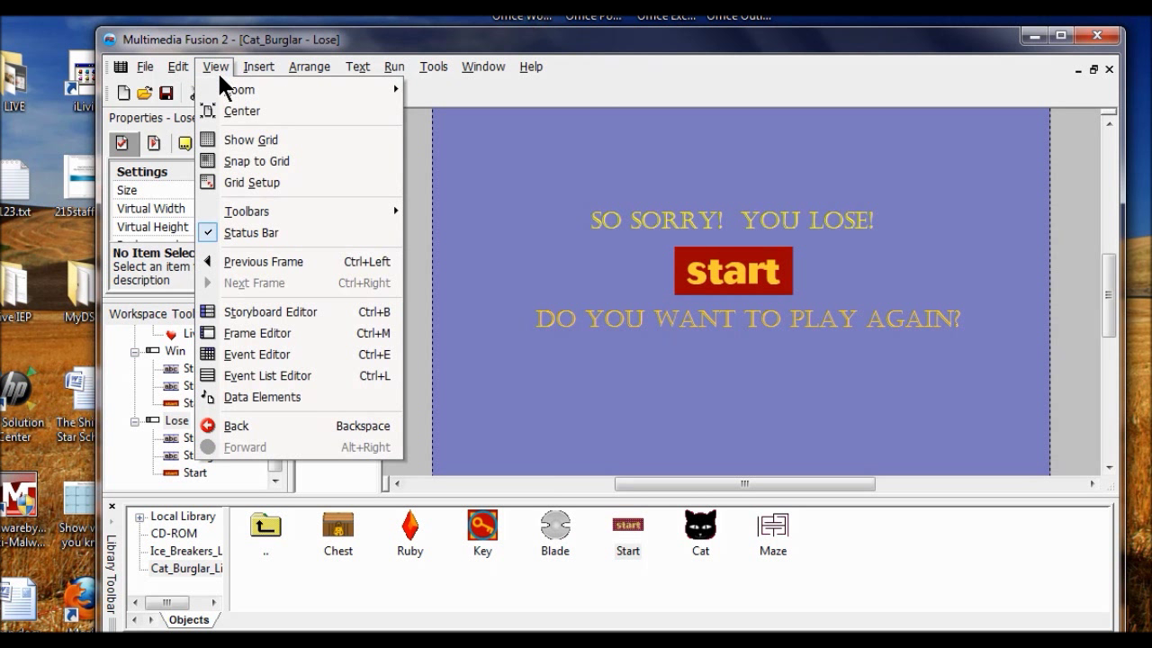
click(264, 354)
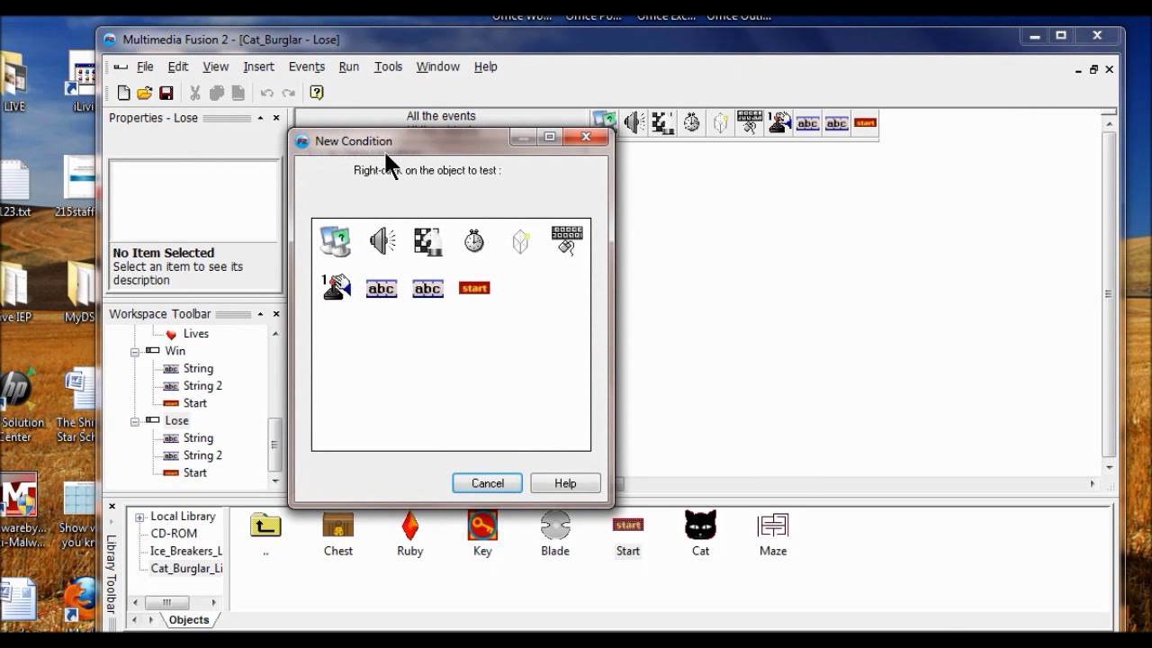
right_click(573, 238)
mouse_move(620, 278)
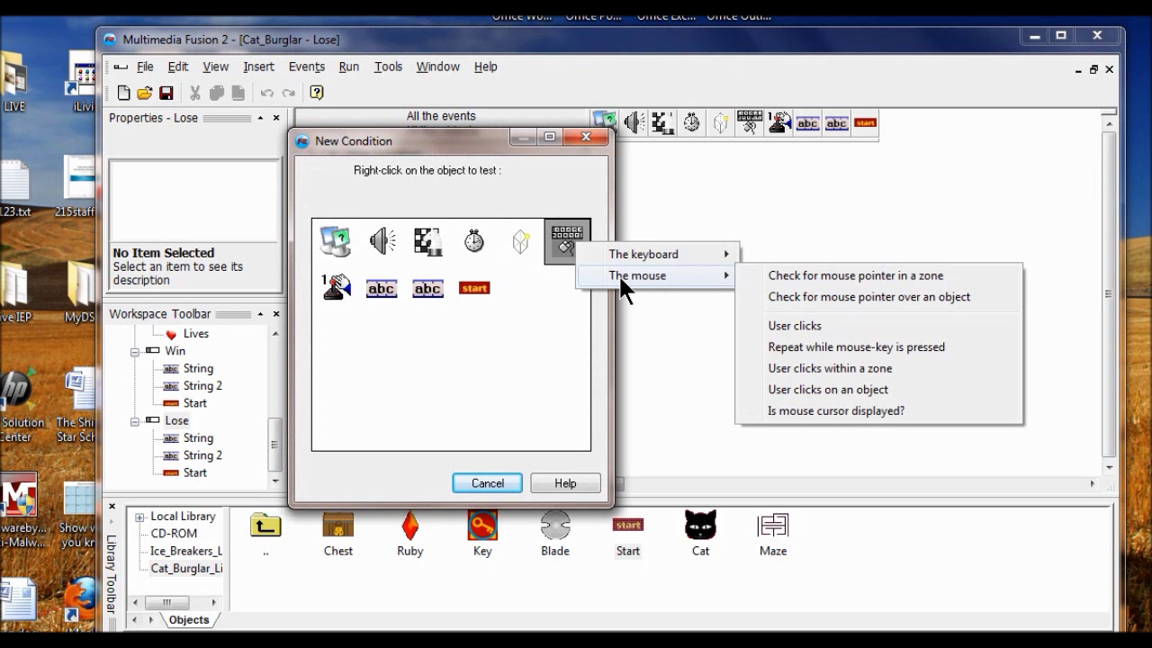
click(831, 390)
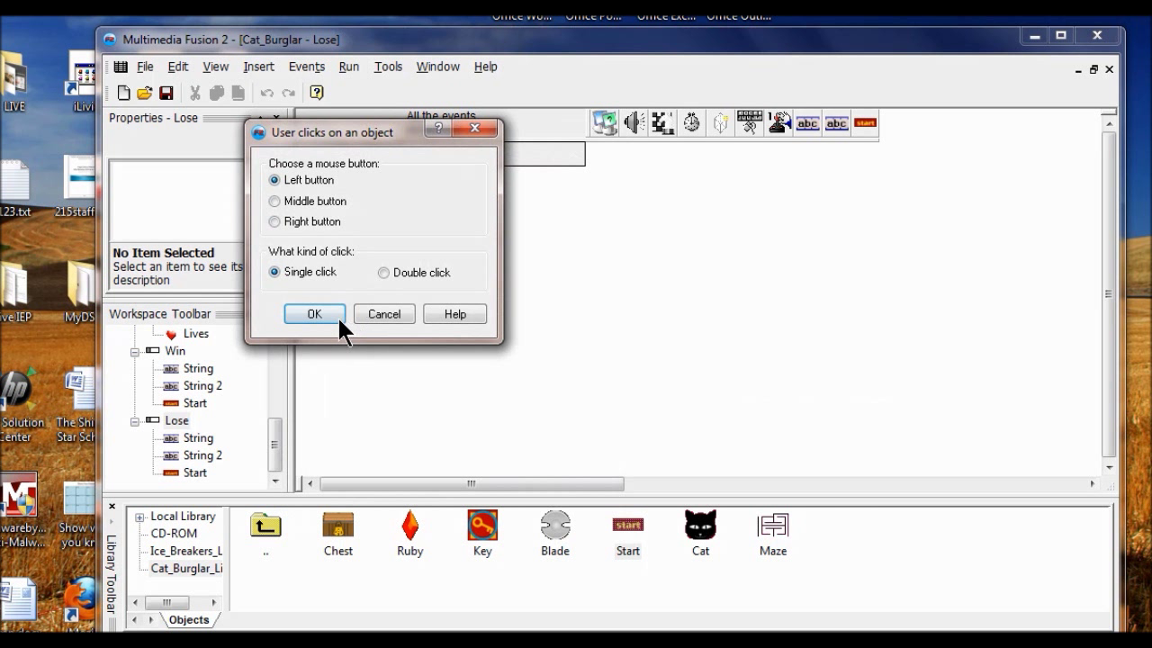
click(315, 313)
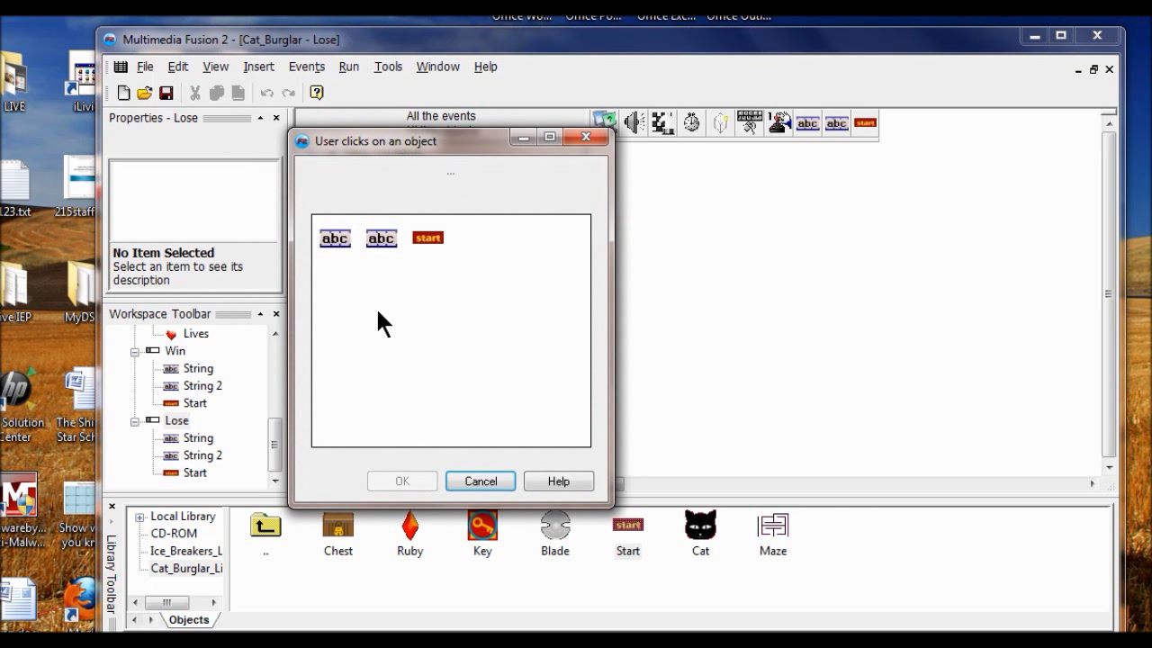
click(428, 248)
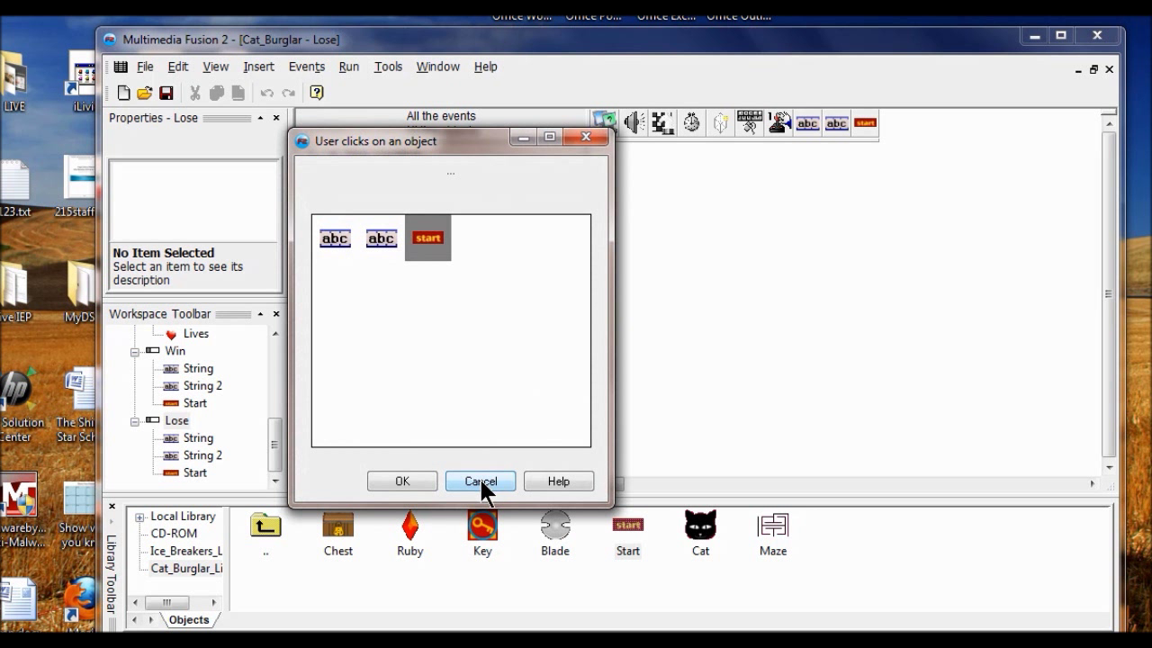
click(421, 481)
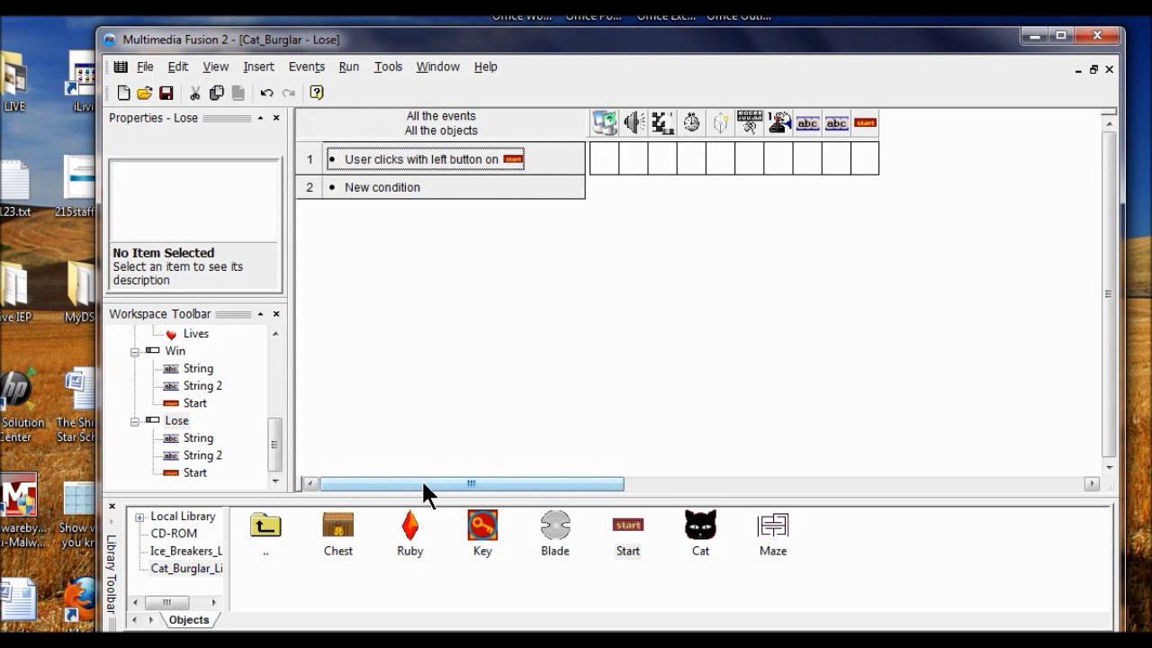
Set event 1's storyboard action to Restart the application
click(661, 162)
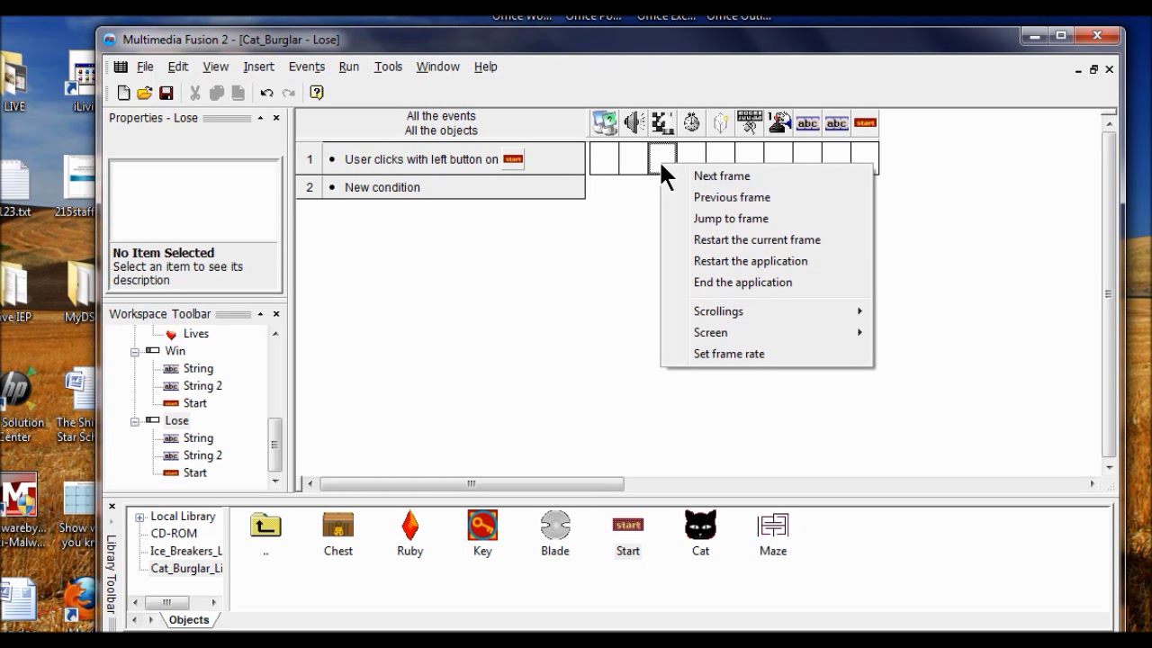
click(717, 263)
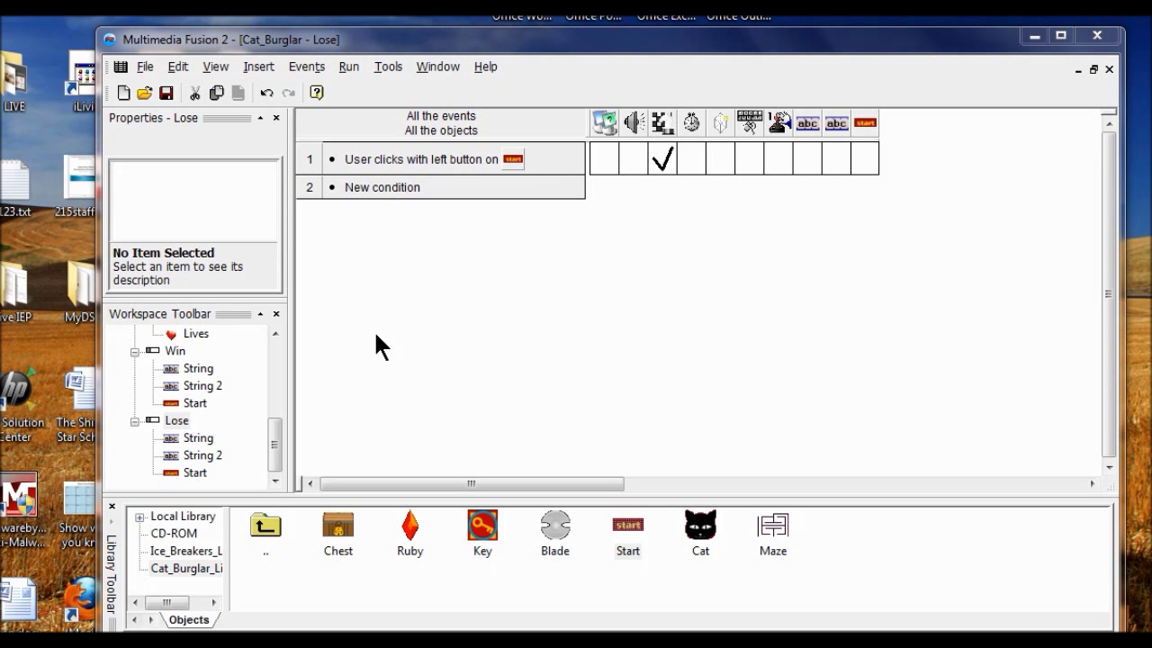
drag(276, 438, 276, 391)
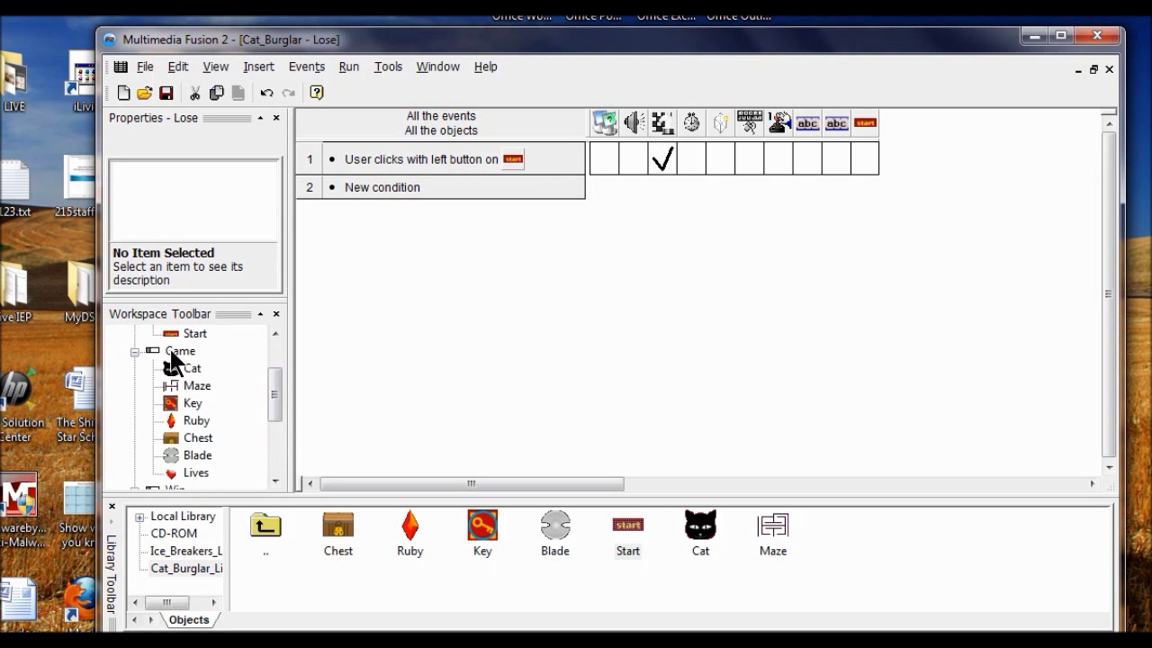
In the Game frame's event editor, add event 6: Ruby collides with the Cat
double_click(176, 353)
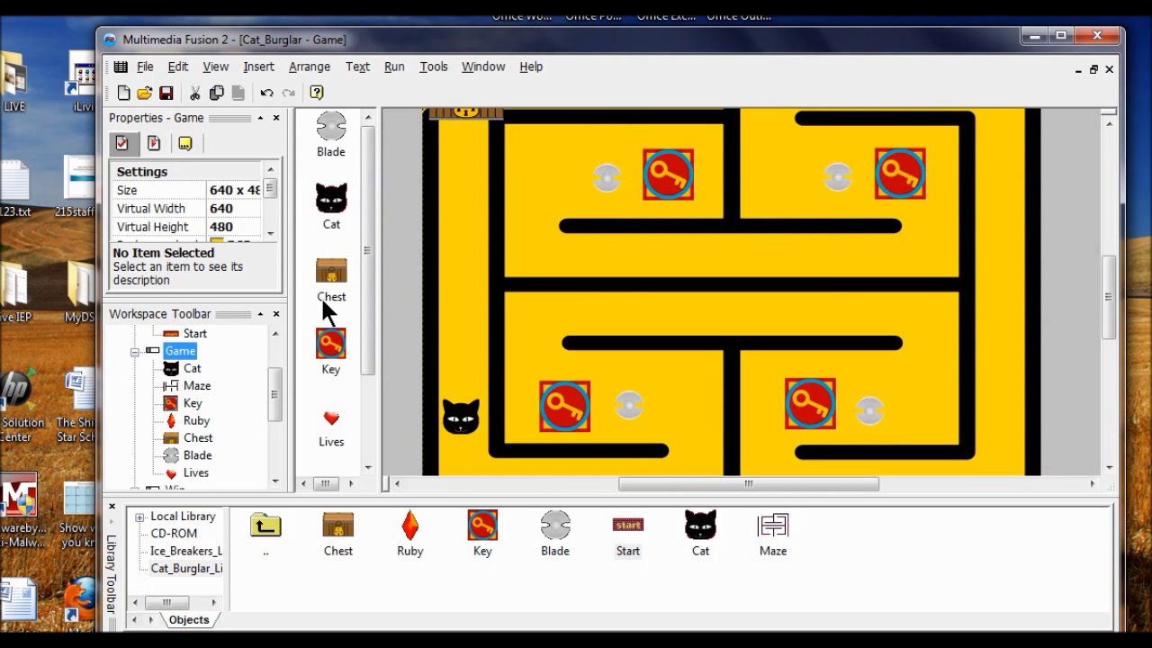
click(216, 66)
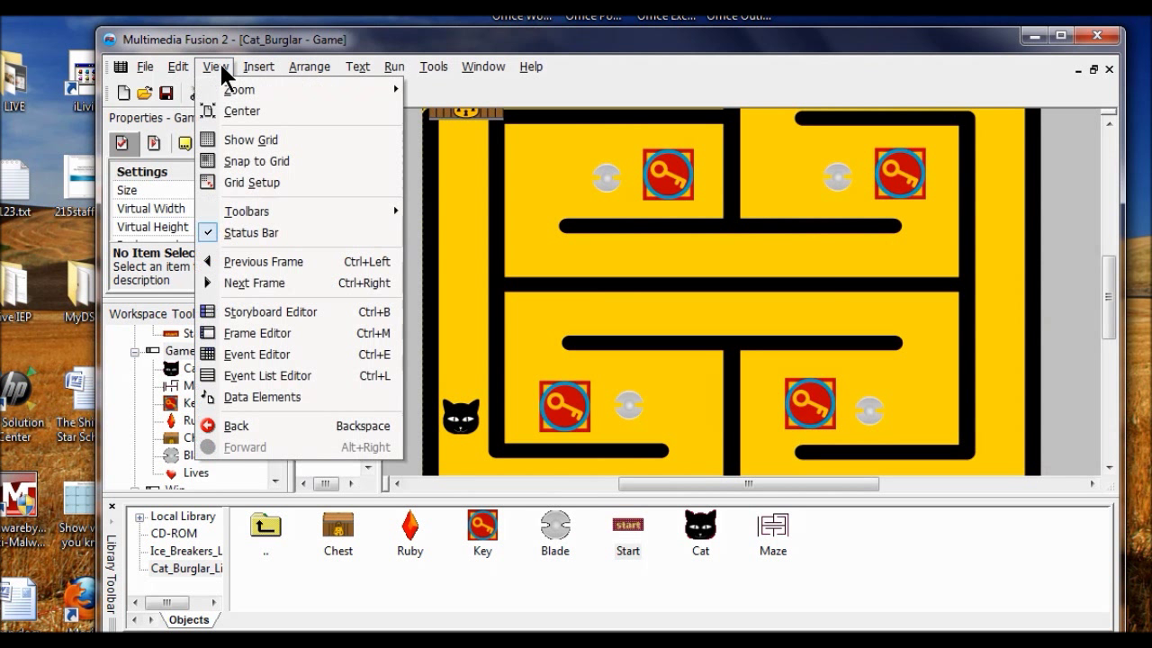
click(277, 352)
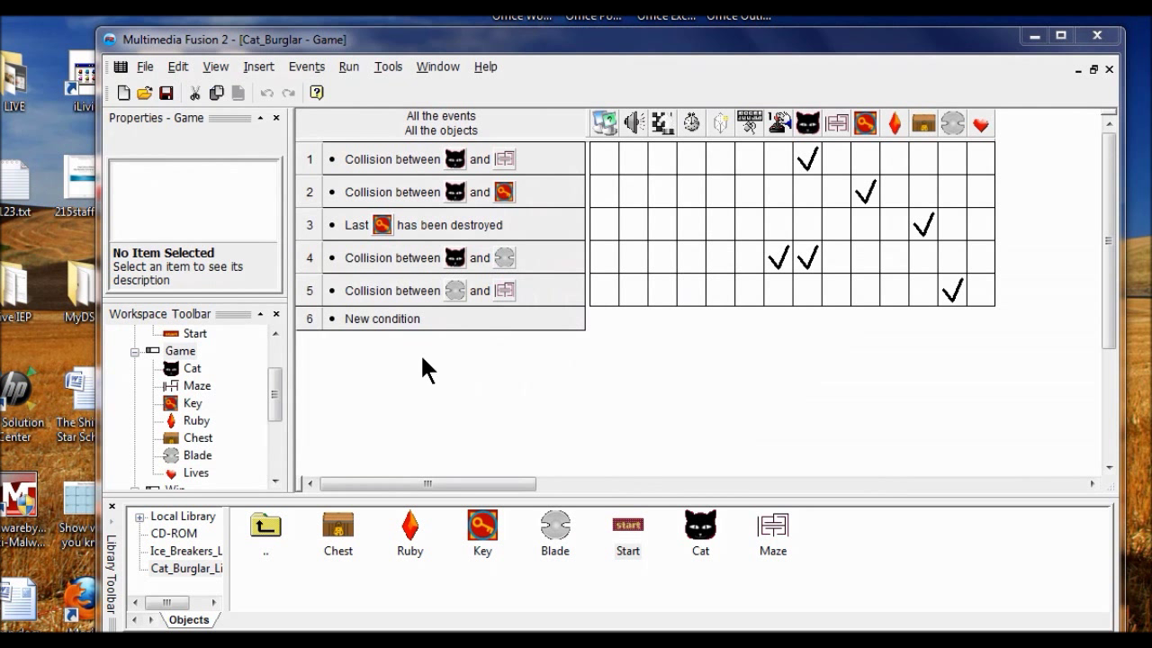
double_click(389, 320)
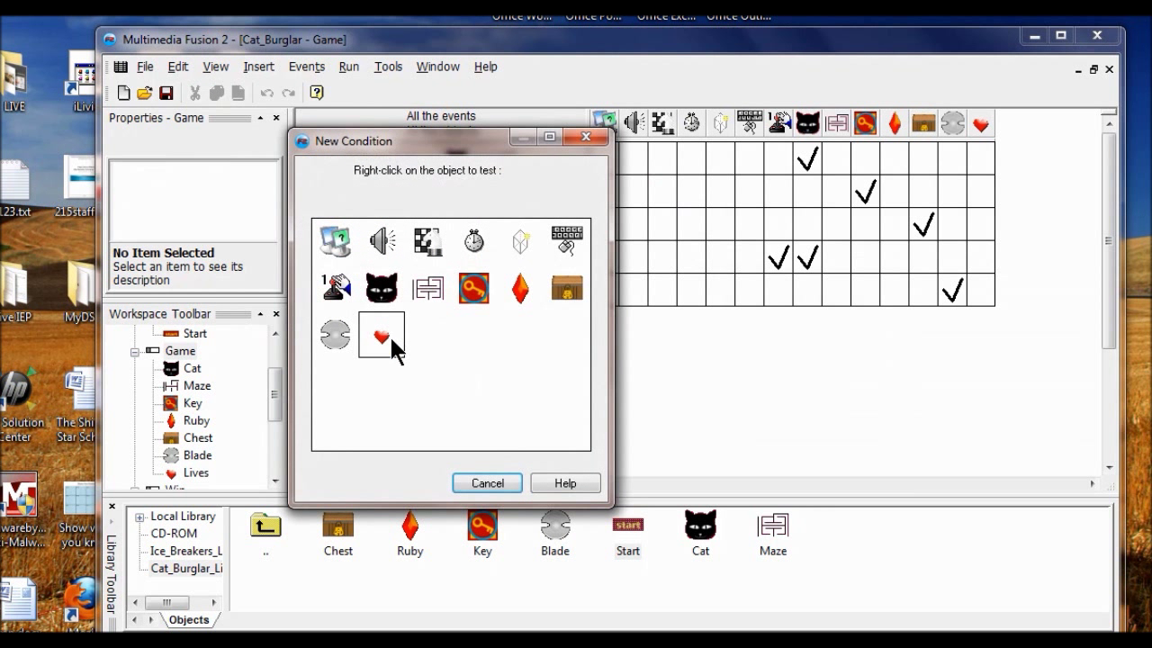
right_click(515, 288)
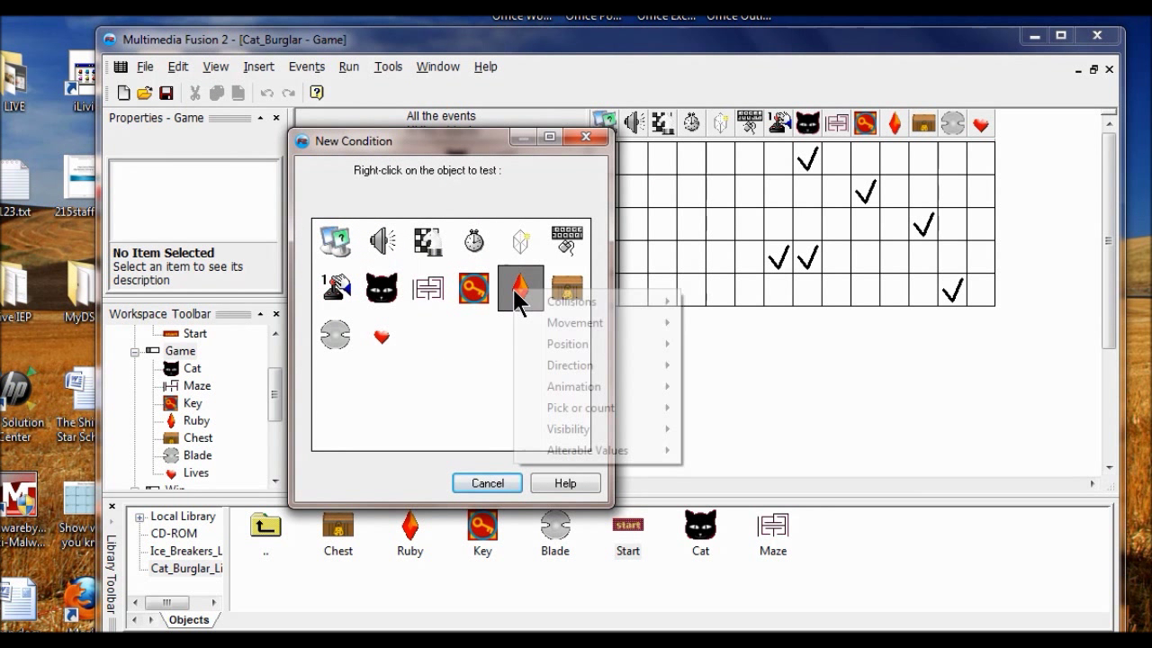
mouse_move(556, 302)
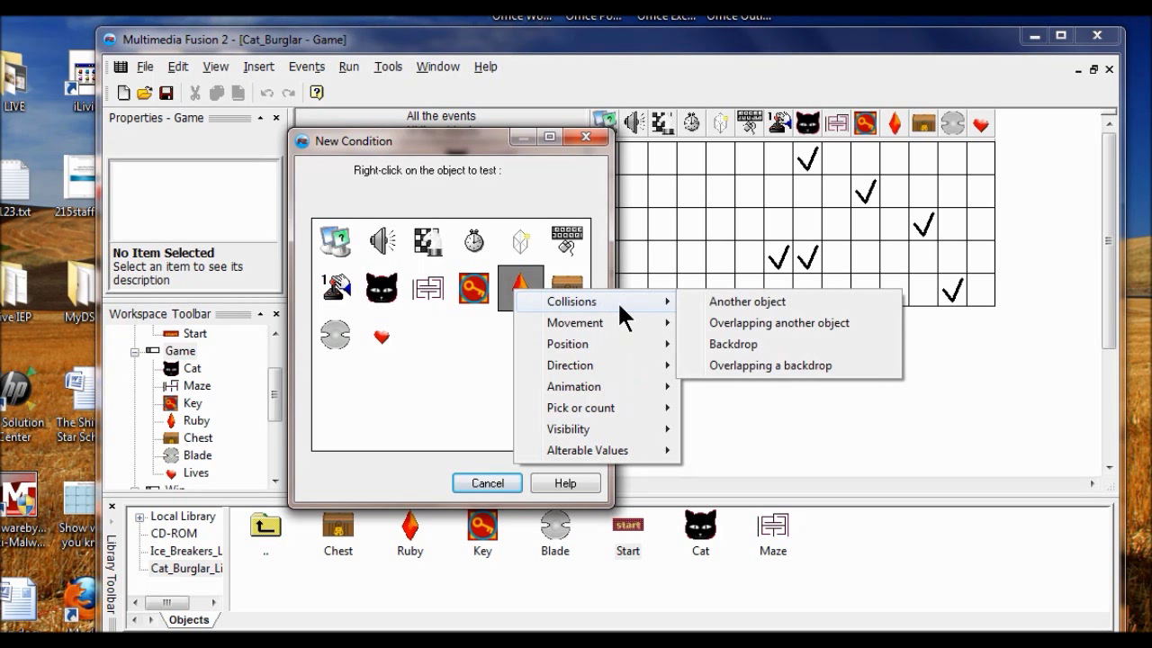
click(710, 299)
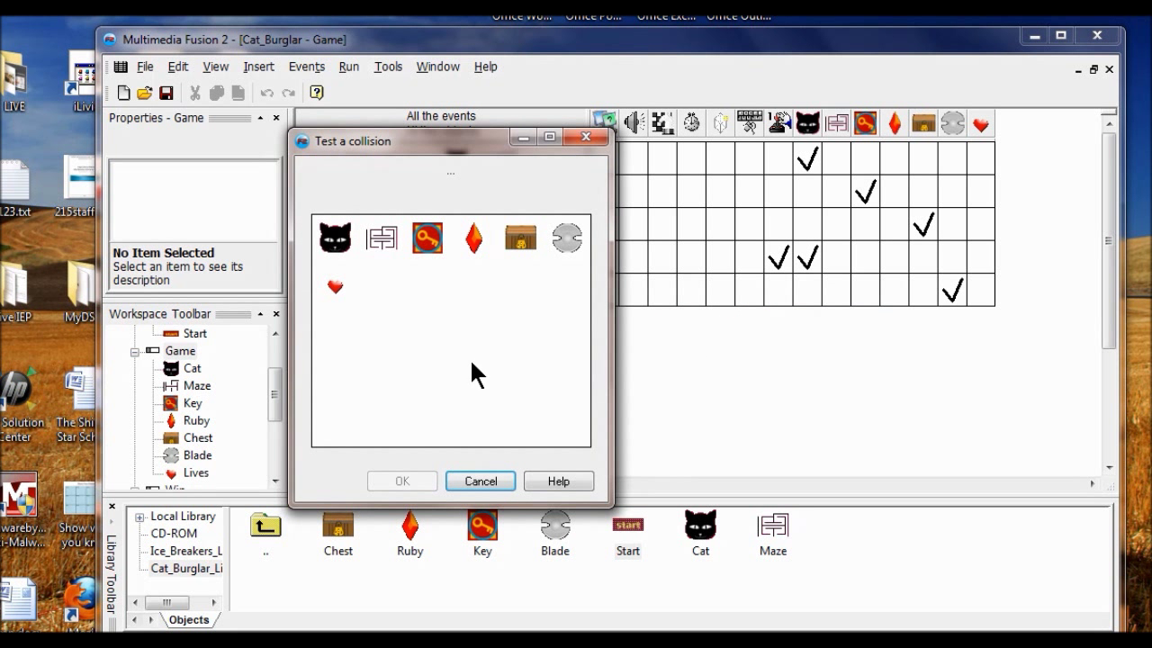
click(334, 239)
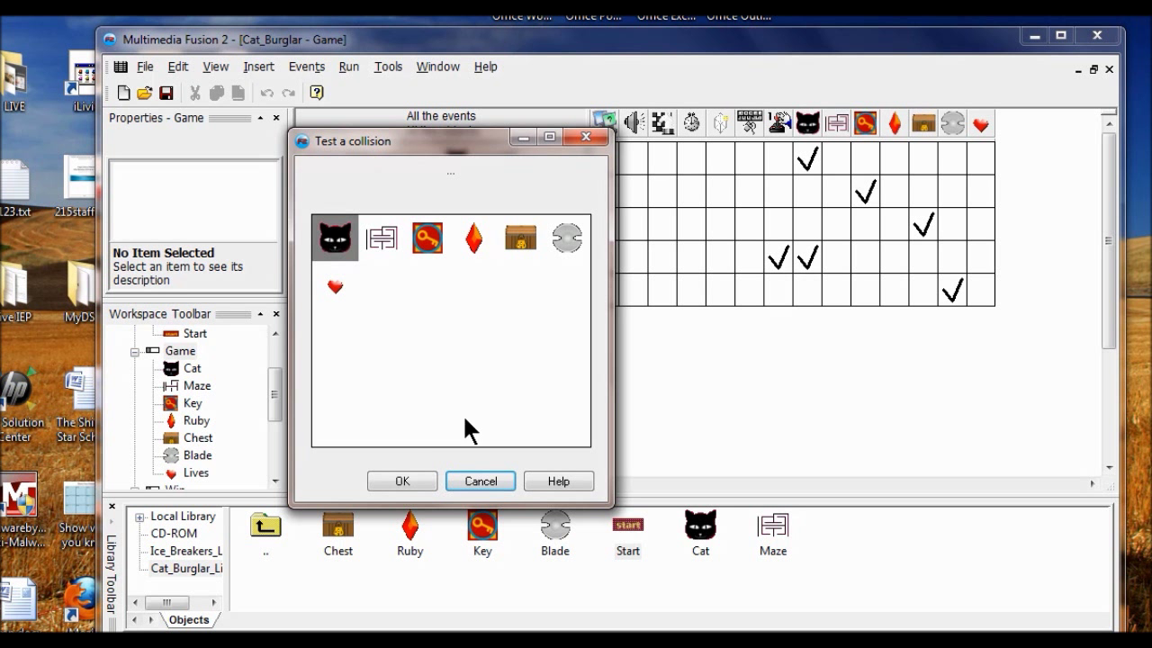
click(402, 482)
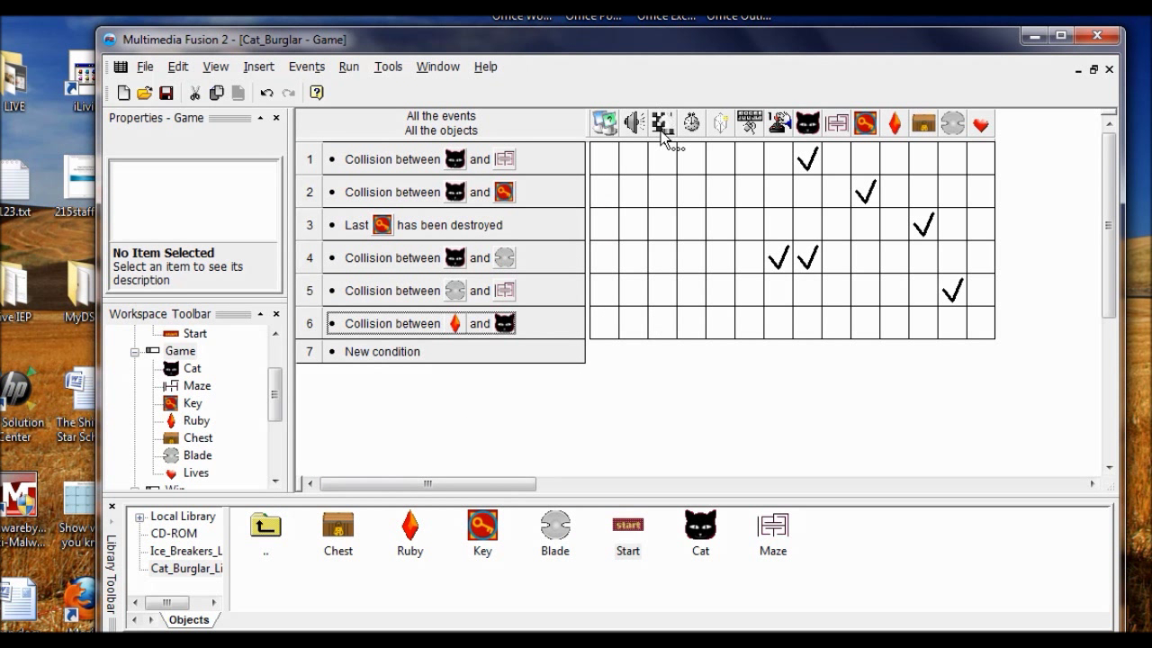
Set the Ruby–Cat event's storyboard action to Next frame
click(659, 327)
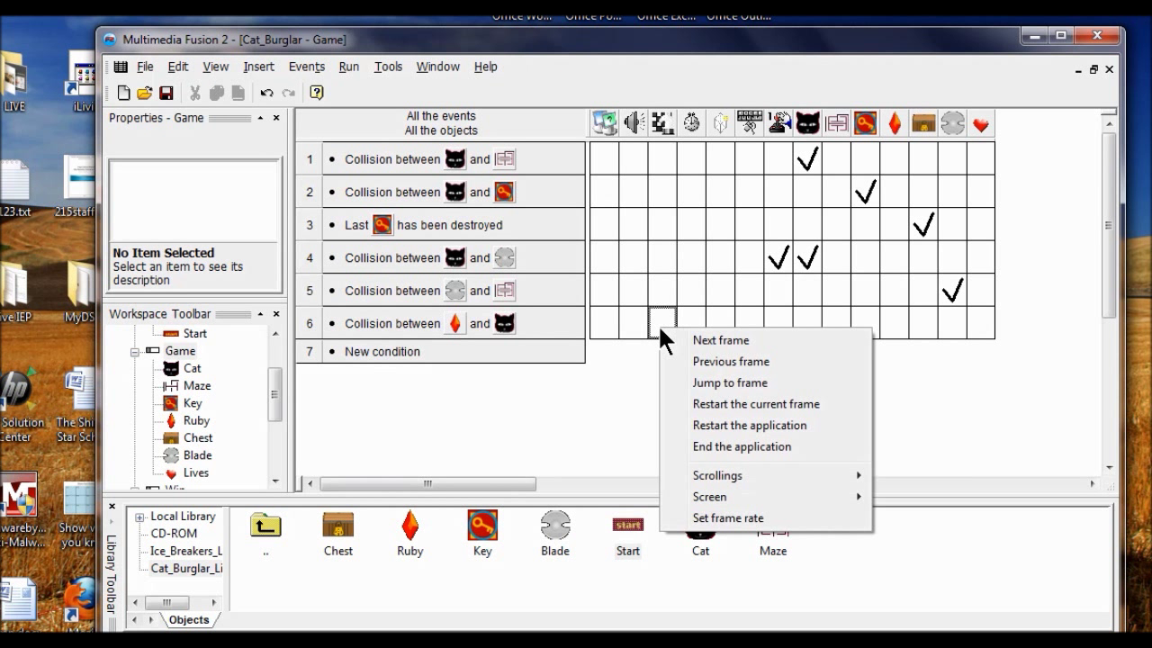
click(706, 342)
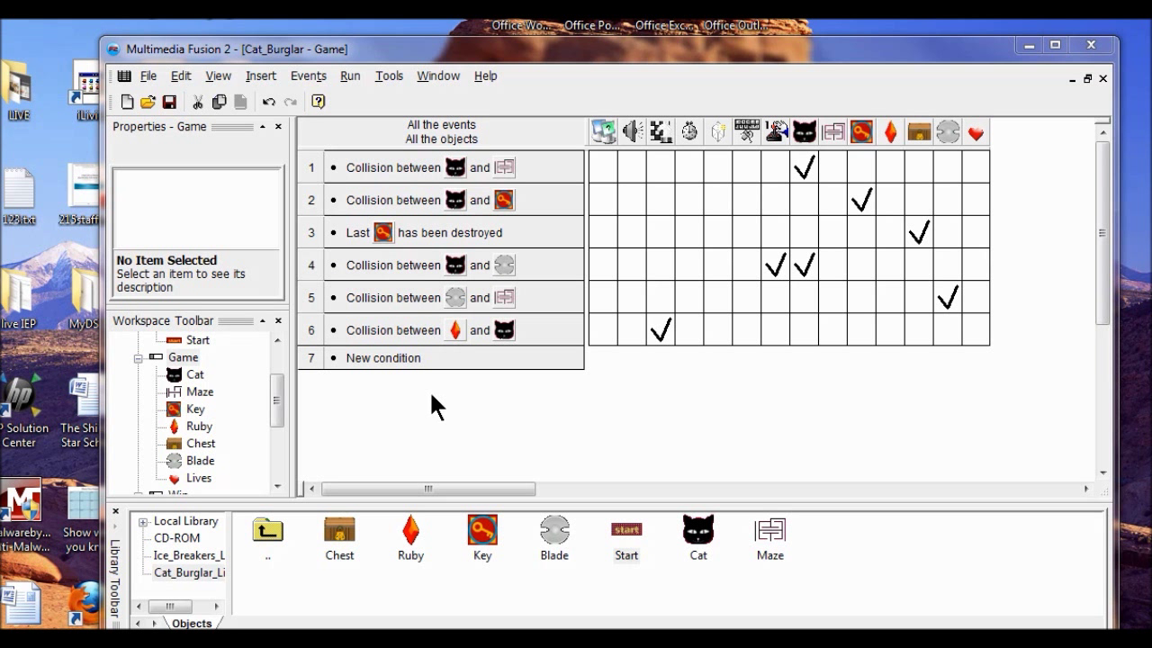
click(381, 360)
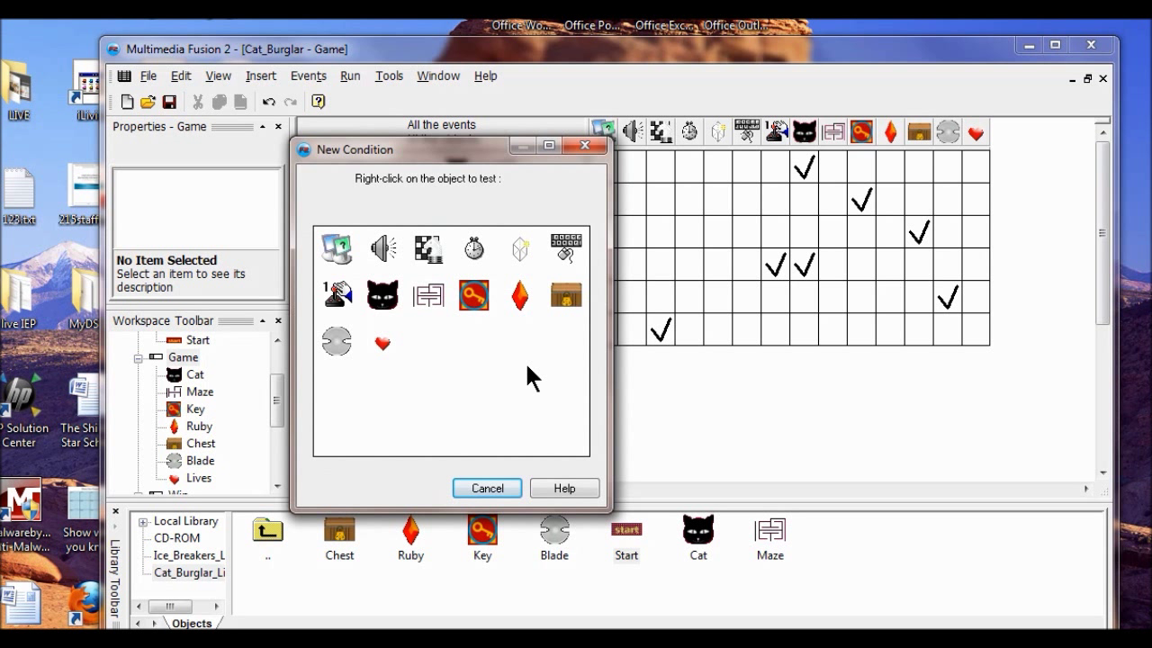
Add event 7 with the condition player's number of lives equals 0
right_click(337, 300)
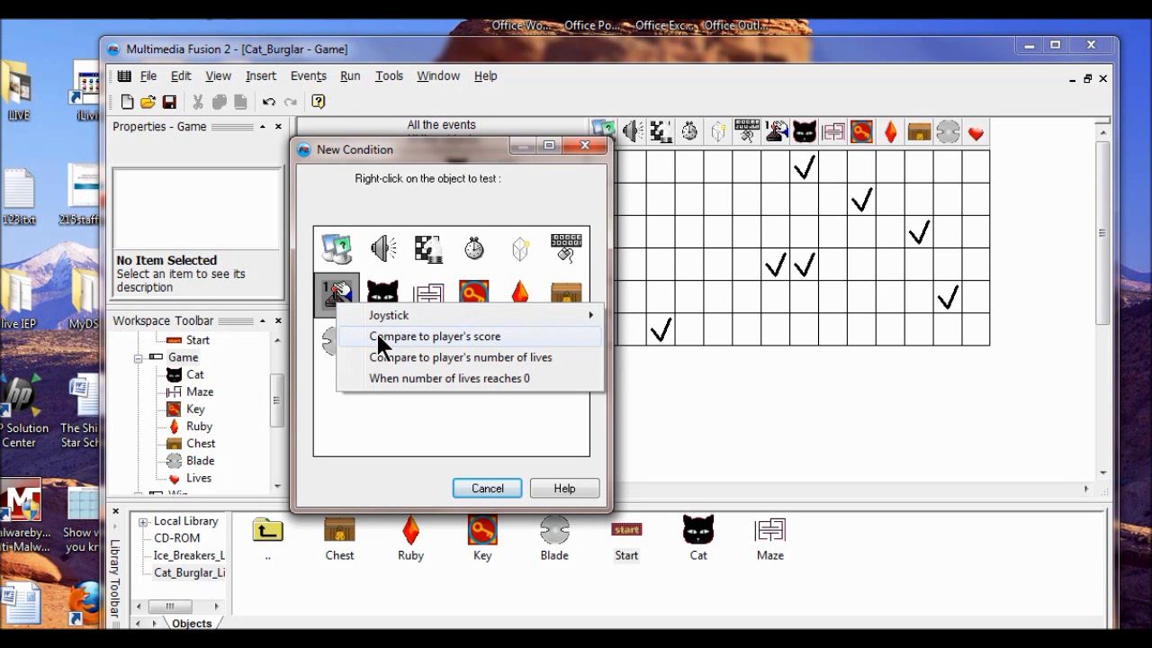
click(402, 357)
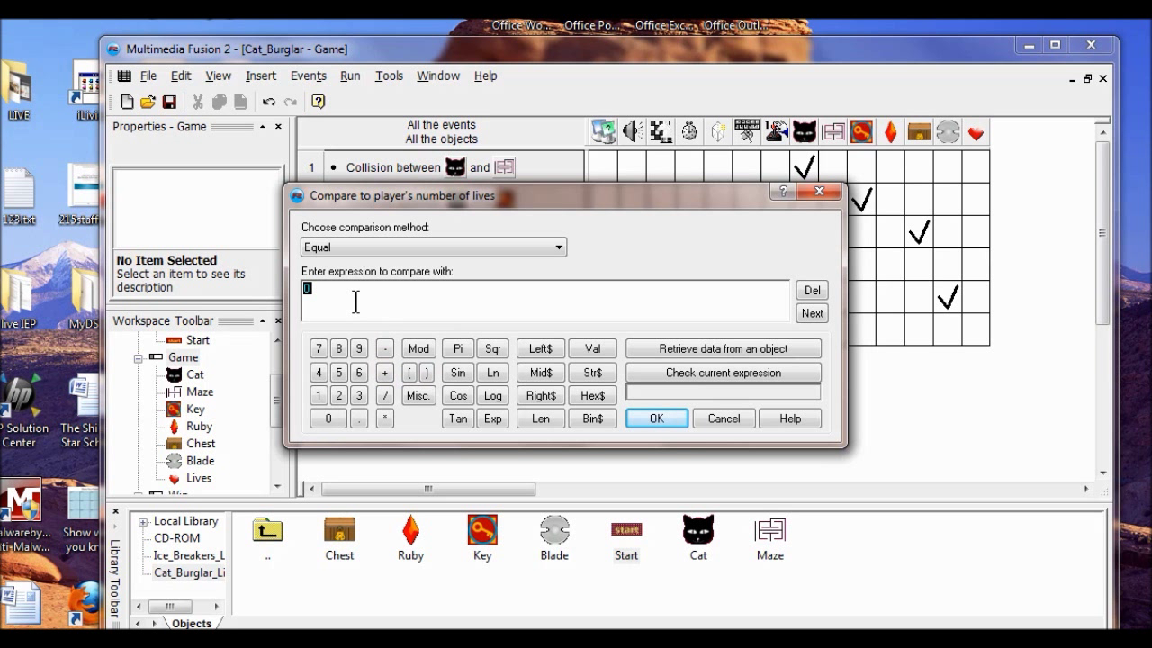
click(654, 419)
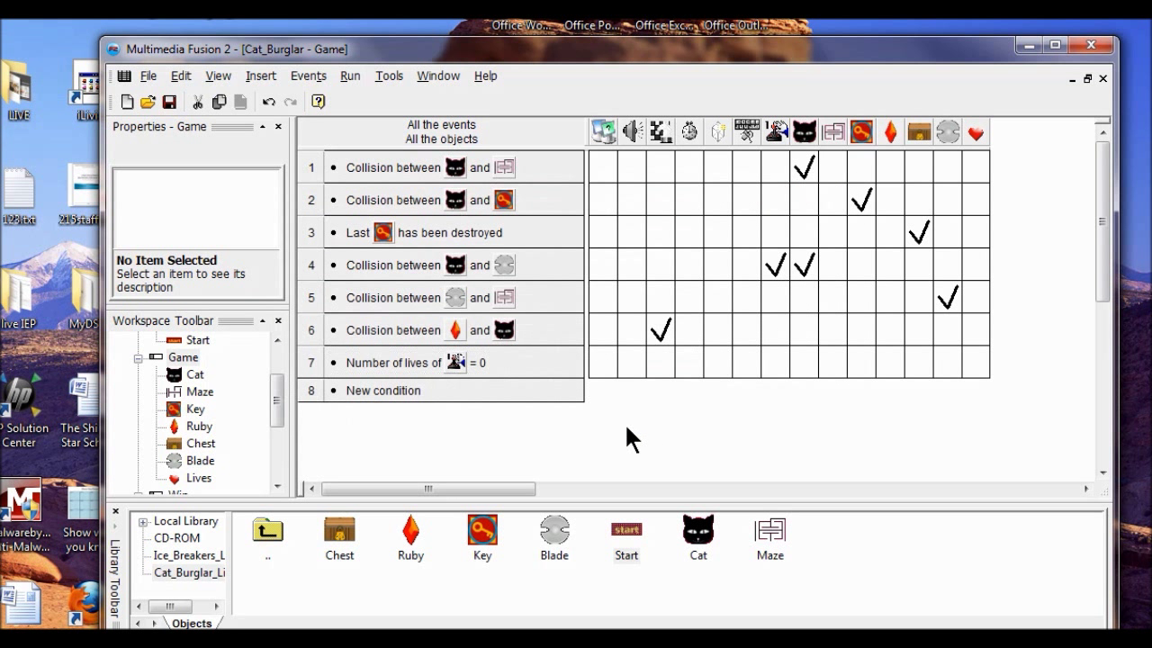
click(441, 375)
Set the lives event's action to jump to Frame 4 - Lose
right_click(653, 364)
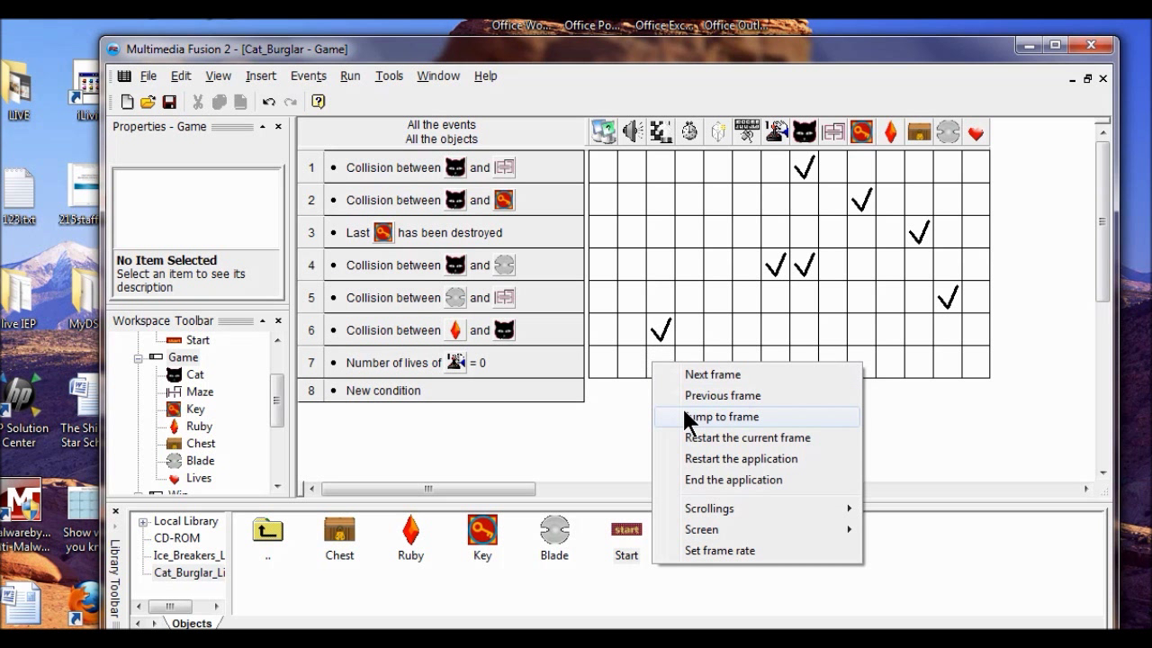
click(684, 416)
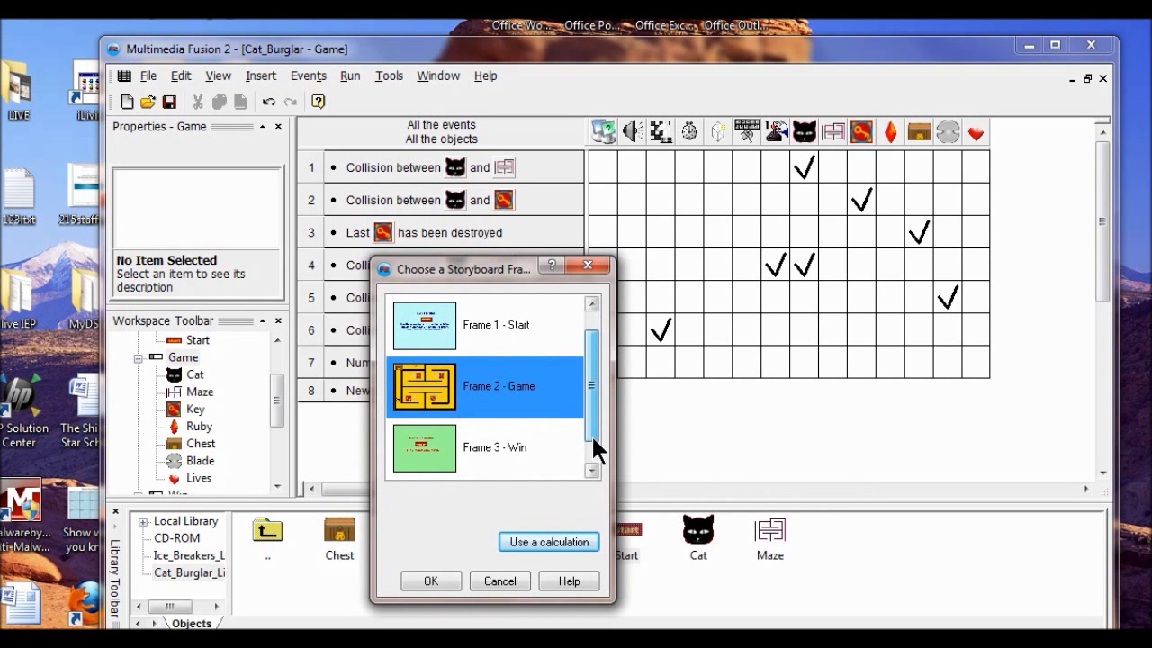
drag(590, 430, 592, 452)
click(430, 449)
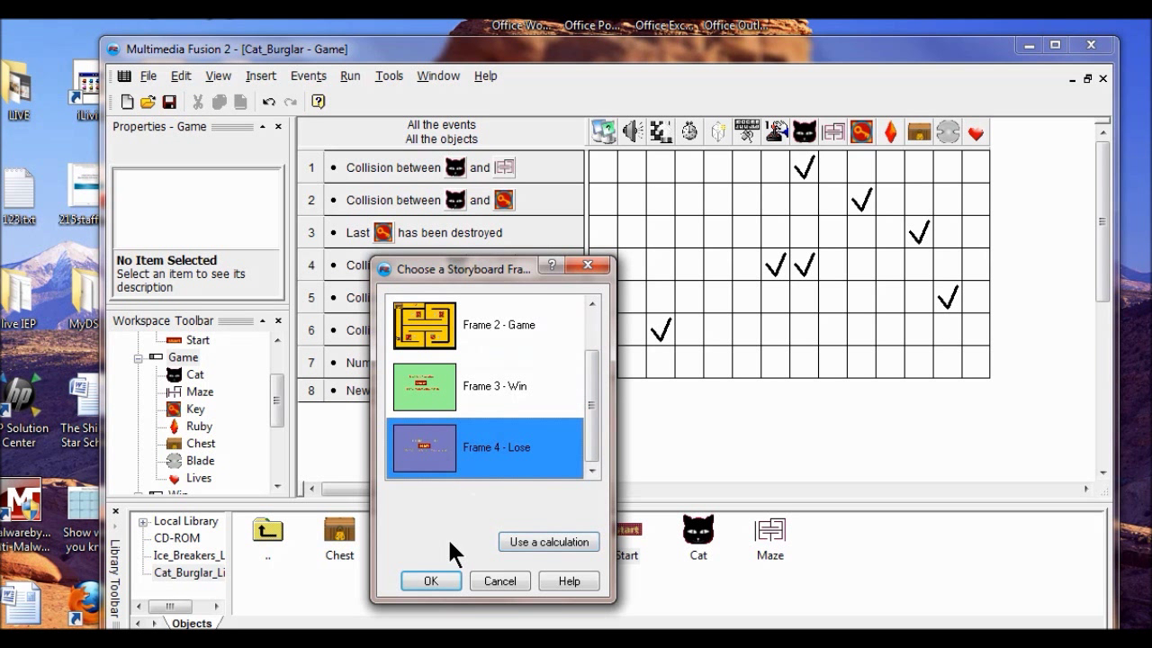
click(439, 580)
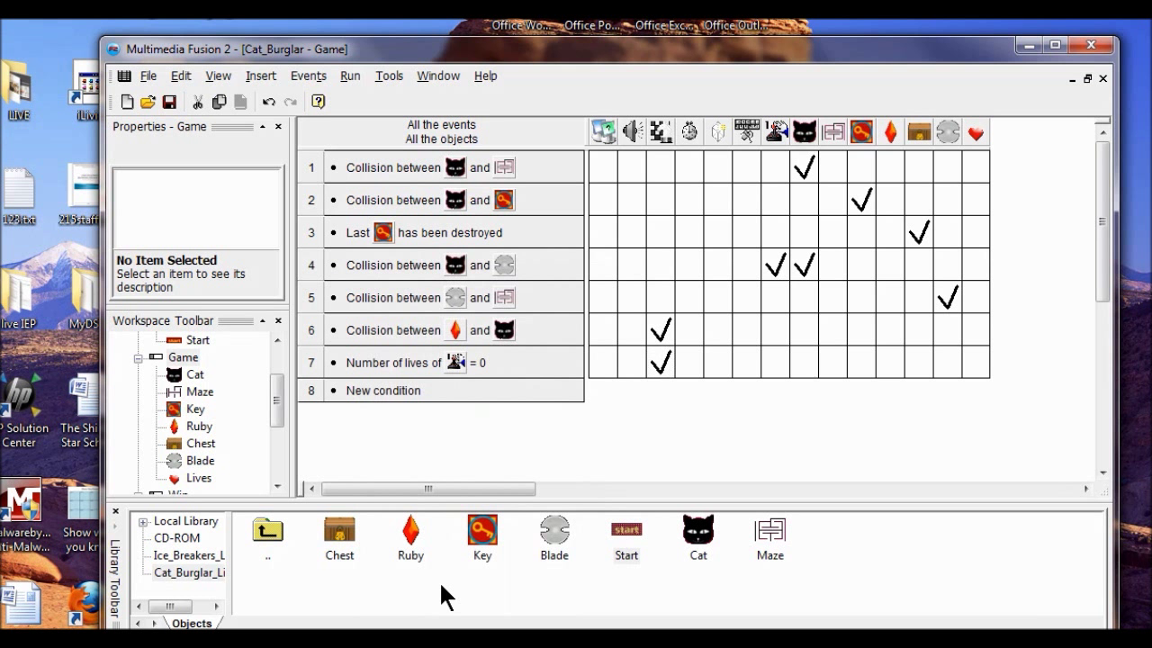
Add event 8 with the condition Cat collides with the Chest
double_click(384, 389)
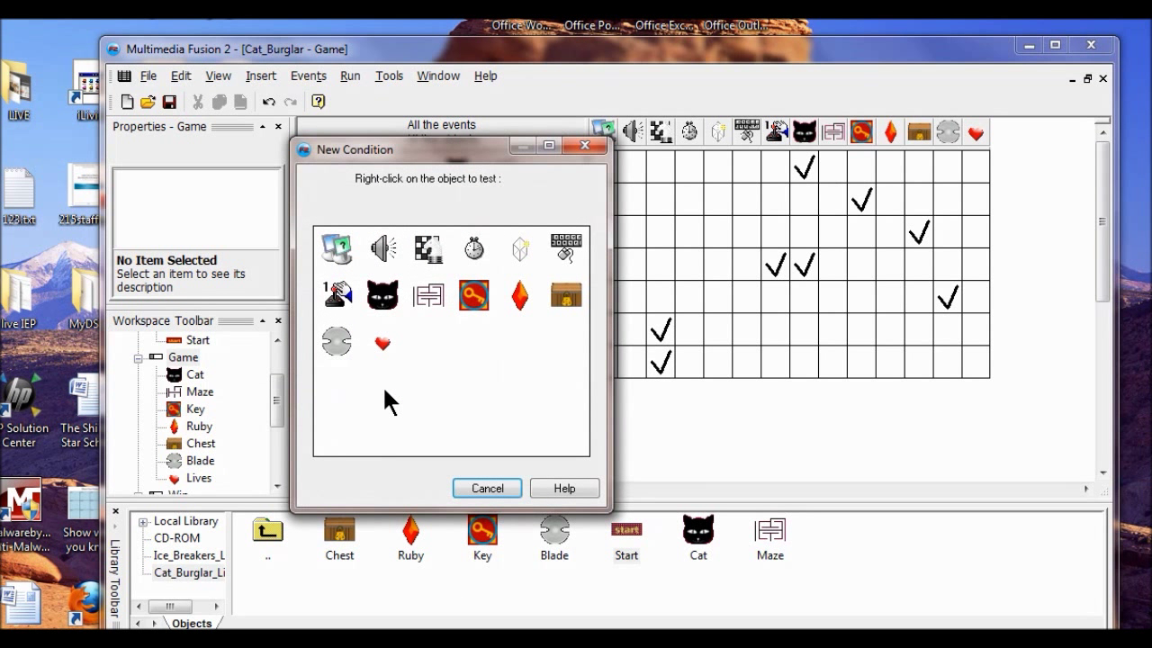
right_click(382, 306)
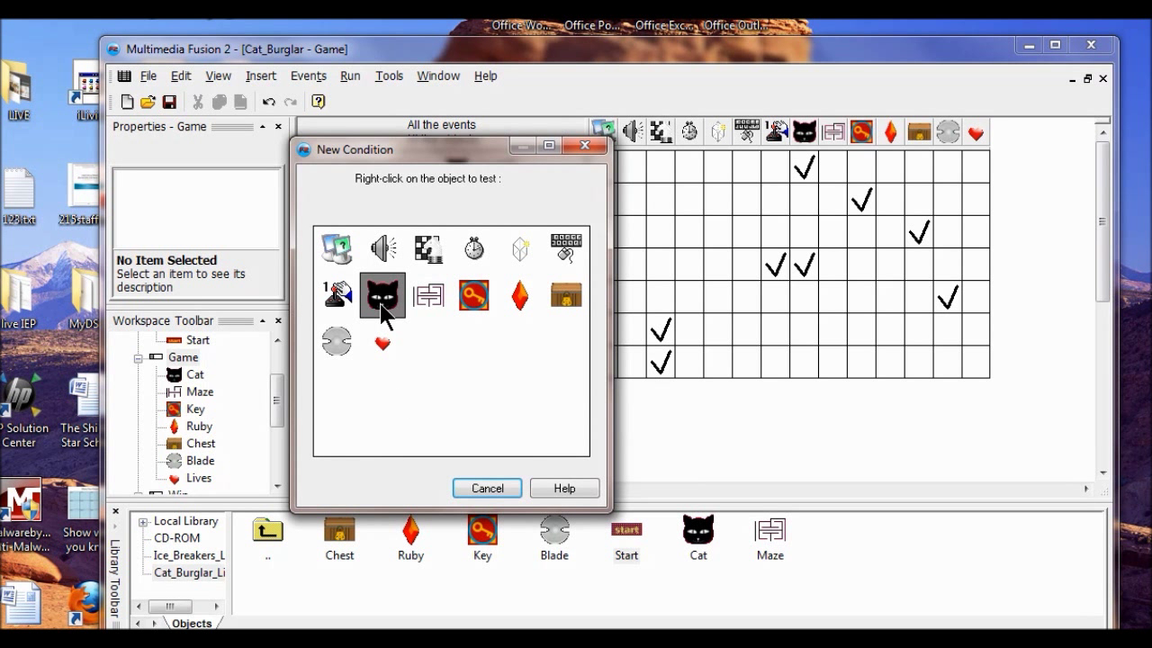
mouse_move(430, 320)
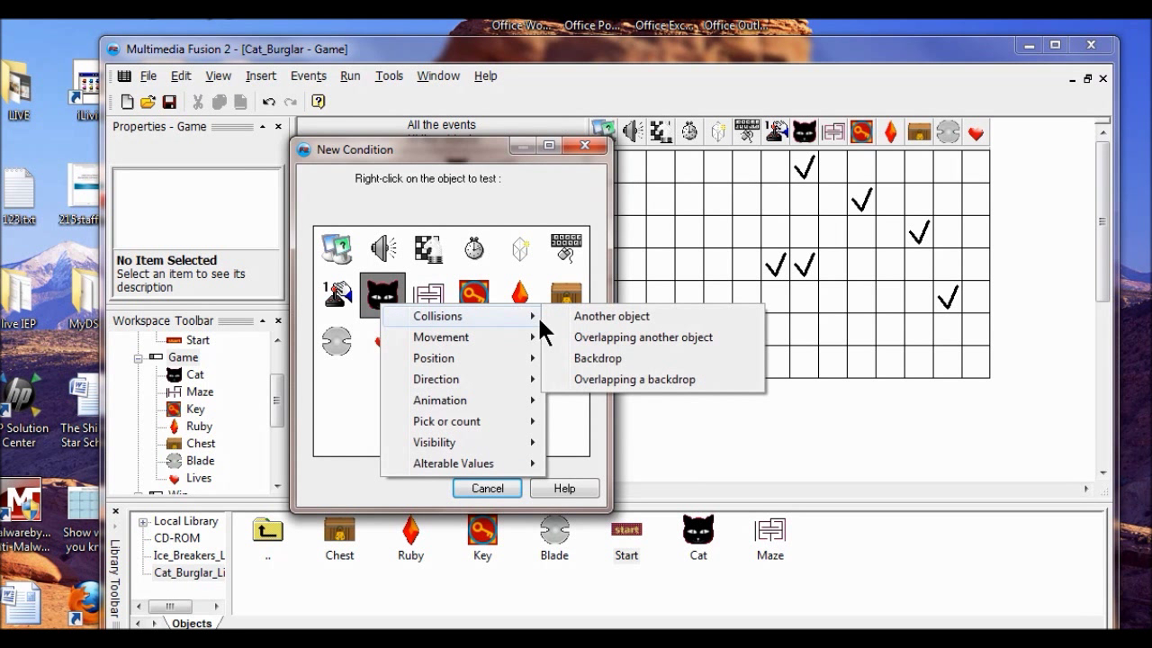
click(596, 316)
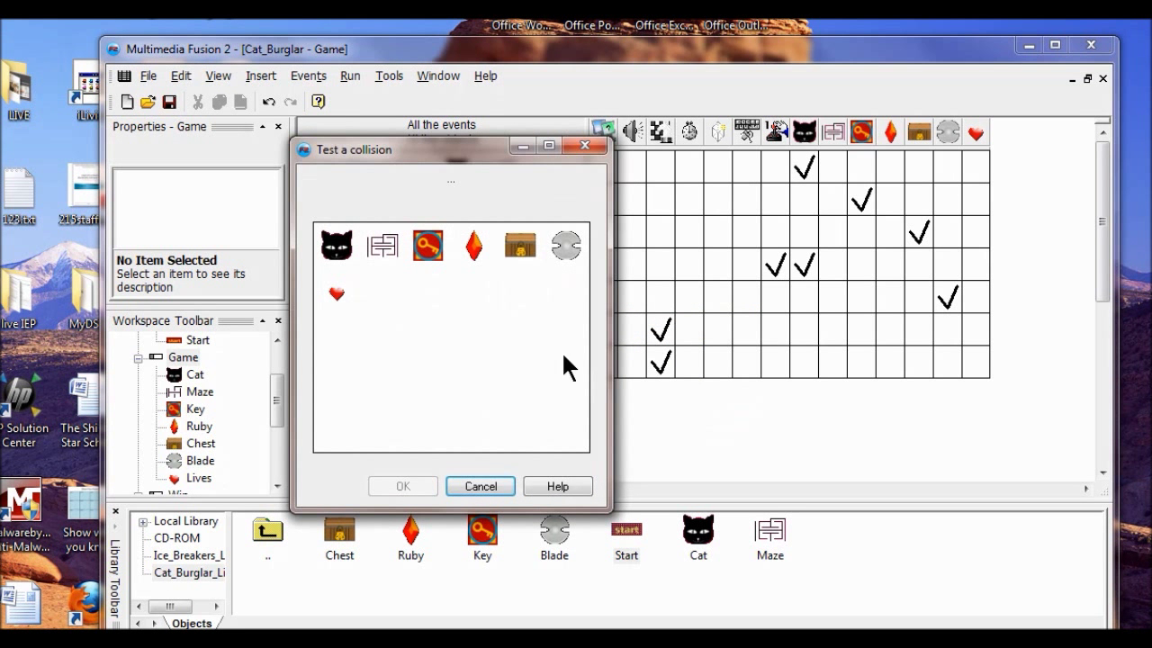
click(530, 255)
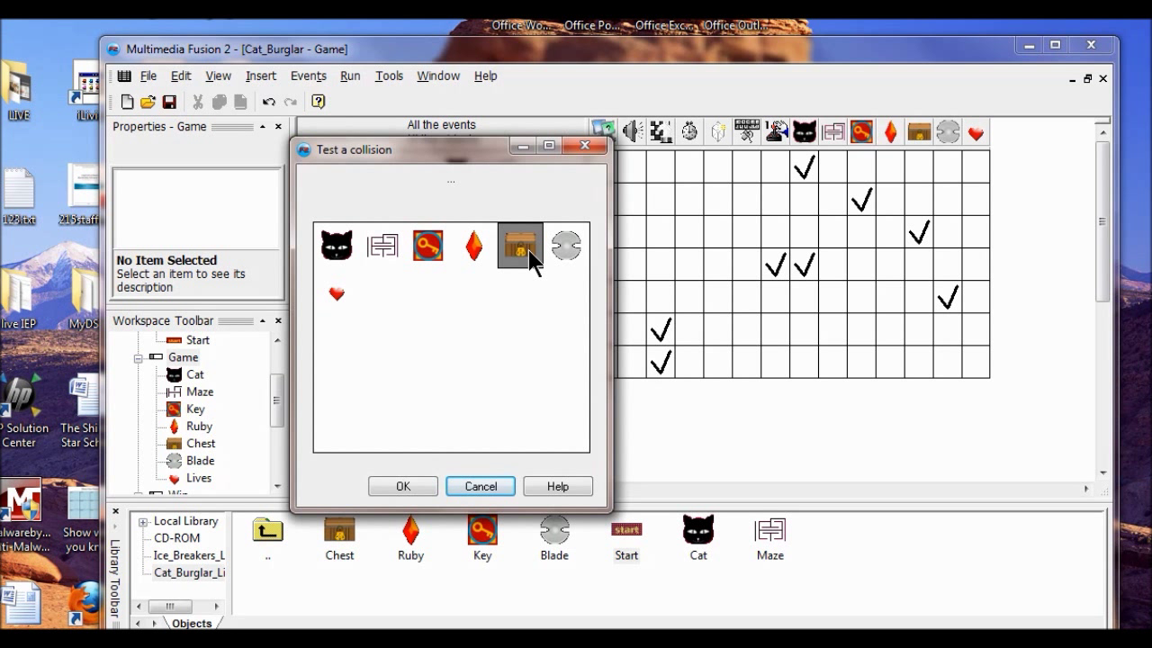
click(402, 487)
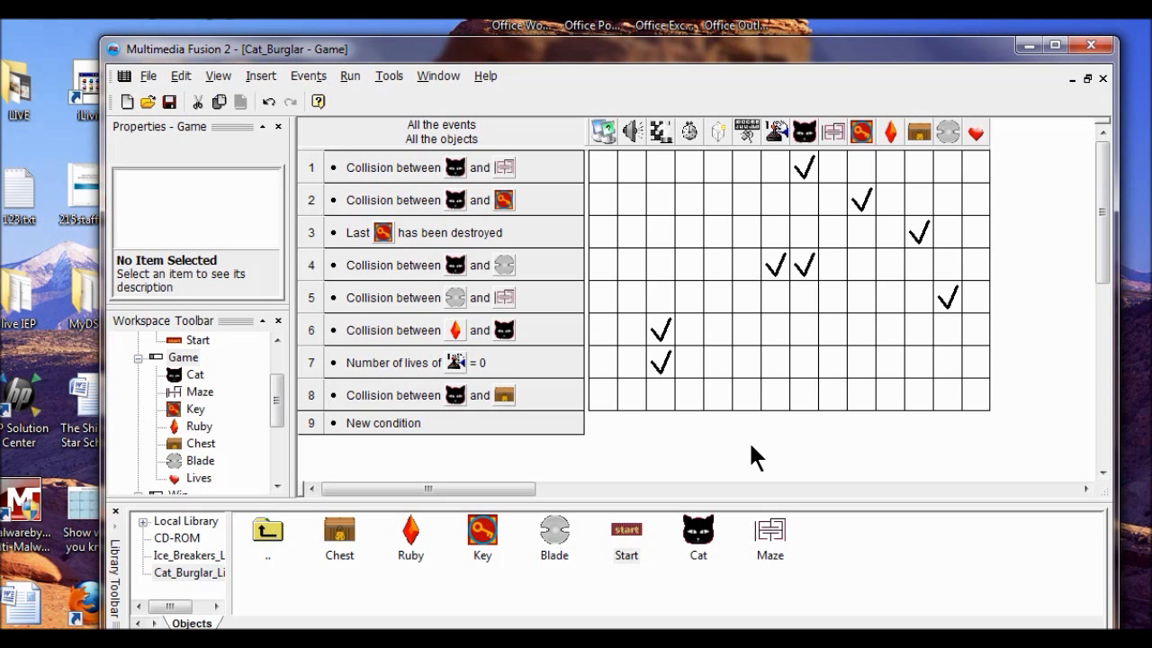
Give event 8 the Cat movement action Stop, then save the project
right_click(804, 396)
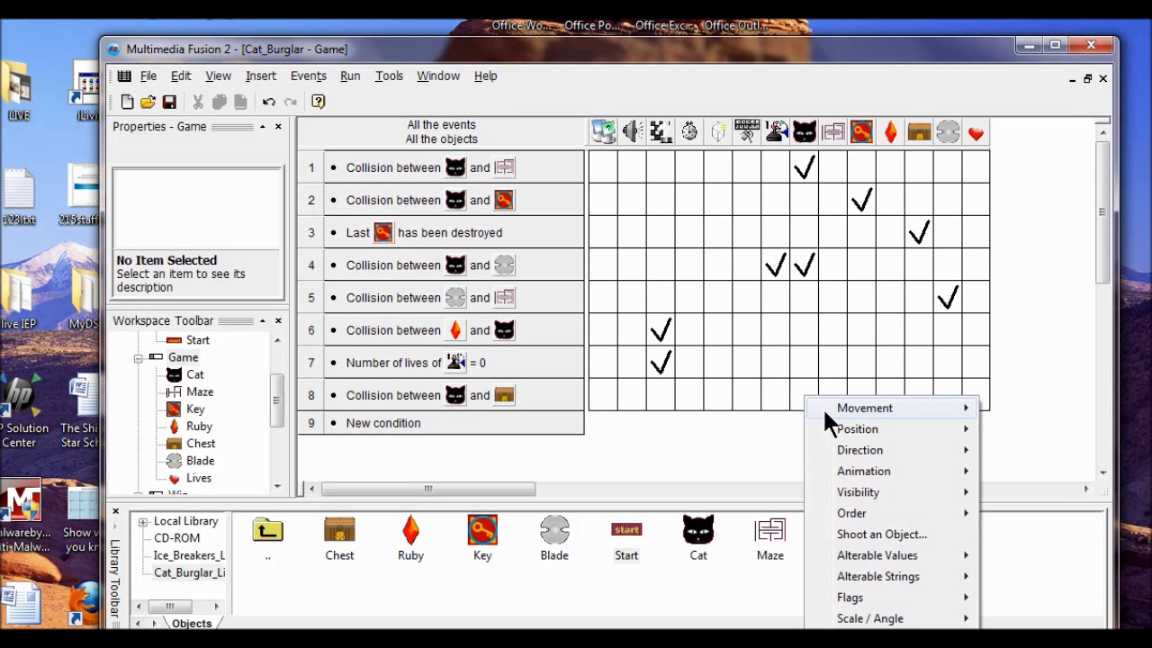
mouse_move(848, 413)
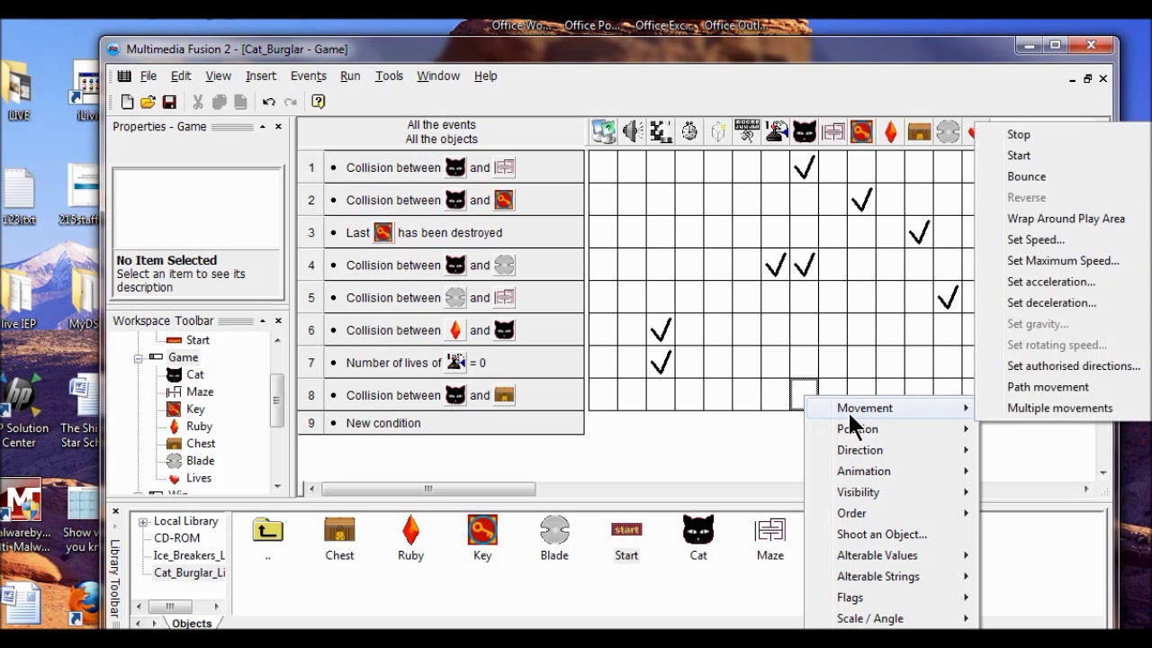
click(1026, 135)
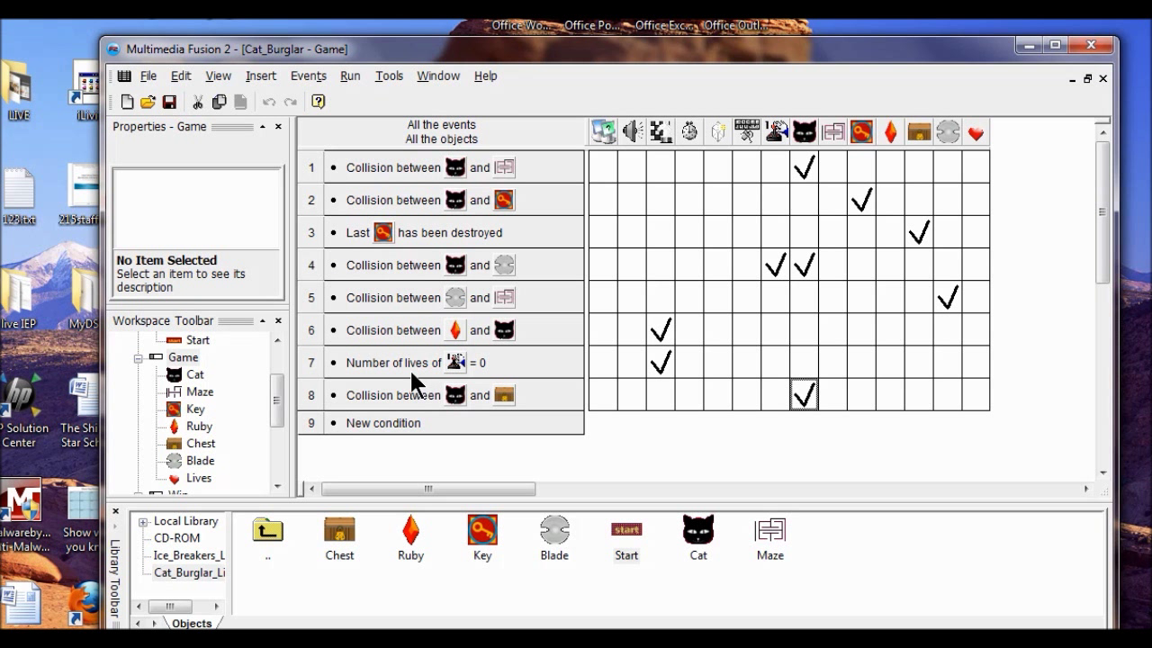
click(169, 103)
Build the application as Cat_Burglar.exe in the Project_3 folder
click(148, 76)
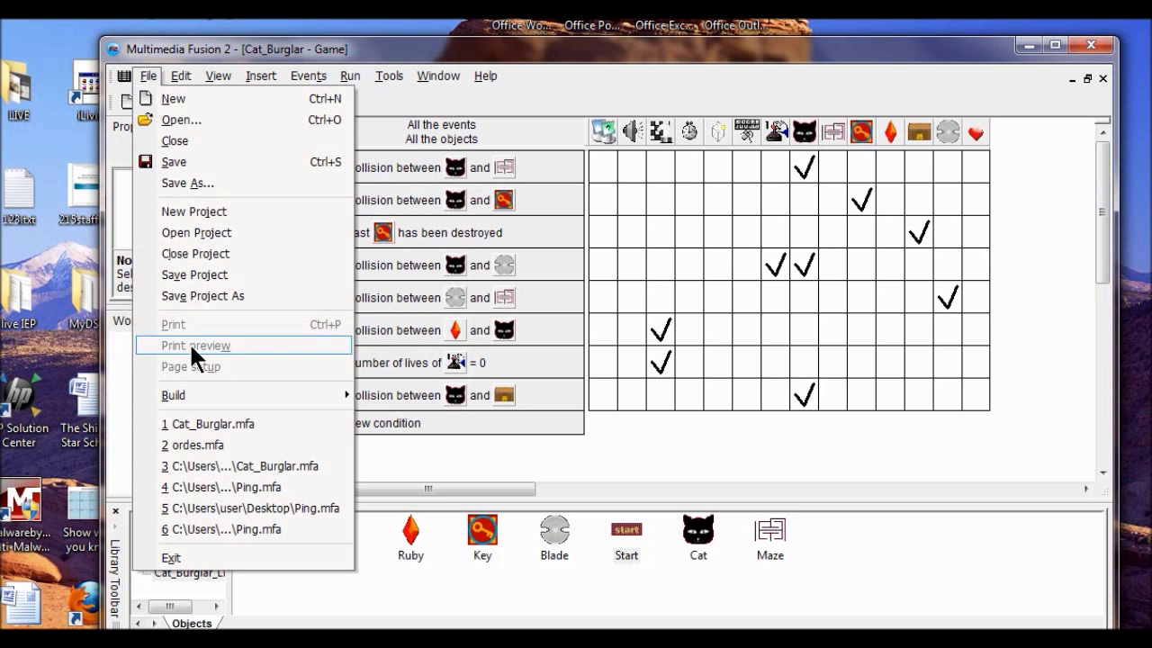
mouse_move(190, 406)
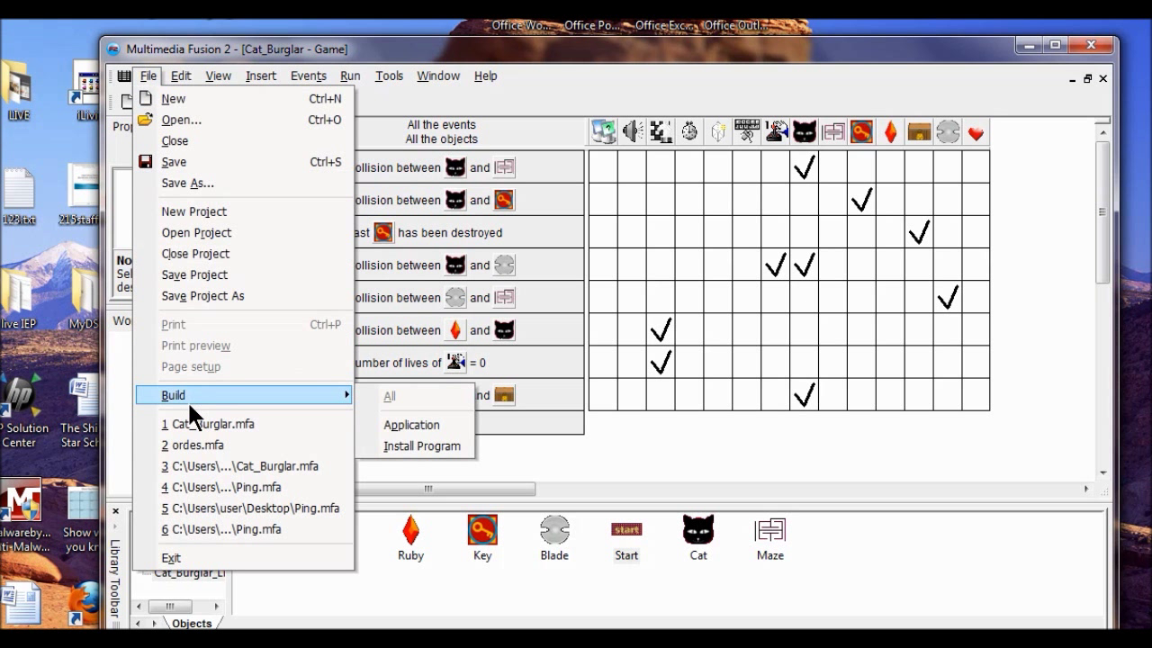
click(407, 420)
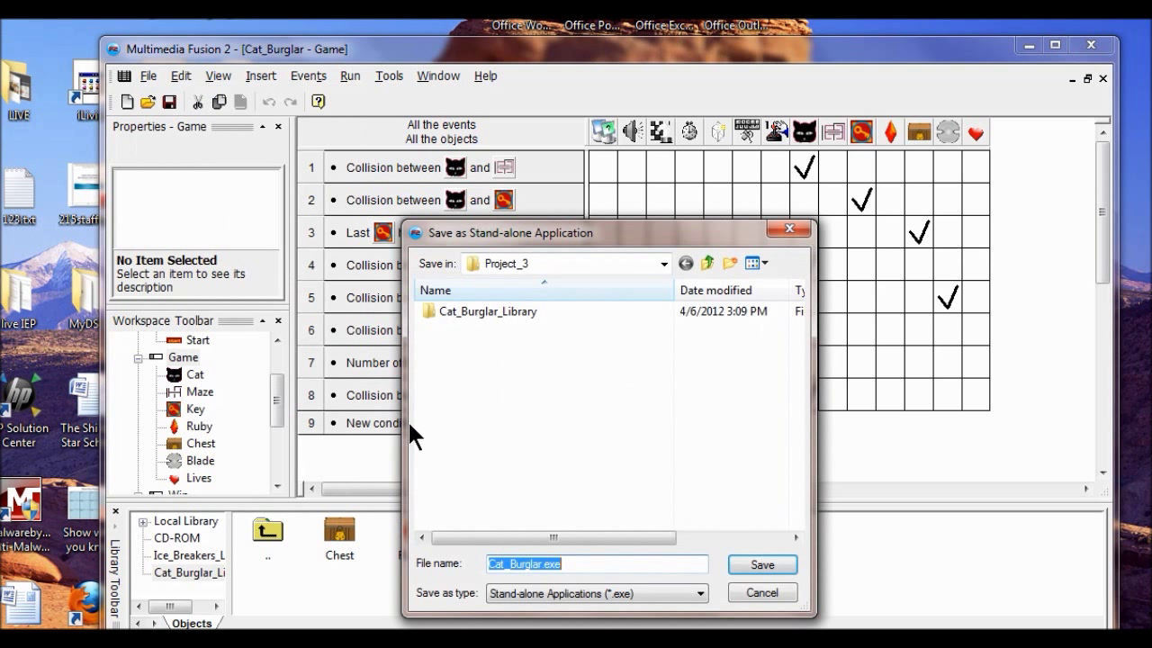
click(766, 565)
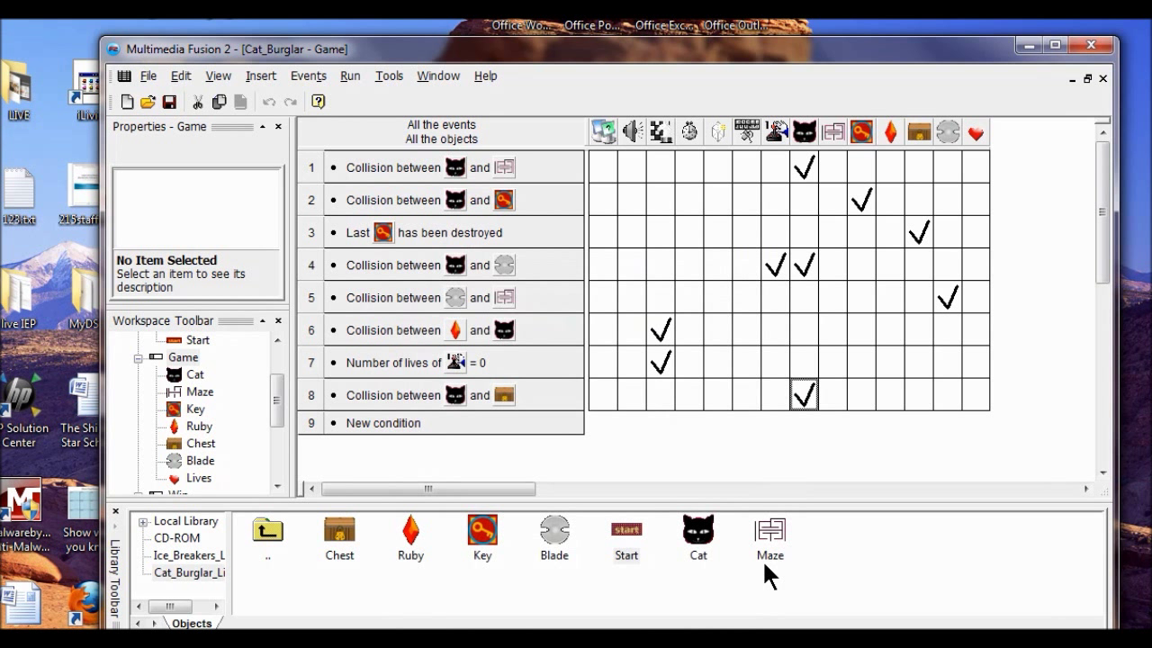